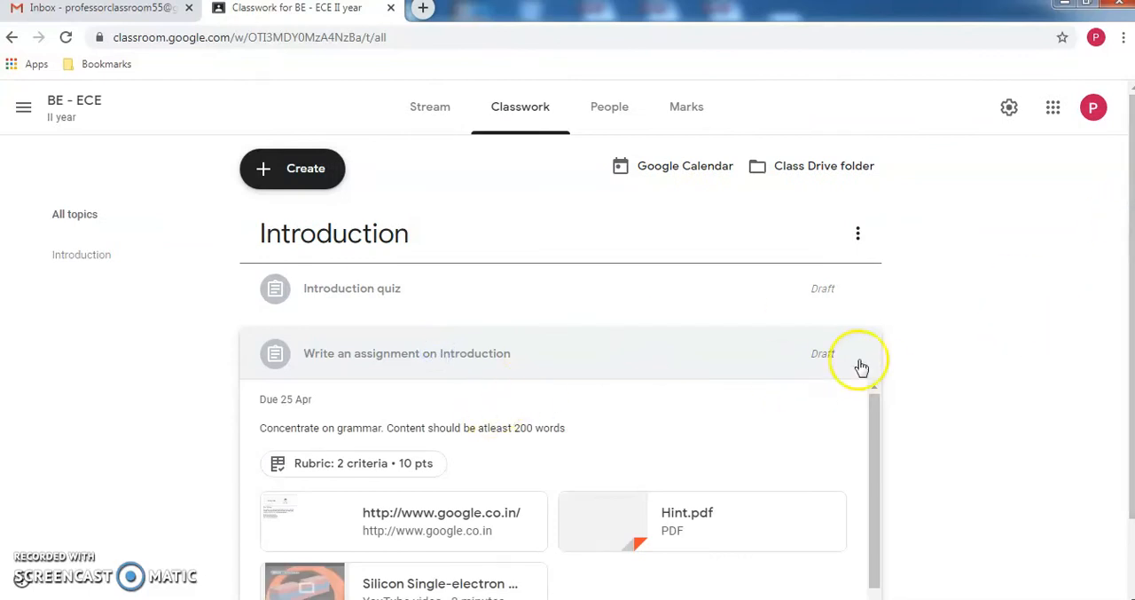
- Assign the draft "Write an assignment on Introduction" to the students and collapse its entry in Classwork
left_click(914, 364)
scroll(916, 367, "down", 1)
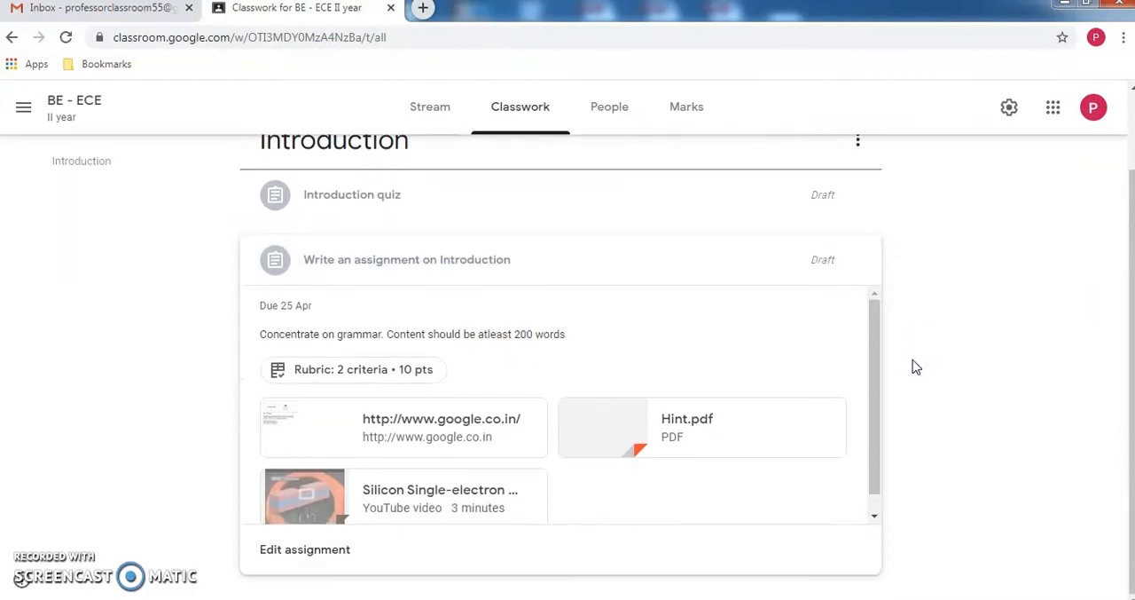
left_click(292, 552)
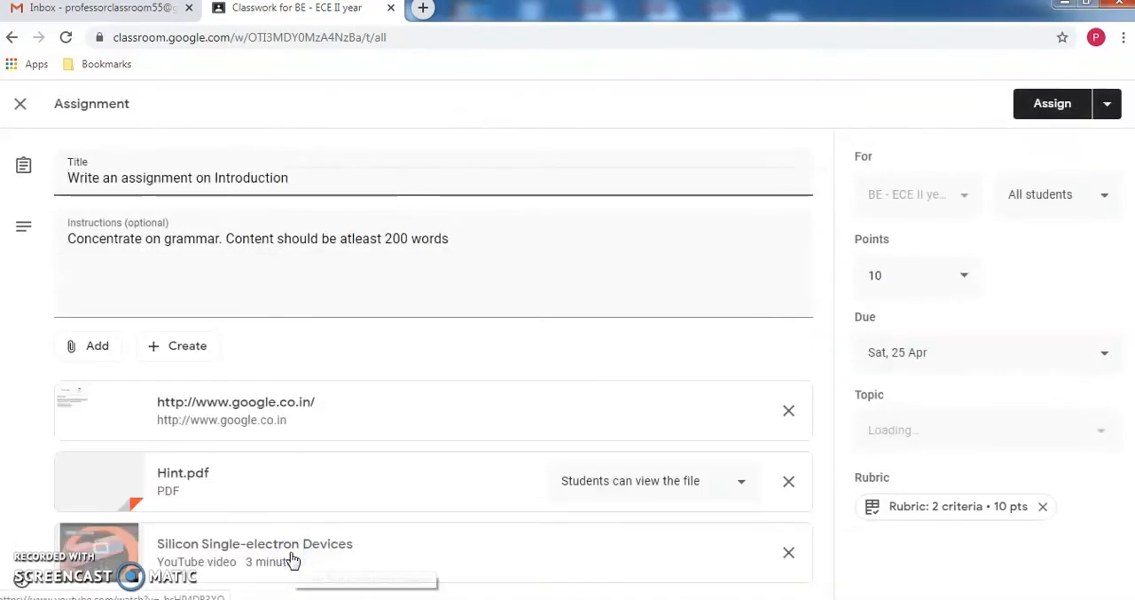
left_click(1052, 106)
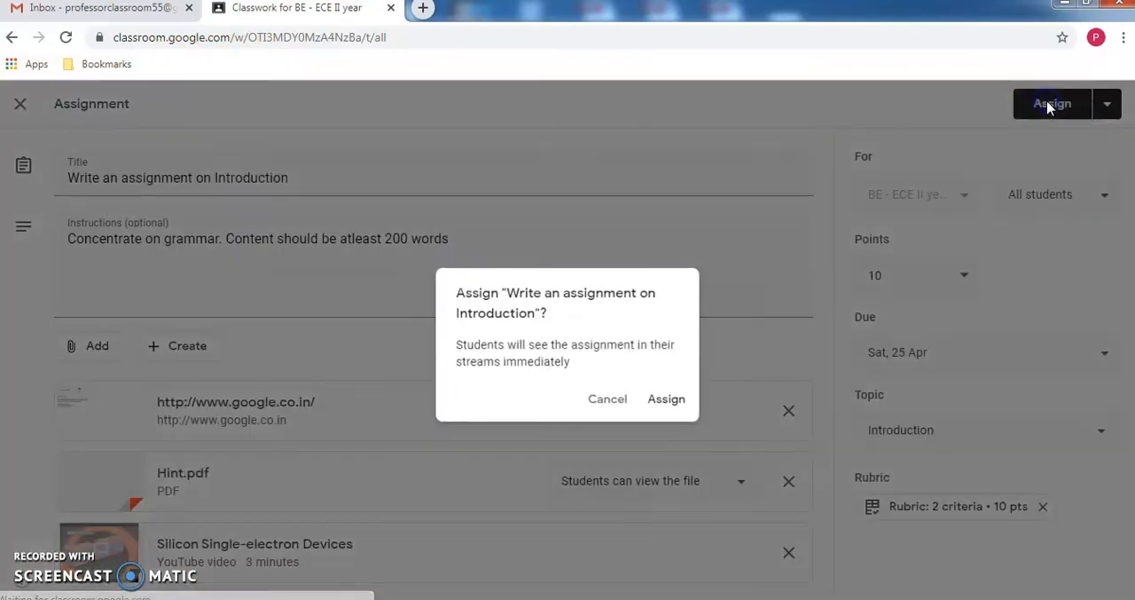
left_click(670, 399)
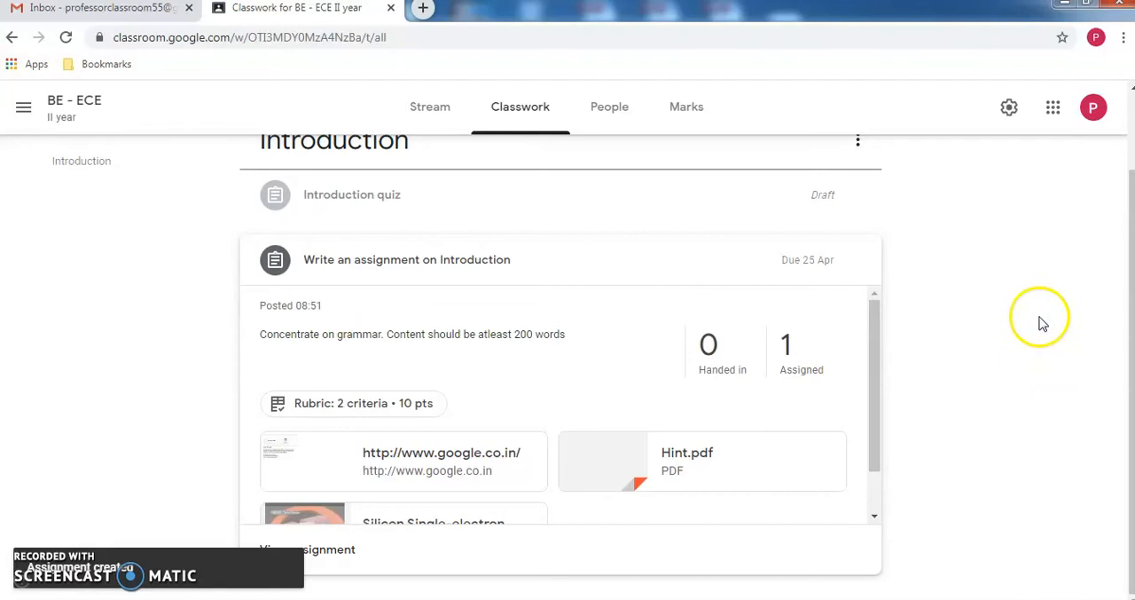
left_click(638, 268)
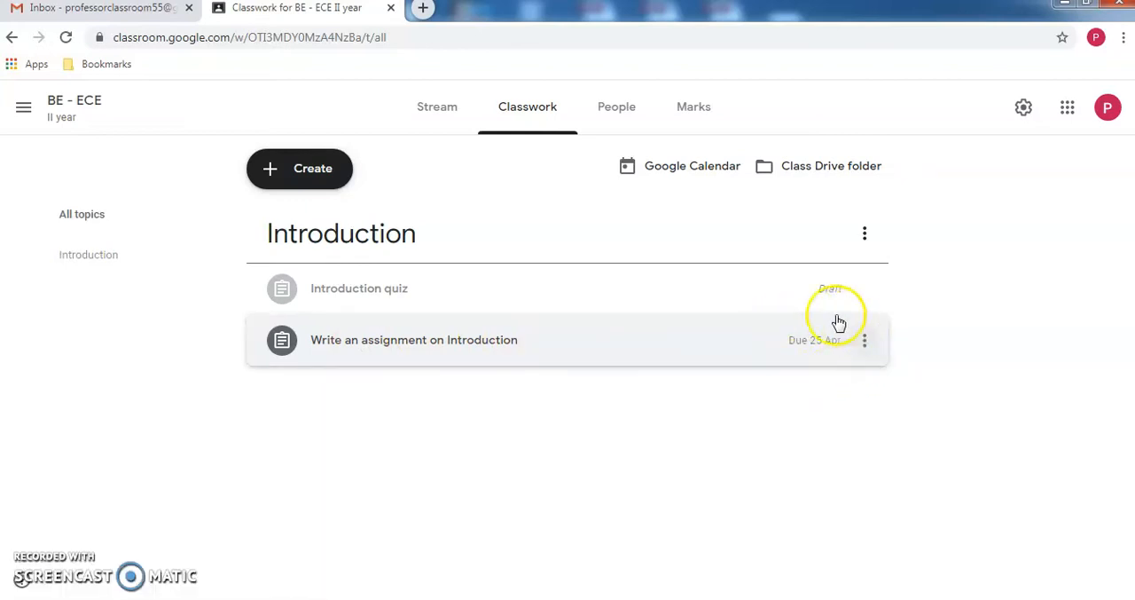
left_click(875, 512)
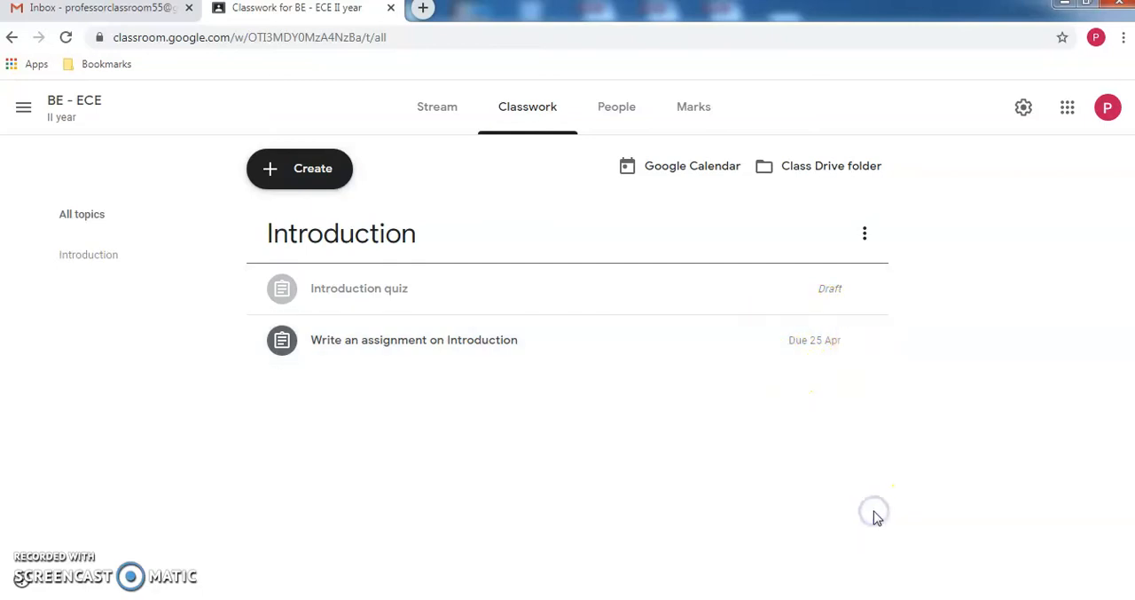
- Switch to the student's Incognito browser window, check the class Stream and reload the Classwork page
key("alt+Tab")
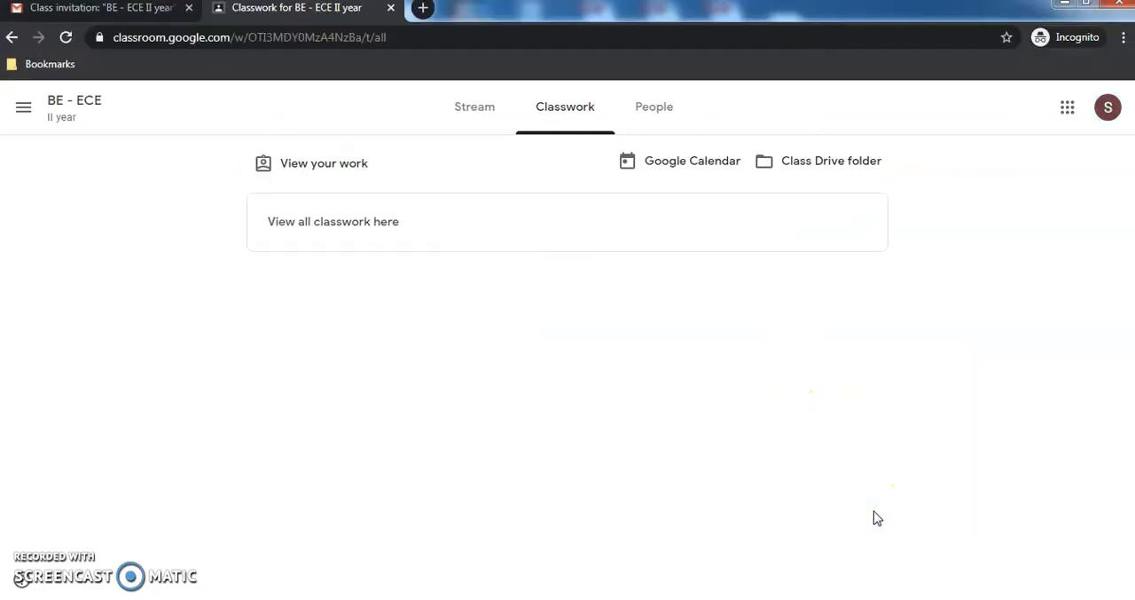
left_click(486, 100)
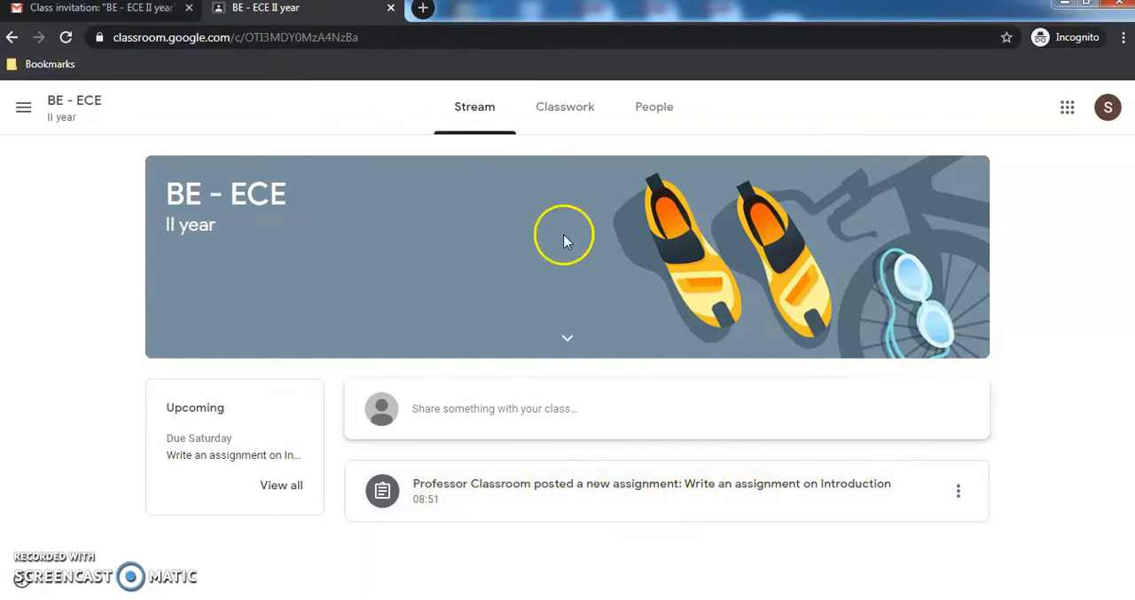
left_click(570, 104)
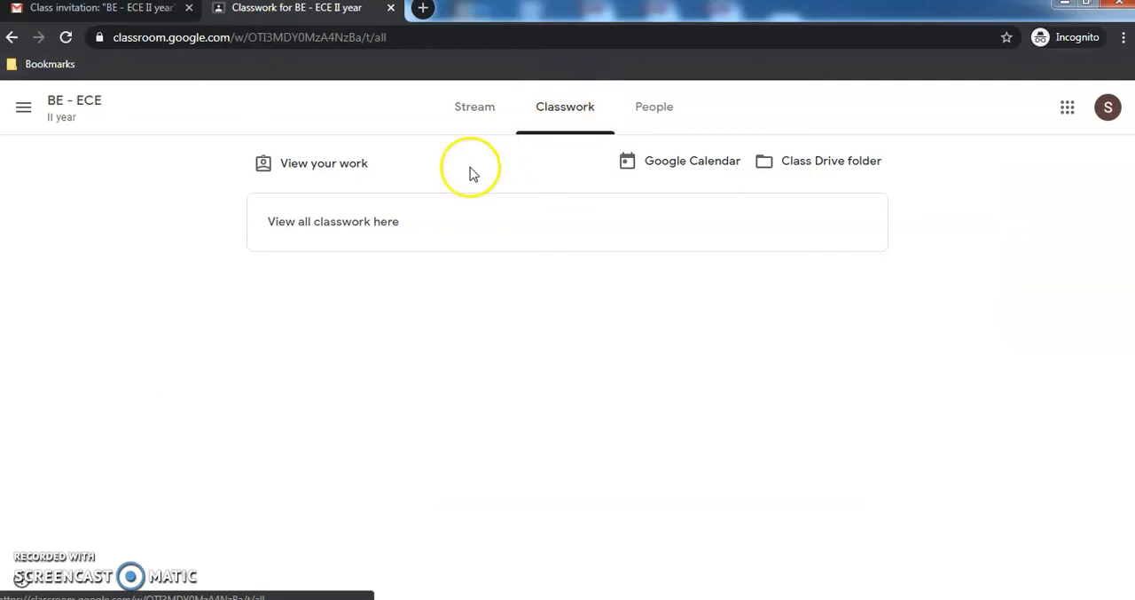
left_click(411, 39)
key("Return")
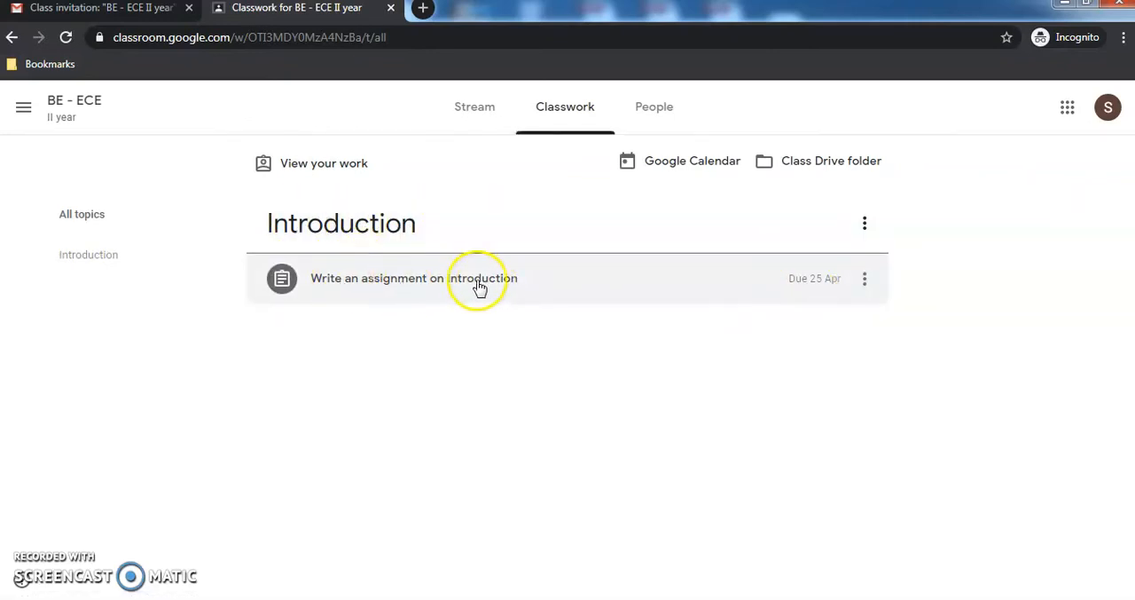
- Open the full details of "Write an assignment on Introduction" as the student and get through the introductory tips
left_click(432, 282)
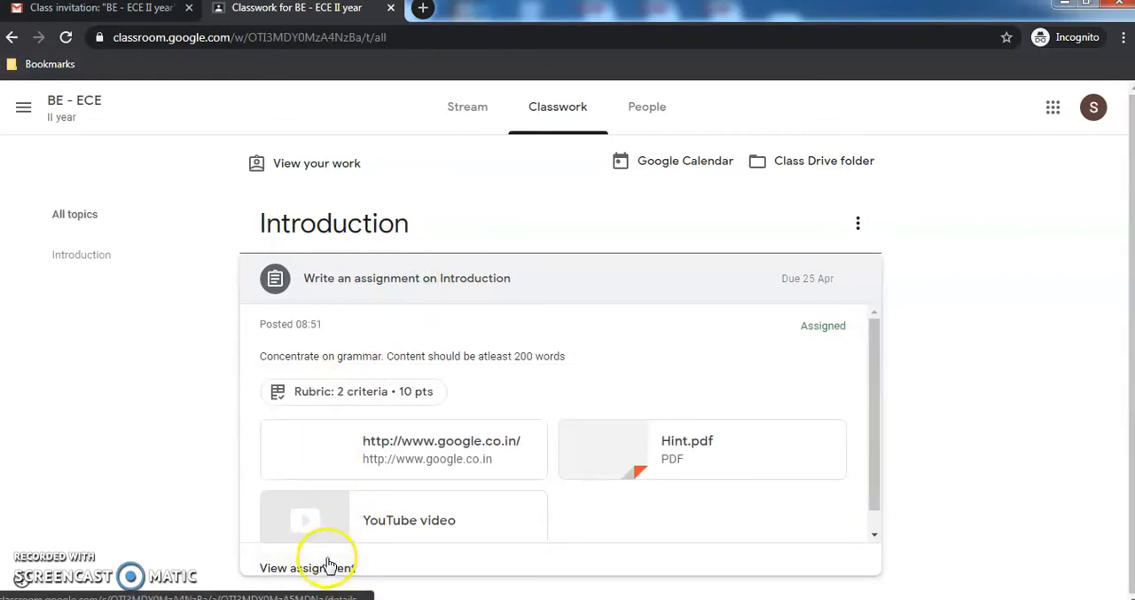
left_click(319, 570)
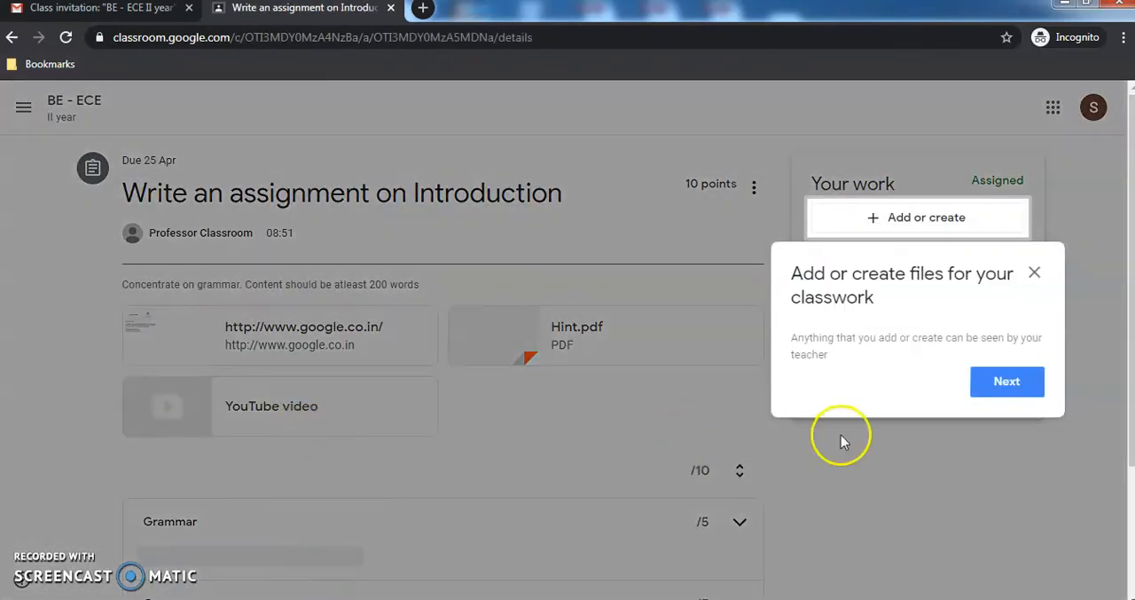
left_click(1029, 384)
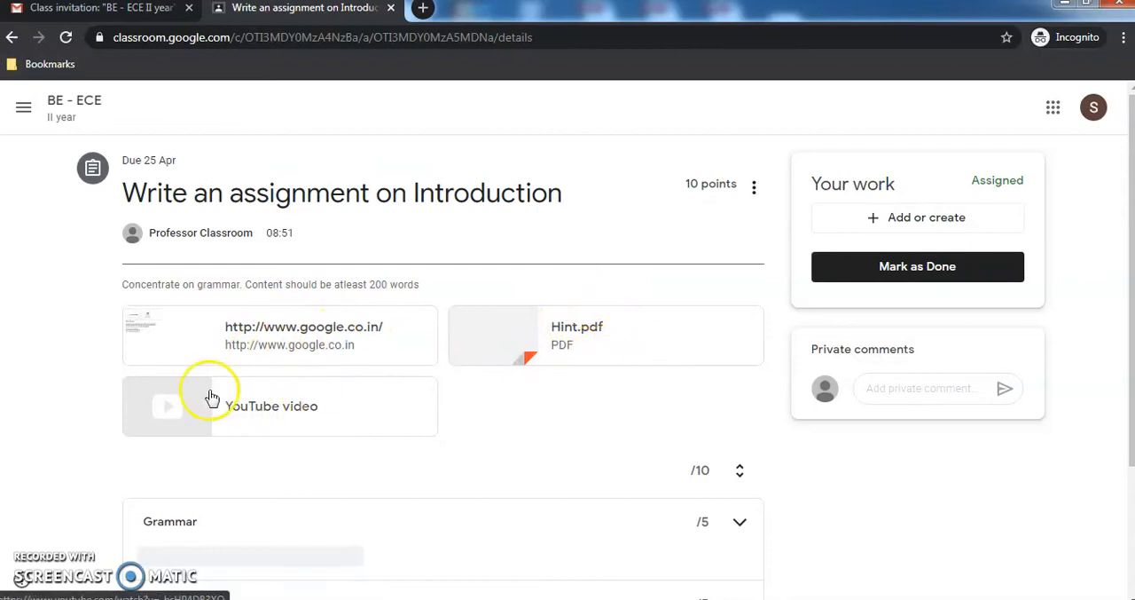
- Preview the assignment's YouTube video, Hint.pdf and google.co.in link, closing each one after viewing
left_click(268, 414)
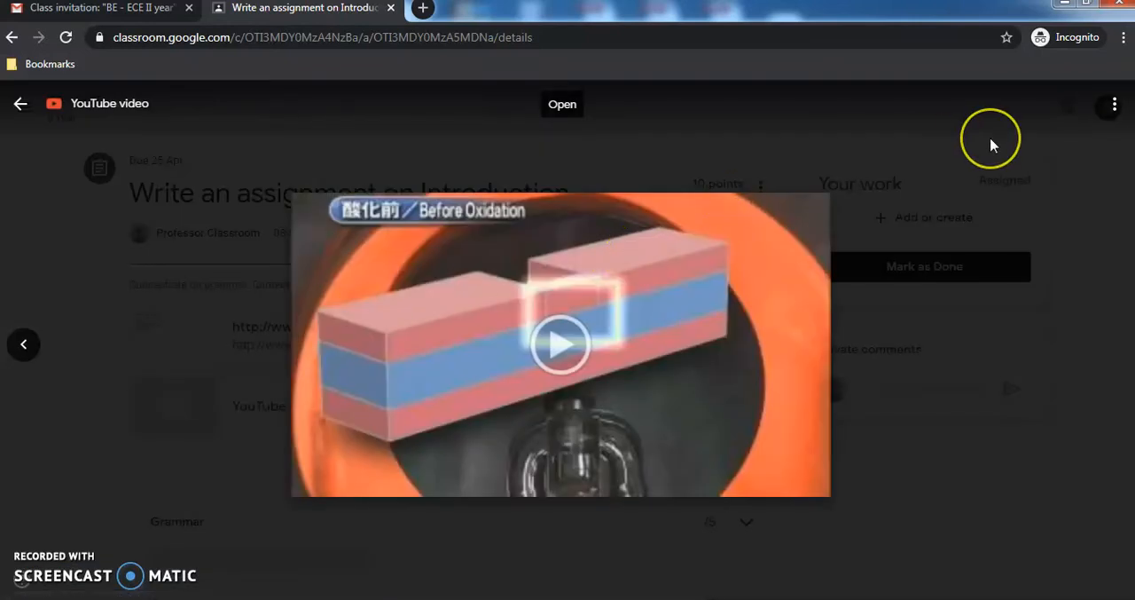
left_click(992, 145)
left_click(573, 334)
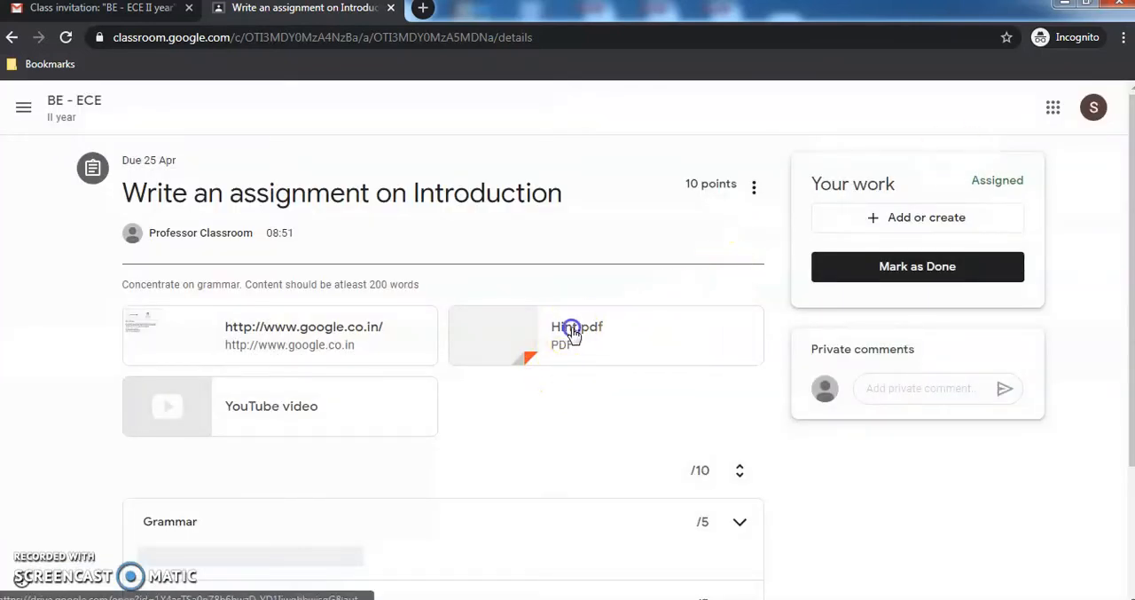
key("Escape")
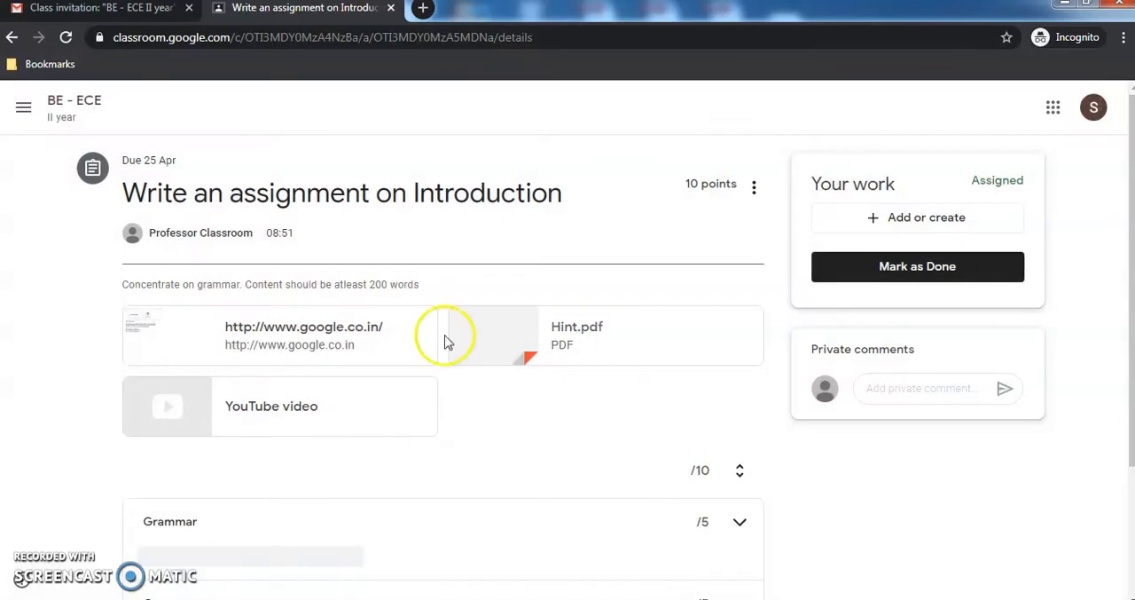
left_click(320, 343)
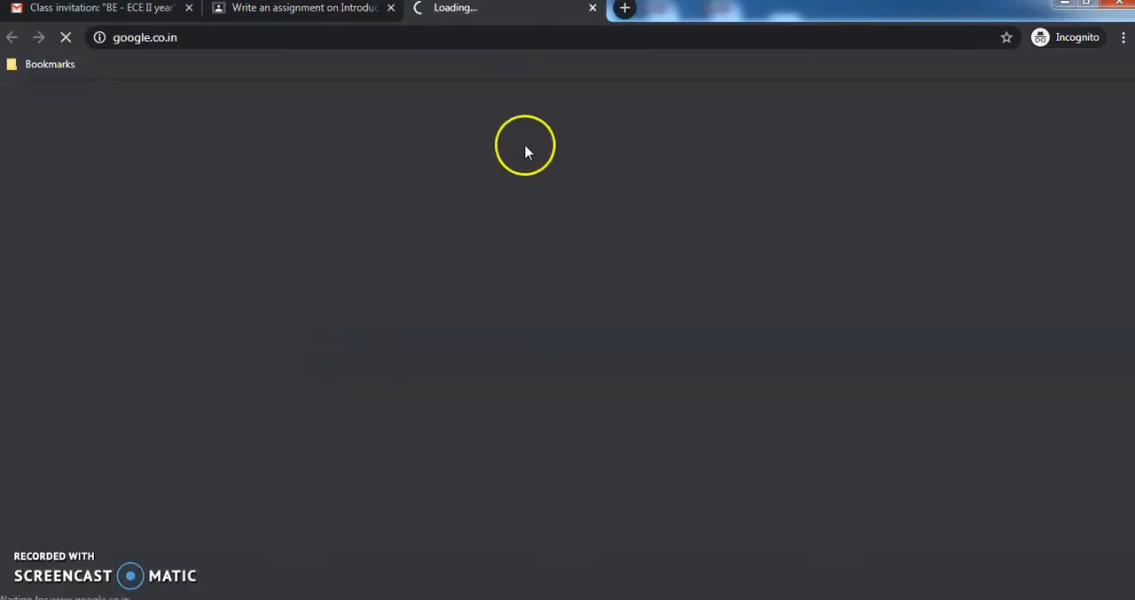
left_click(593, 8)
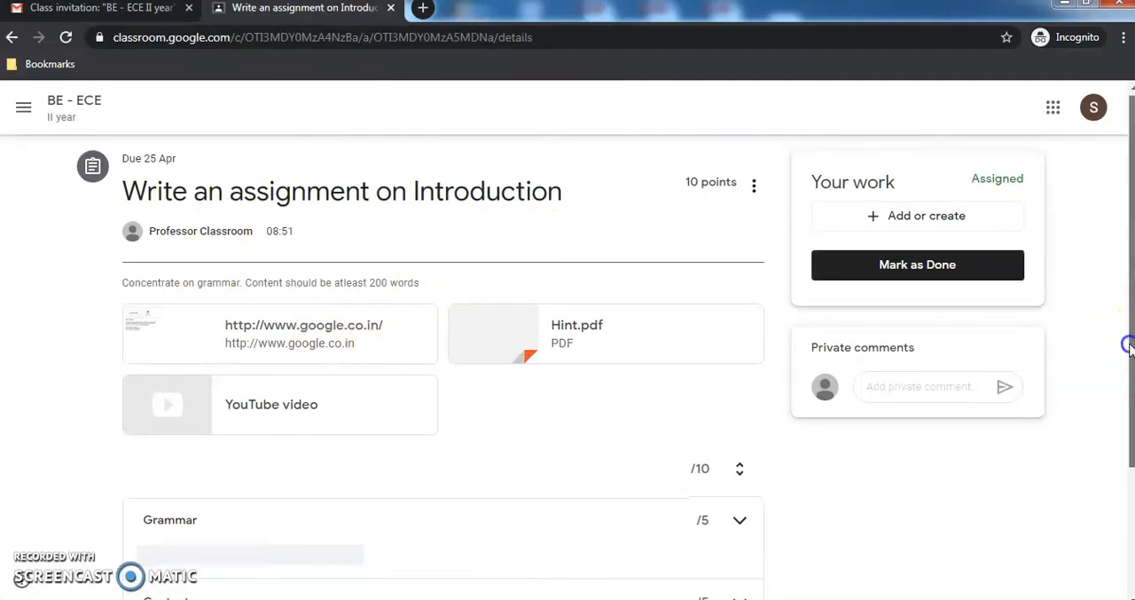
- Review the assignment's Grammar and Content rubric criteria and read through its instructions
scroll(1127, 355, "down", 2)
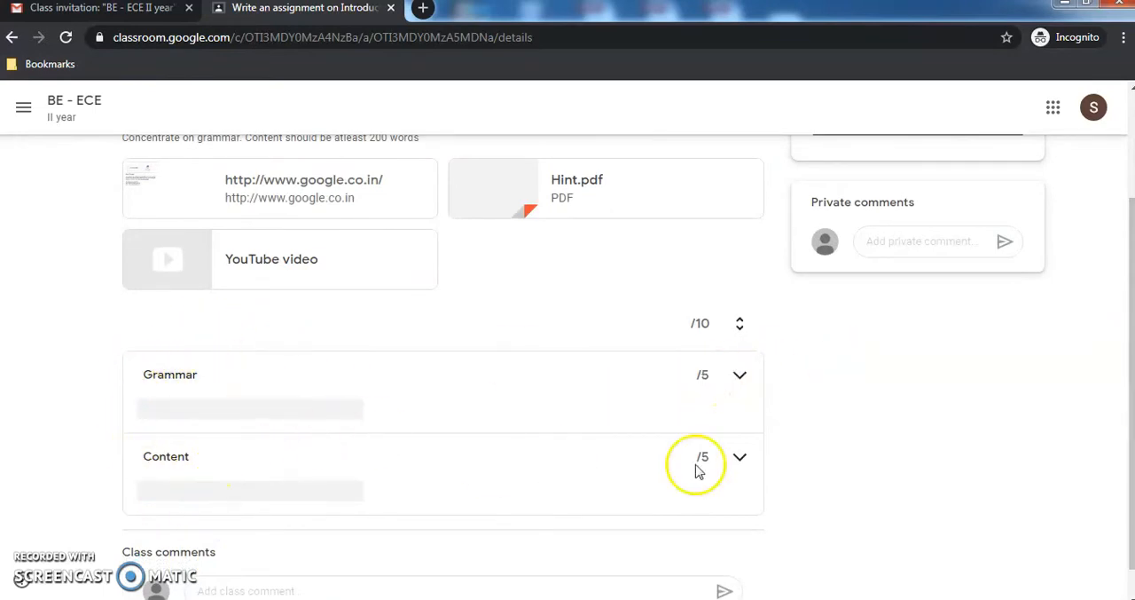
left_click_drag(1131, 550, 1110, 416)
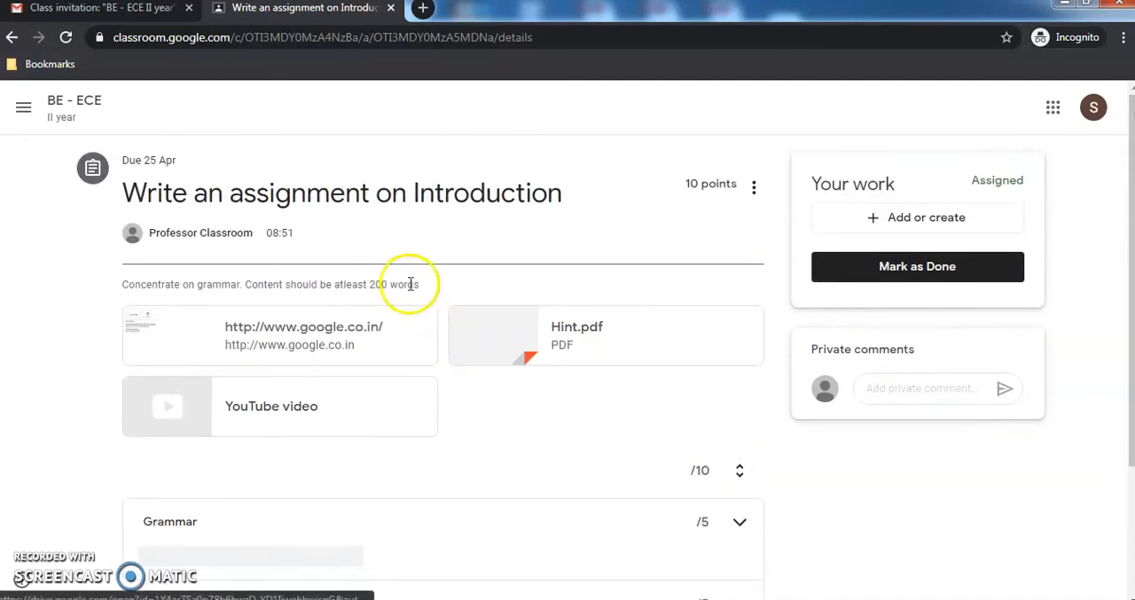
left_click_drag(396, 284, 246, 284)
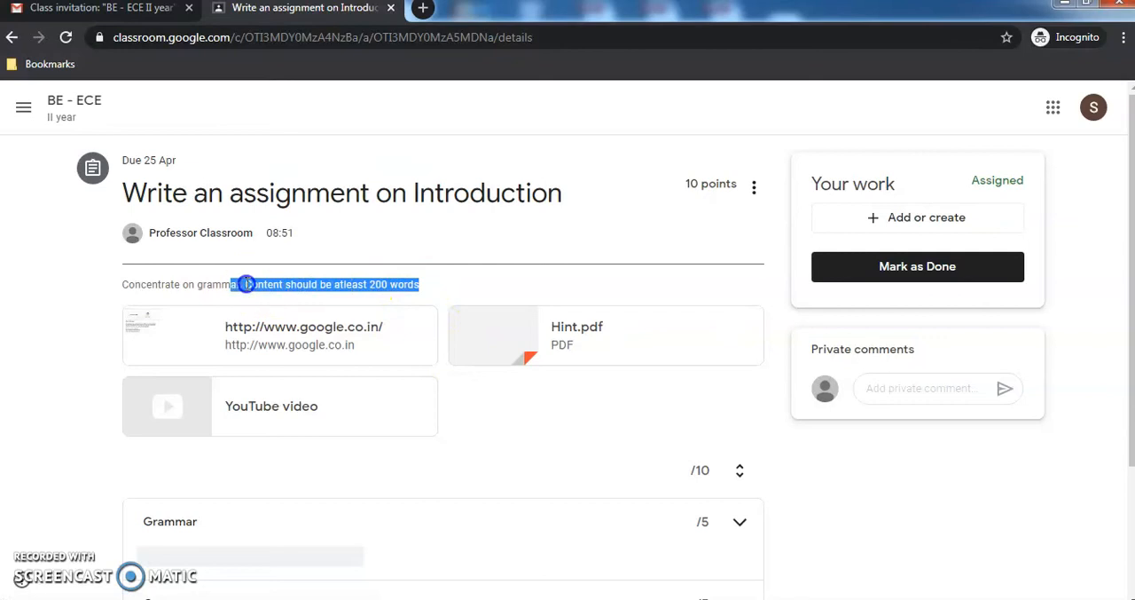
left_click_drag(122, 290, 119, 284)
left_click(208, 284)
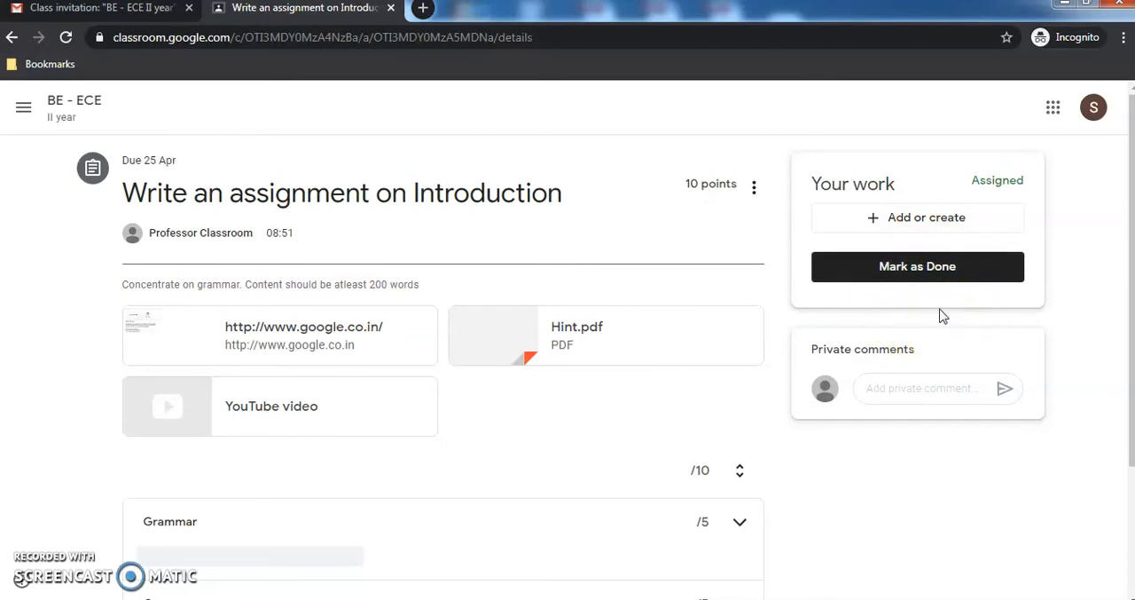
- Post the private comment "I have a doubt" on the assignment
left_click(919, 386)
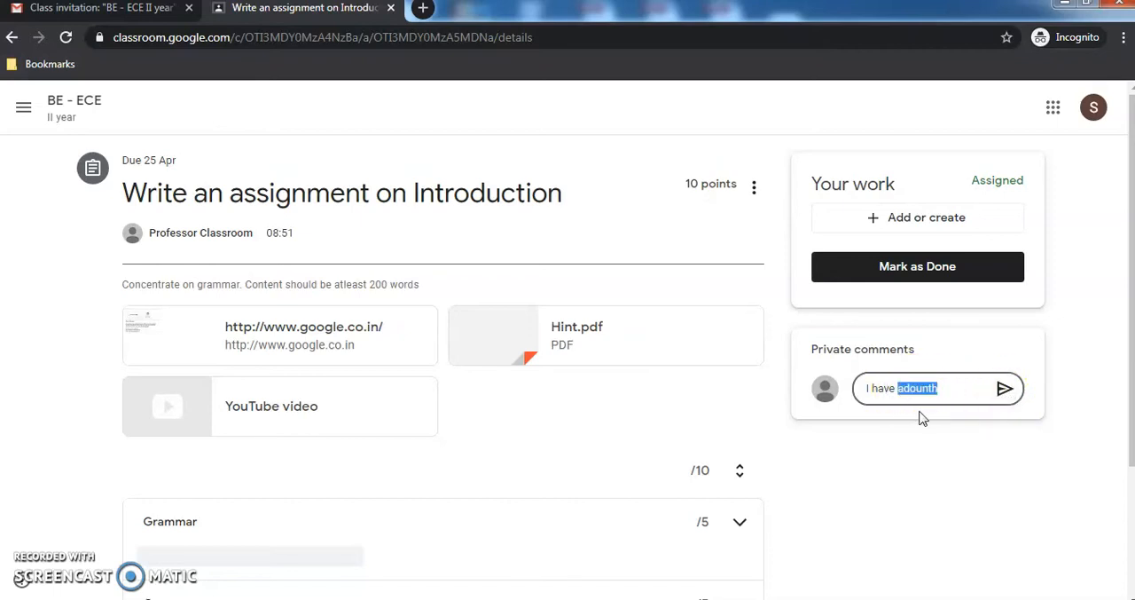
left_click(1004, 388)
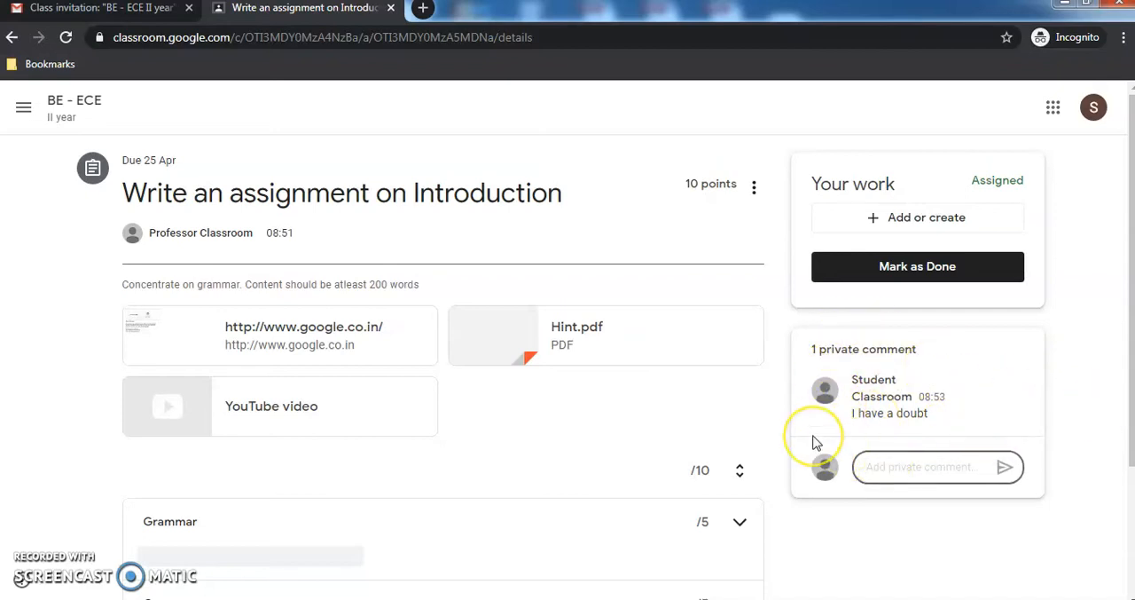
- Switch back to the teacher's browser window, reload the class Stream and dismiss its introductory tips
key("alt+Tab")
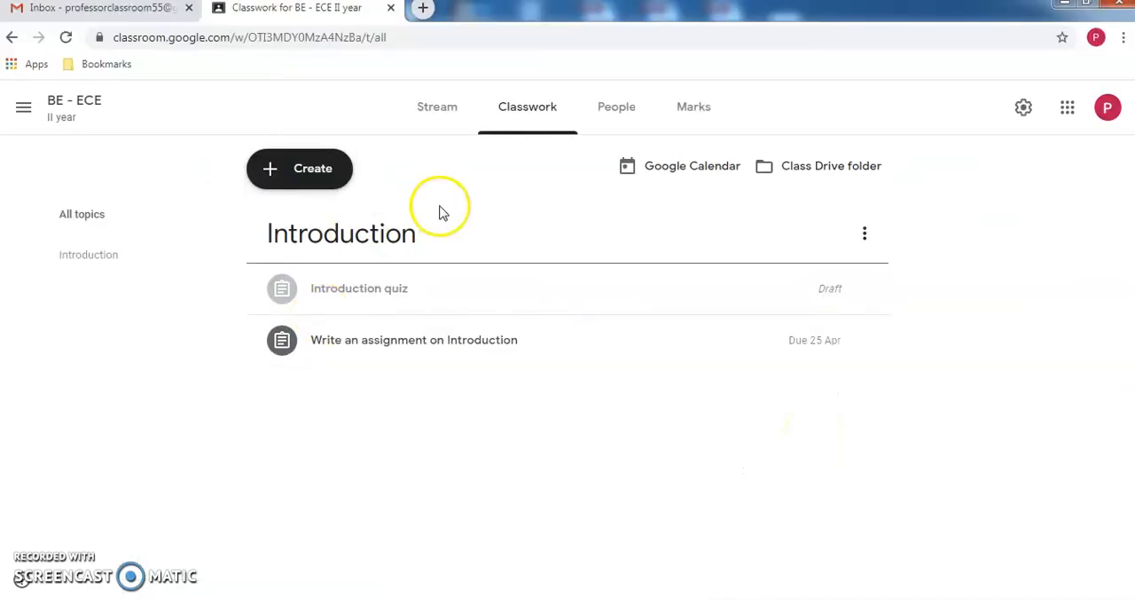
left_click(435, 122)
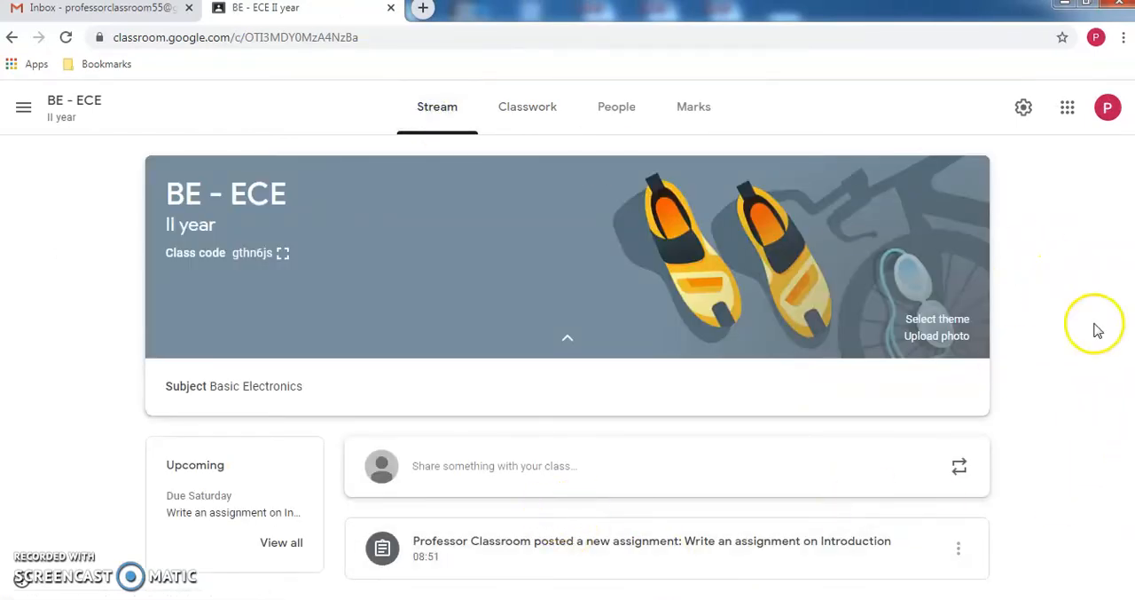
left_click(540, 35)
key("Return")
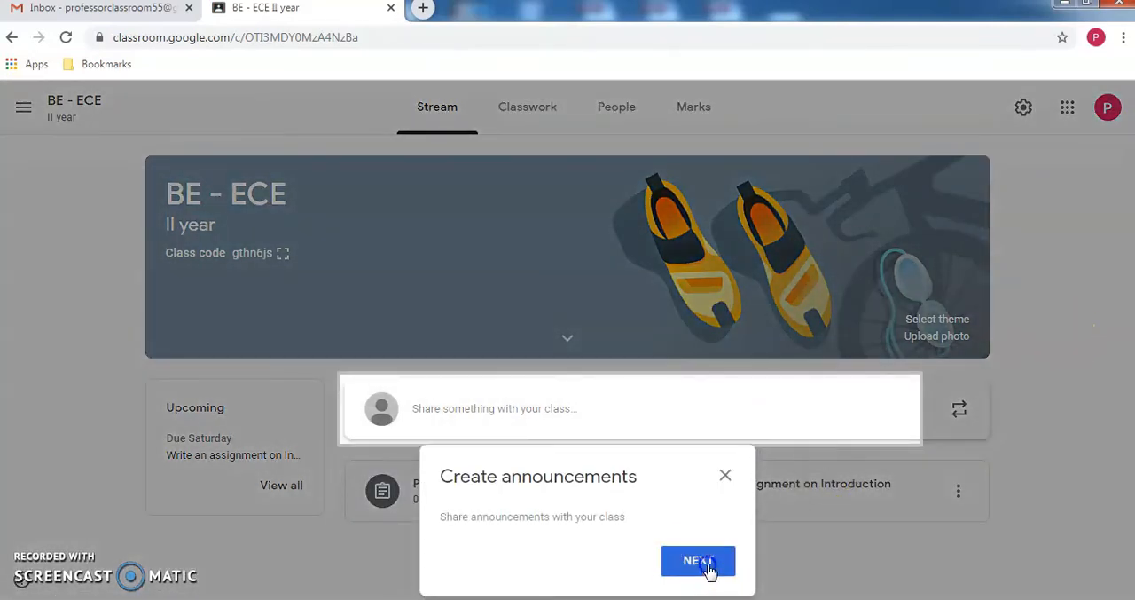
left_click(710, 568)
left_click(954, 552)
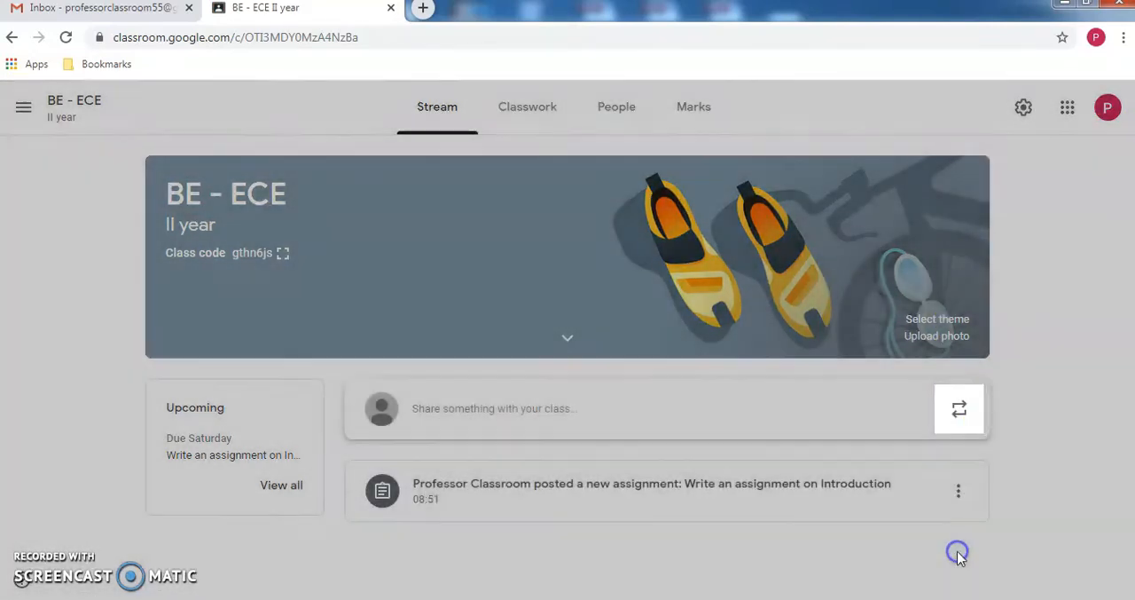
- Expand "Write an assignment on Introduction" in the teacher's Classwork and look through its details and attachments
left_click(522, 104)
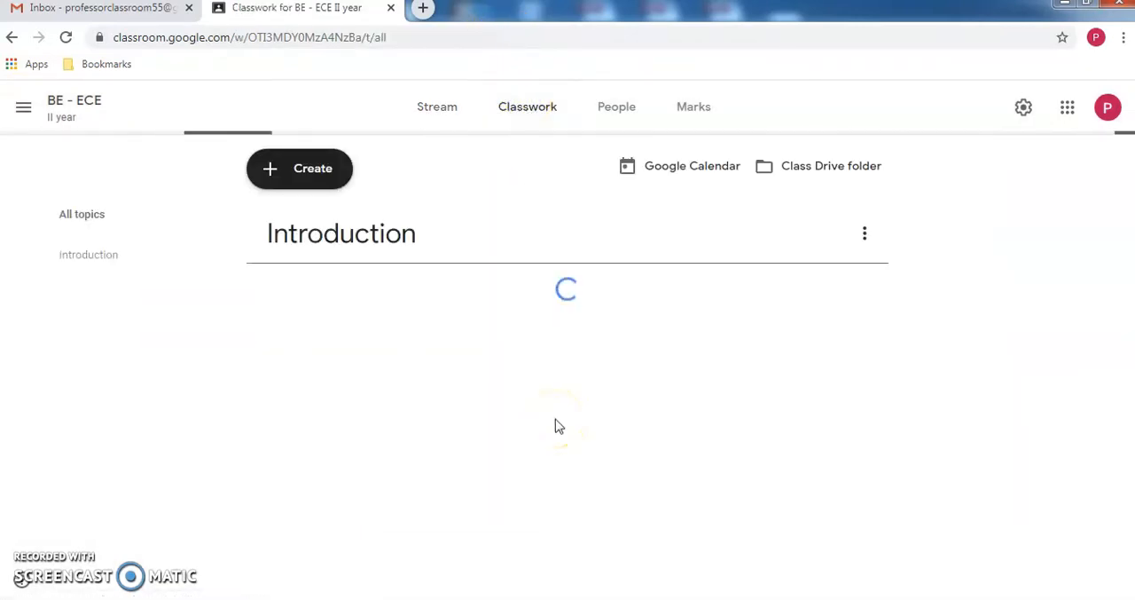
left_click(468, 342)
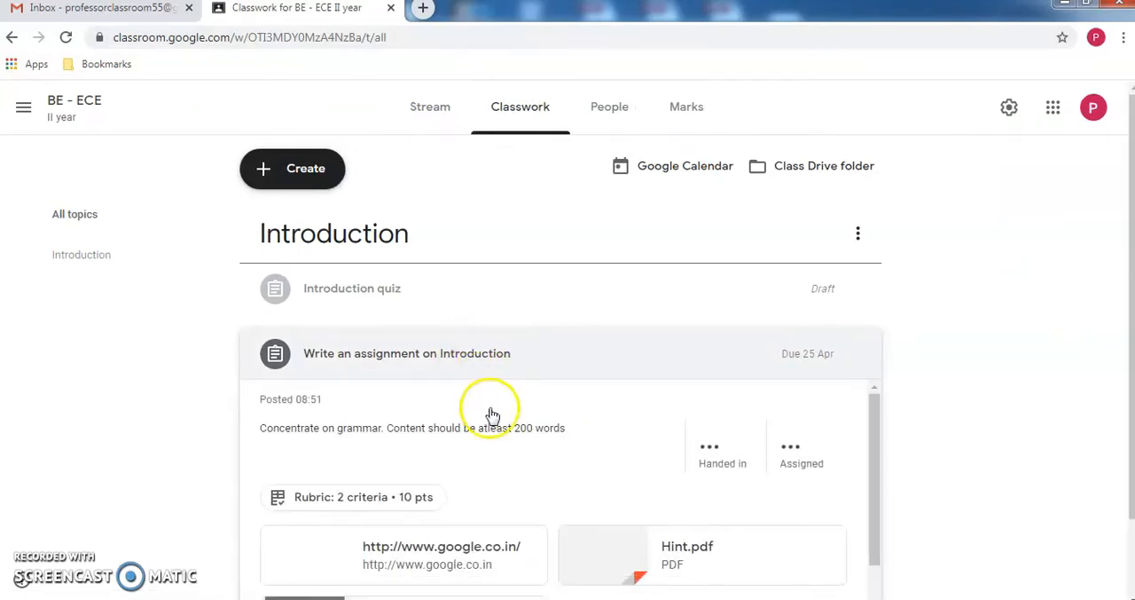
left_click(1086, 406)
scroll(1087, 410, "down", 1)
scroll(1087, 410, "up", 1)
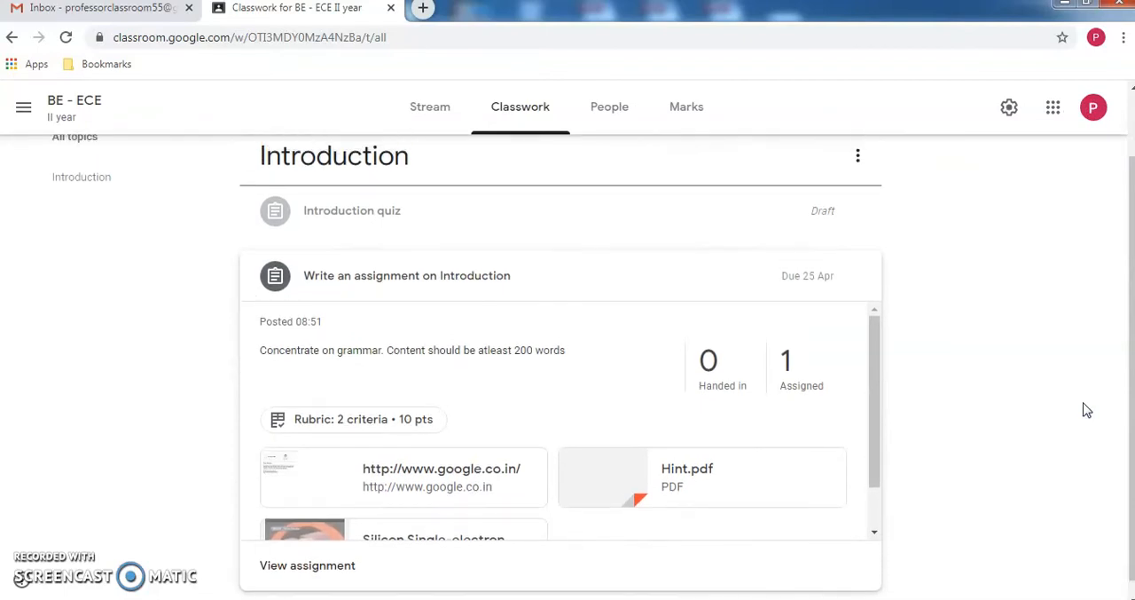
left_click(878, 441)
left_click_drag(877, 441, 880, 535)
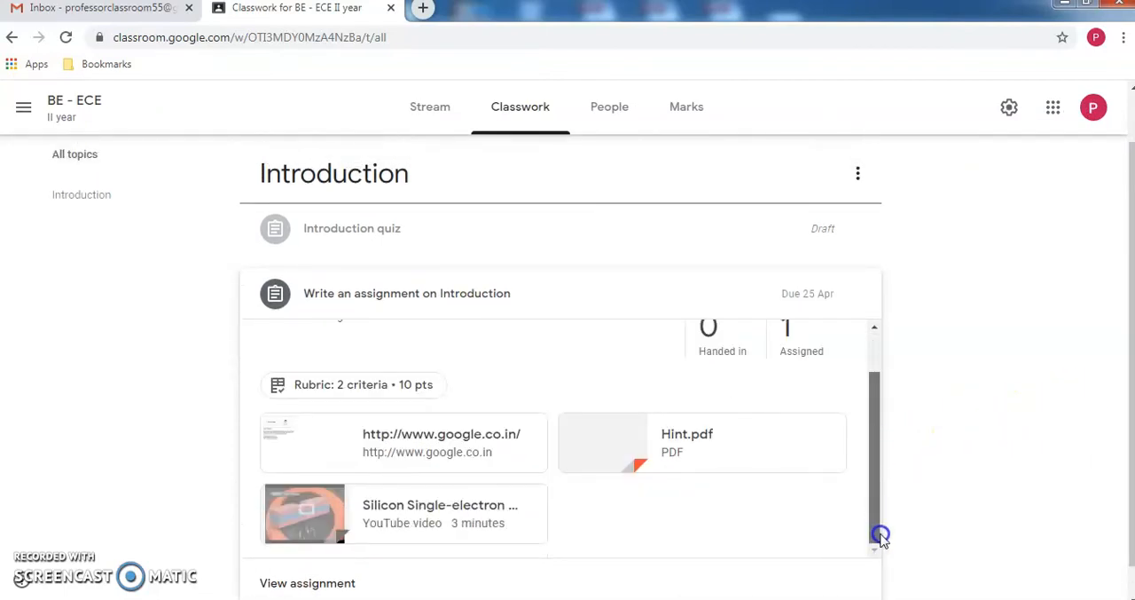
- Open the assignment's student work and view the student's private comment below the rubric
left_click(310, 583)
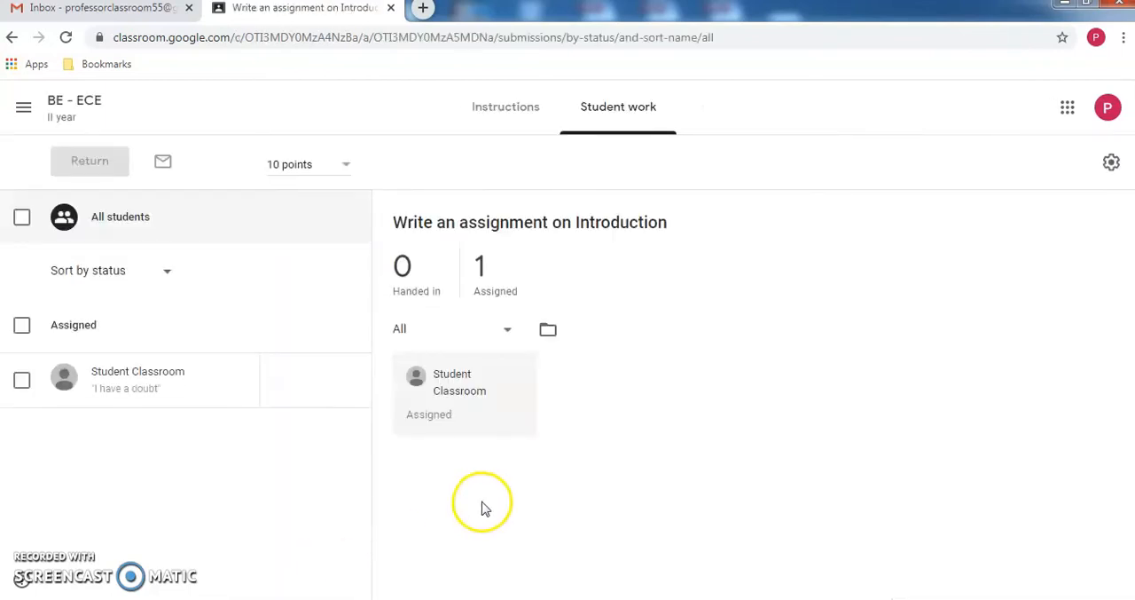
left_click(115, 380)
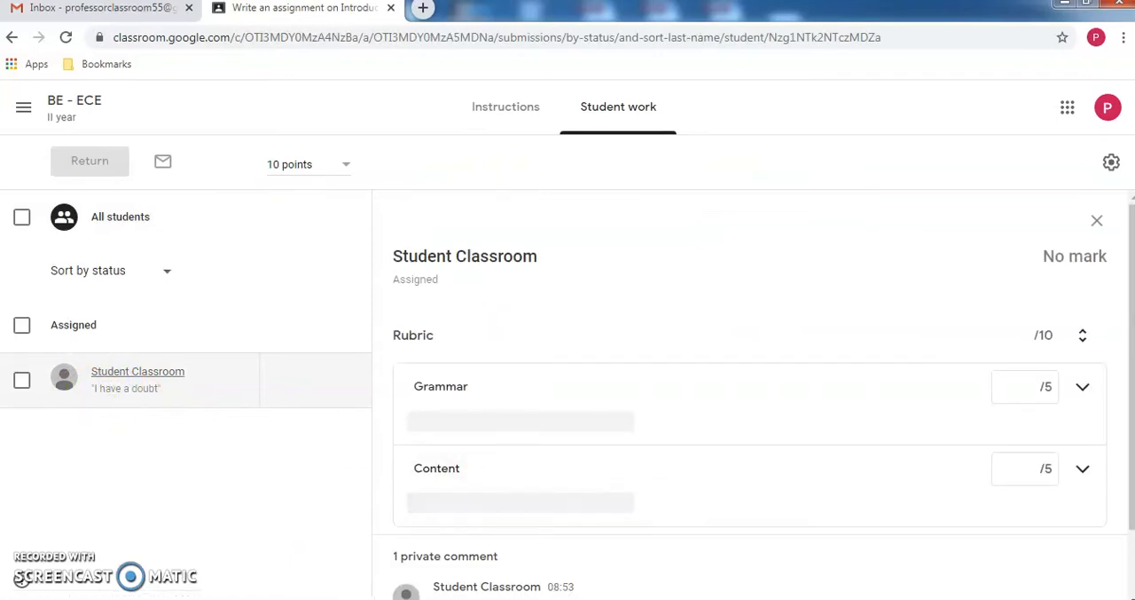
left_click_drag(1130, 443, 1130, 570)
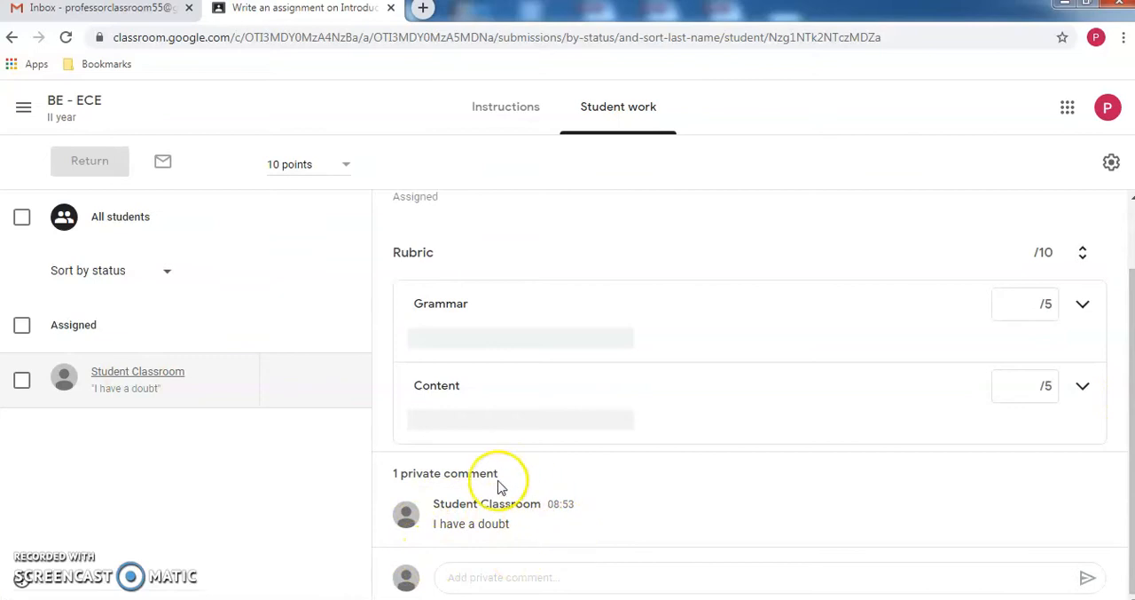
- Post the private reply "Cleared your doubt" to the student's comment and switch to the student's browser window
left_click(490, 579)
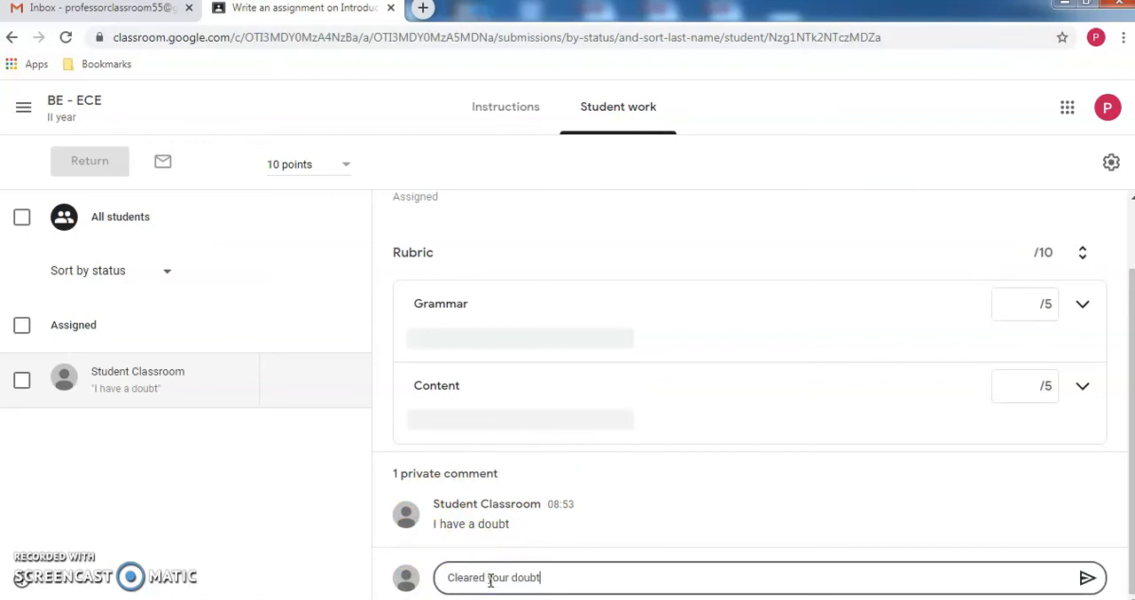
left_click(1084, 577)
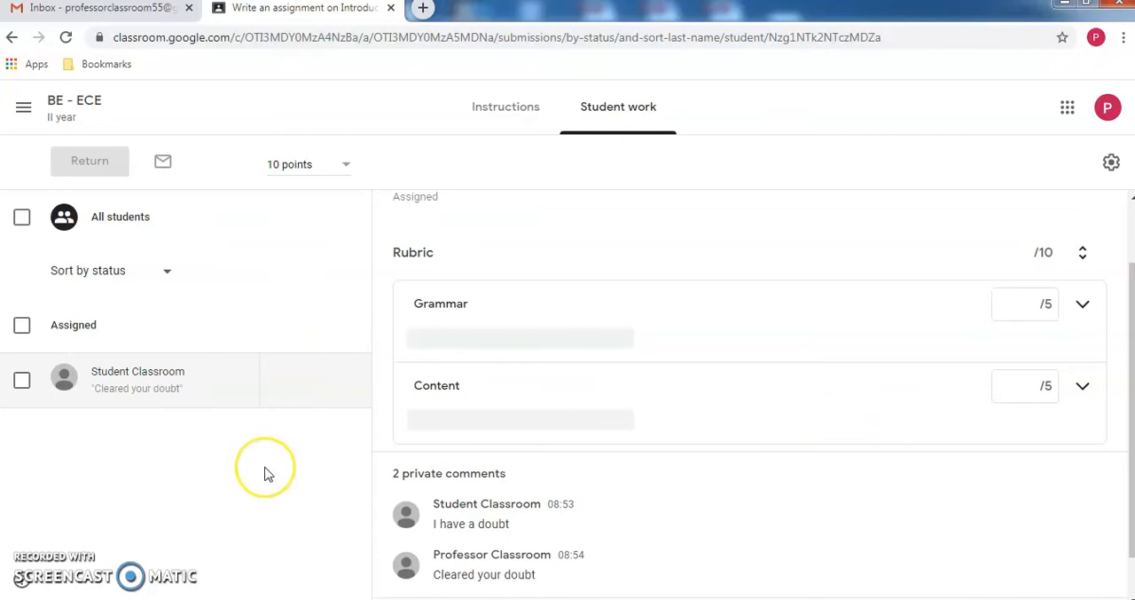
key("alt+Tab")
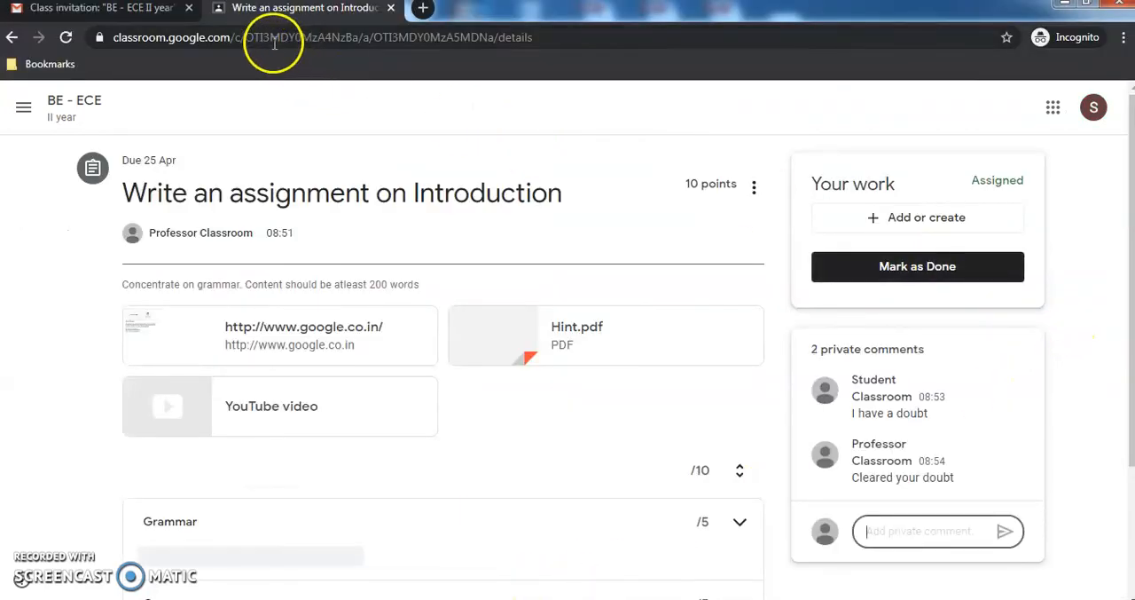
- Go to the BE - ECE class's Classwork as the student and view "Write an assignment on Introduction" in full
left_click(62, 106)
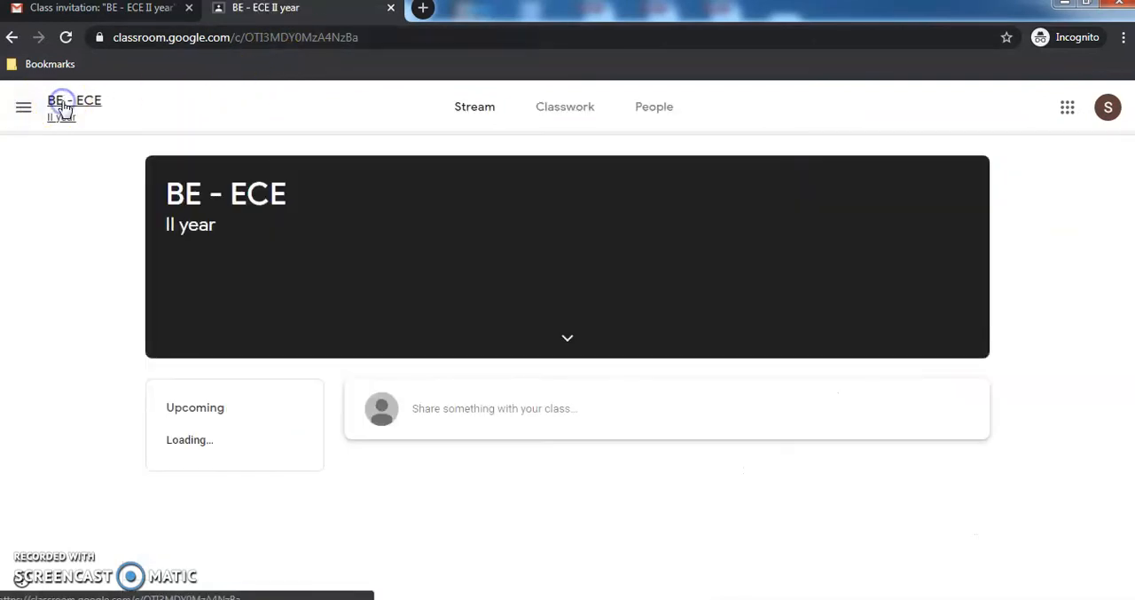
left_click(553, 118)
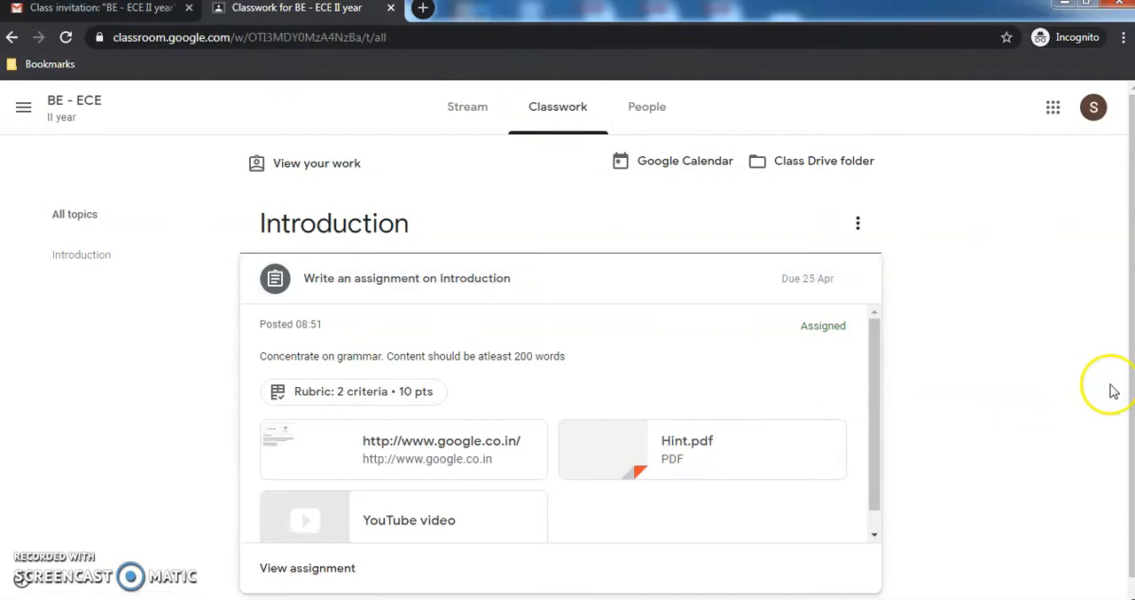
scroll(1120, 496, "down", 1)
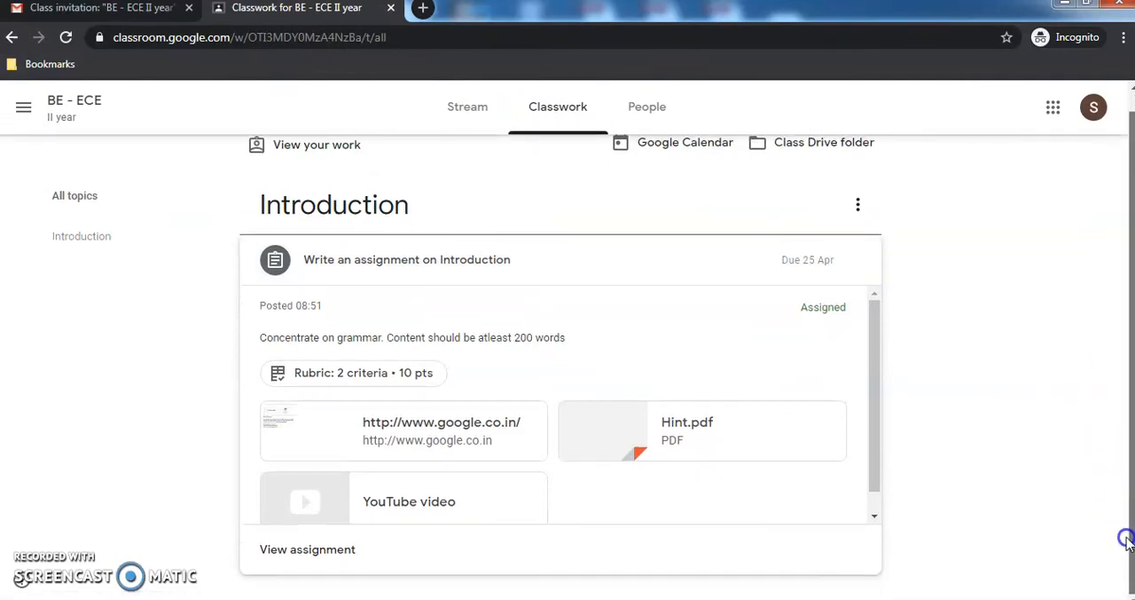
left_click(300, 555)
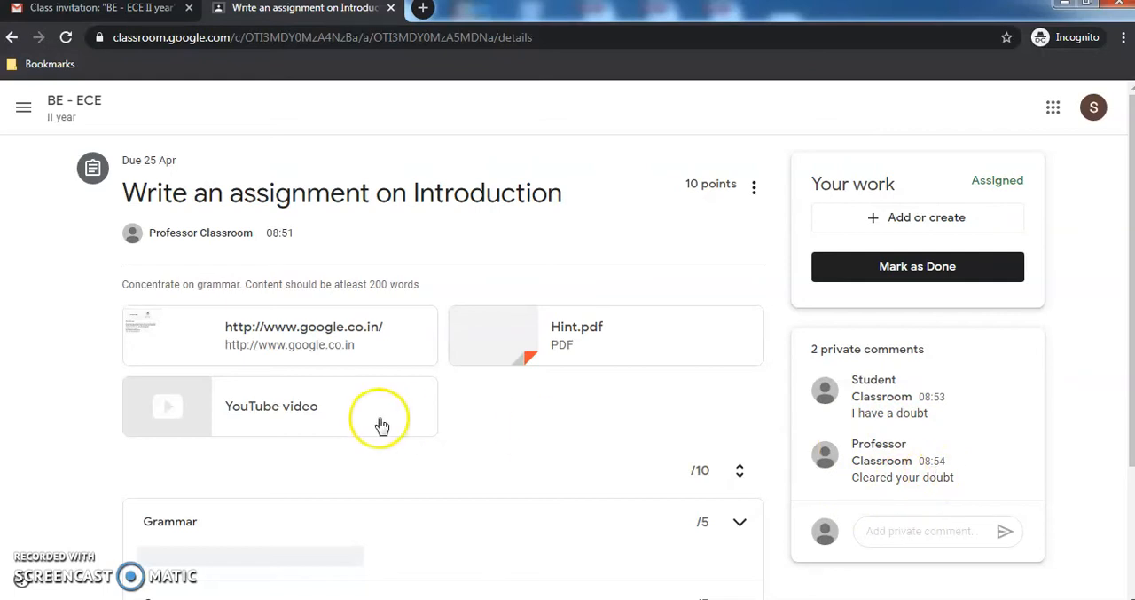
- Switch to the teacher's browser window and check the assignment's handed-in and assigned counts in Classwork
key("alt+Tab")
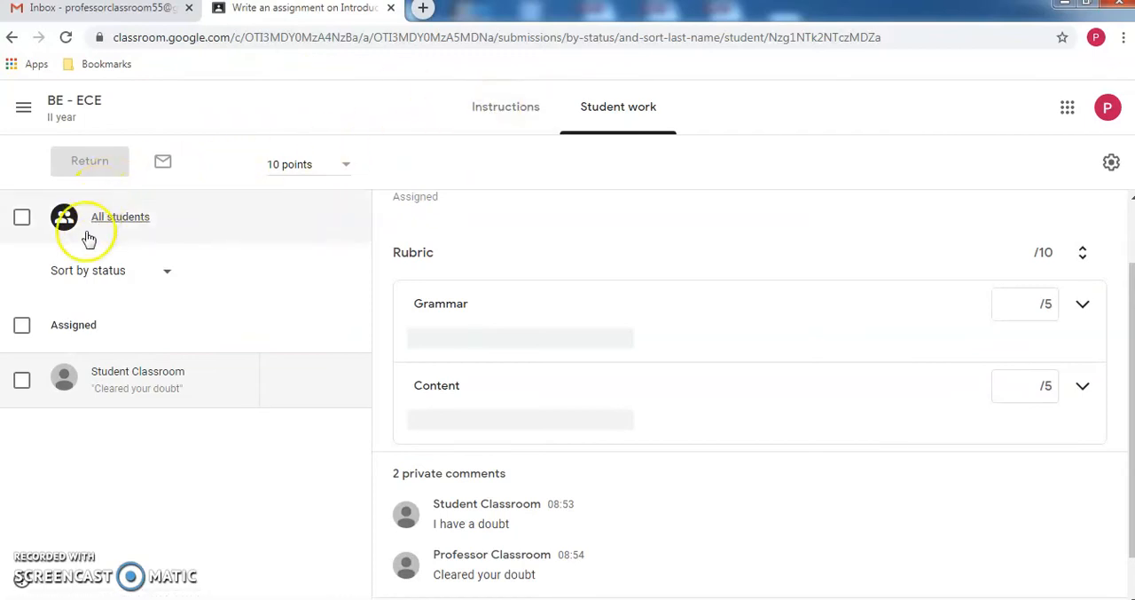
left_click(73, 100)
left_click(520, 110)
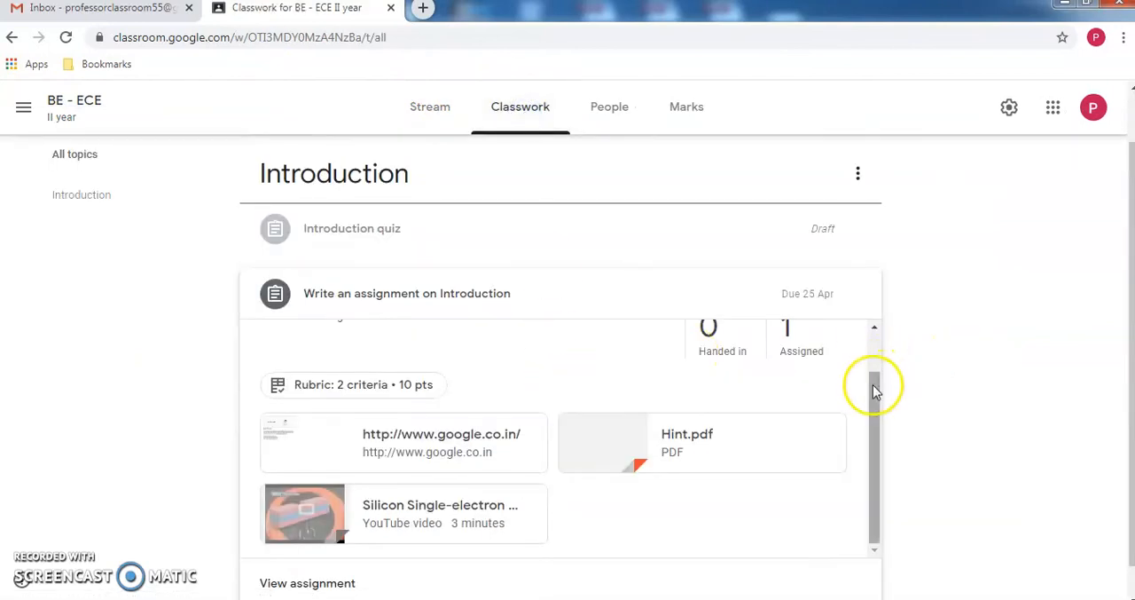
left_click(872, 334)
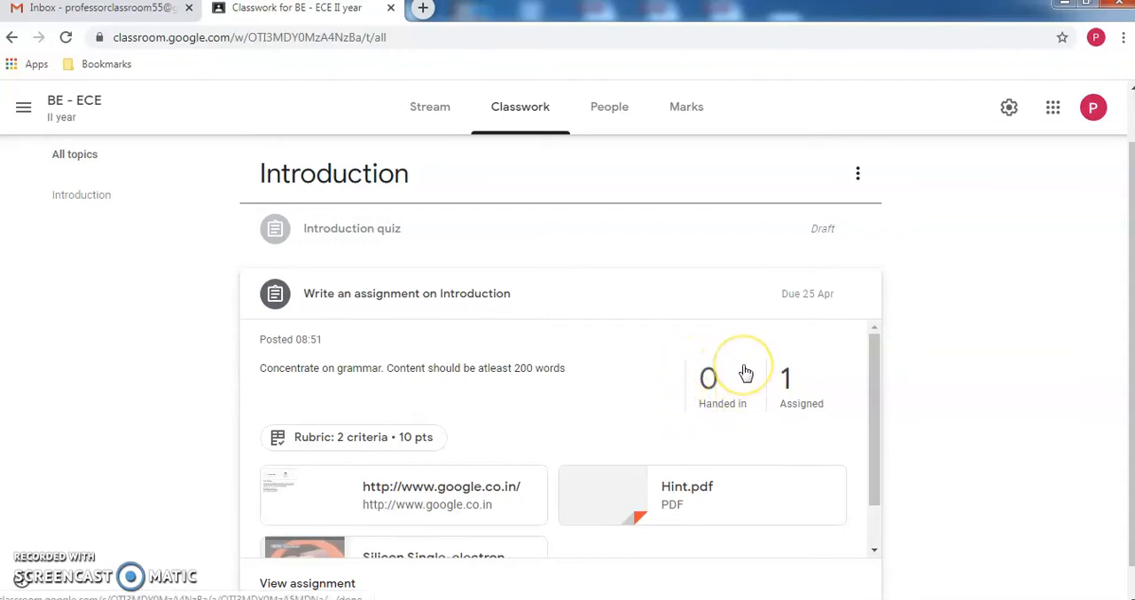
- In the student's browser window, upload Answer.pdf from the device to the assignment's work and dismiss the hand-in tip
key("alt+Tab")
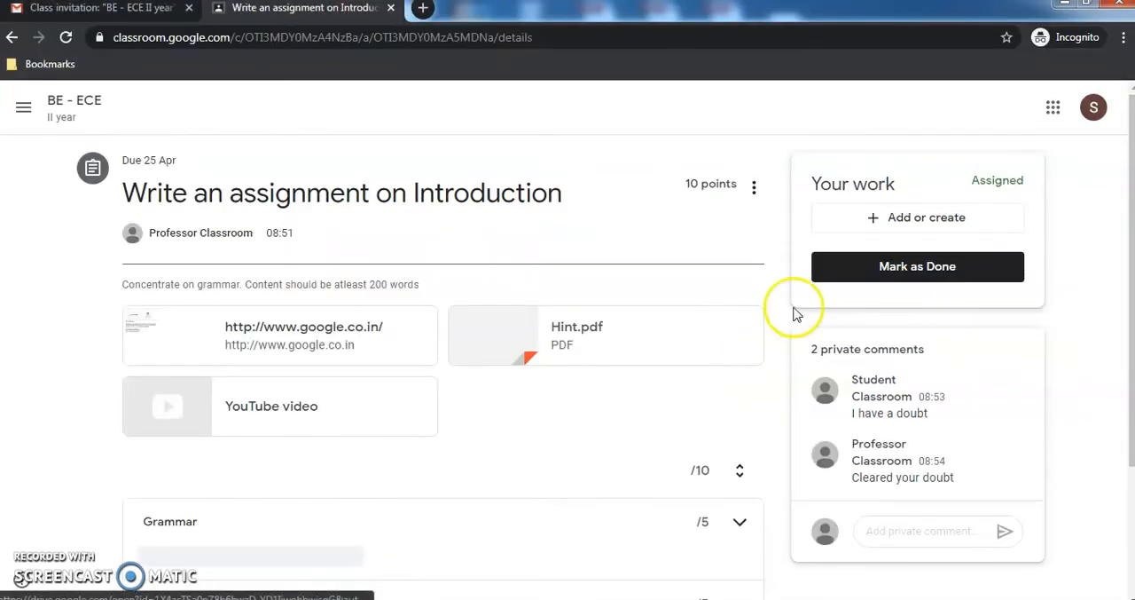
left_click(877, 220)
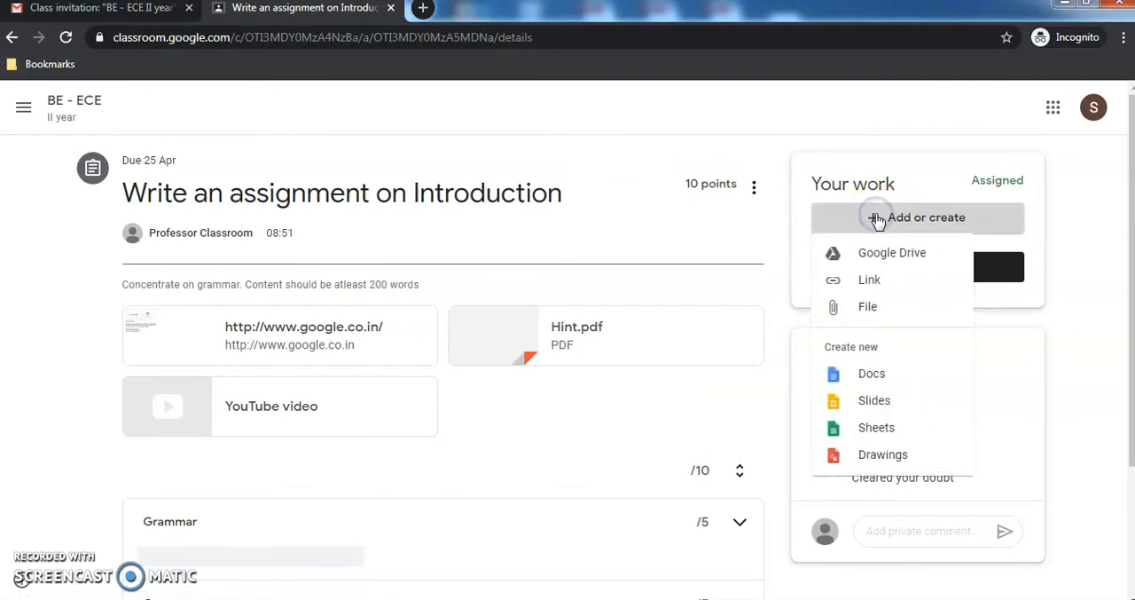
left_click(870, 306)
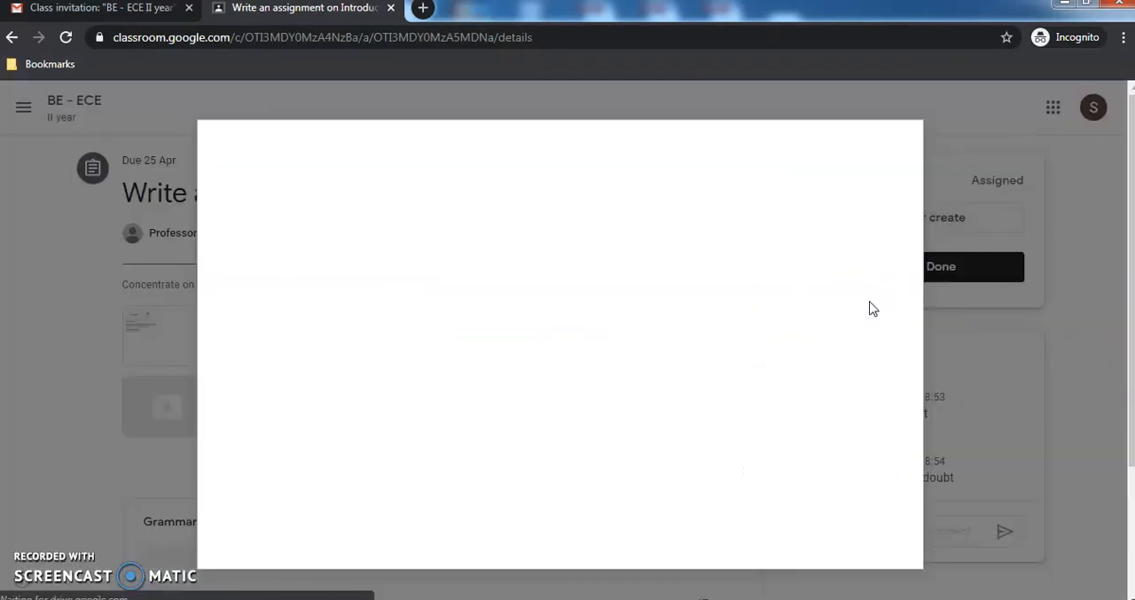
left_click(581, 362)
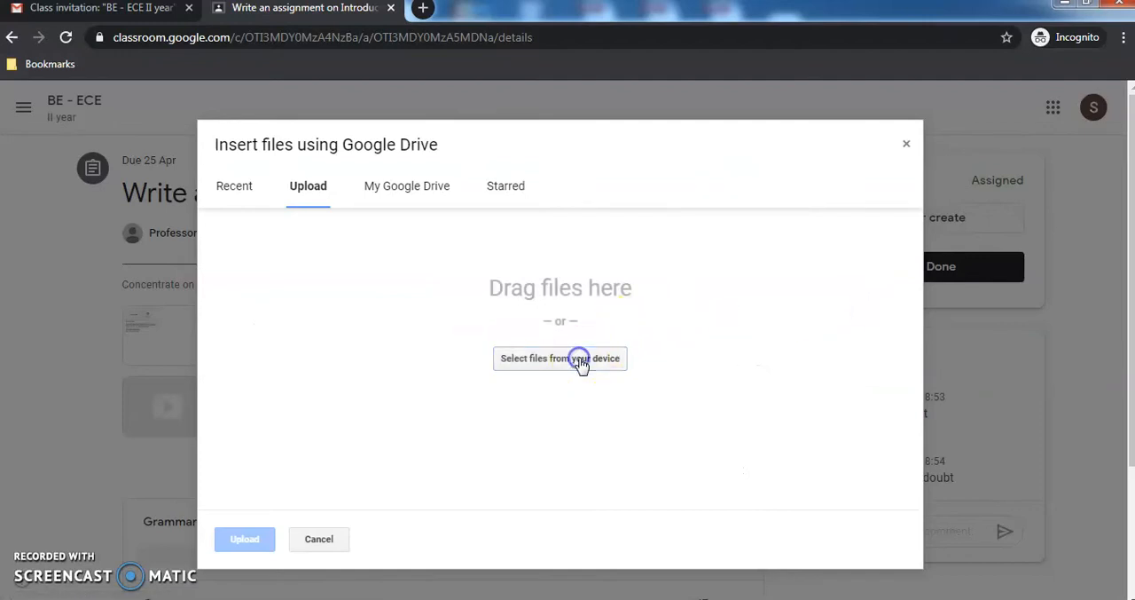
type("ans")
key("Down")
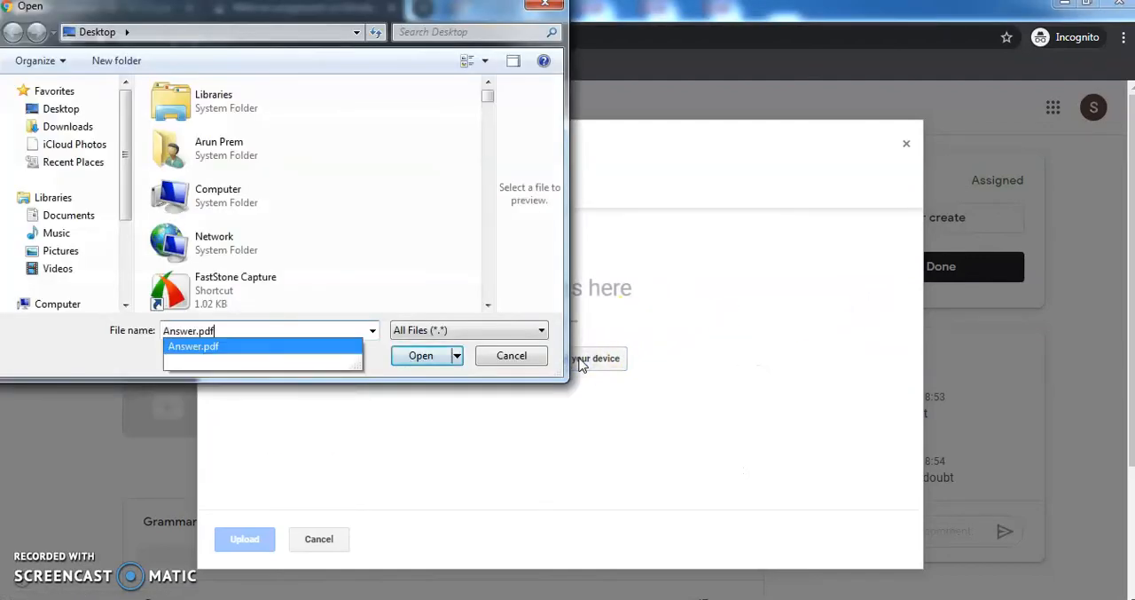
key("Return")
left_click(235, 543)
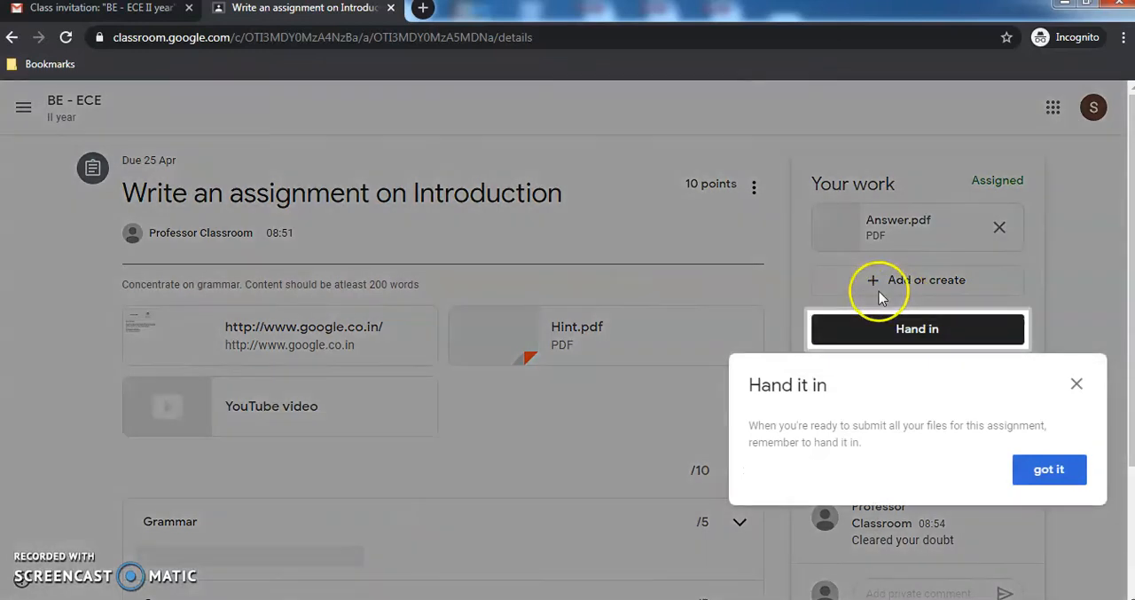
left_click(1050, 470)
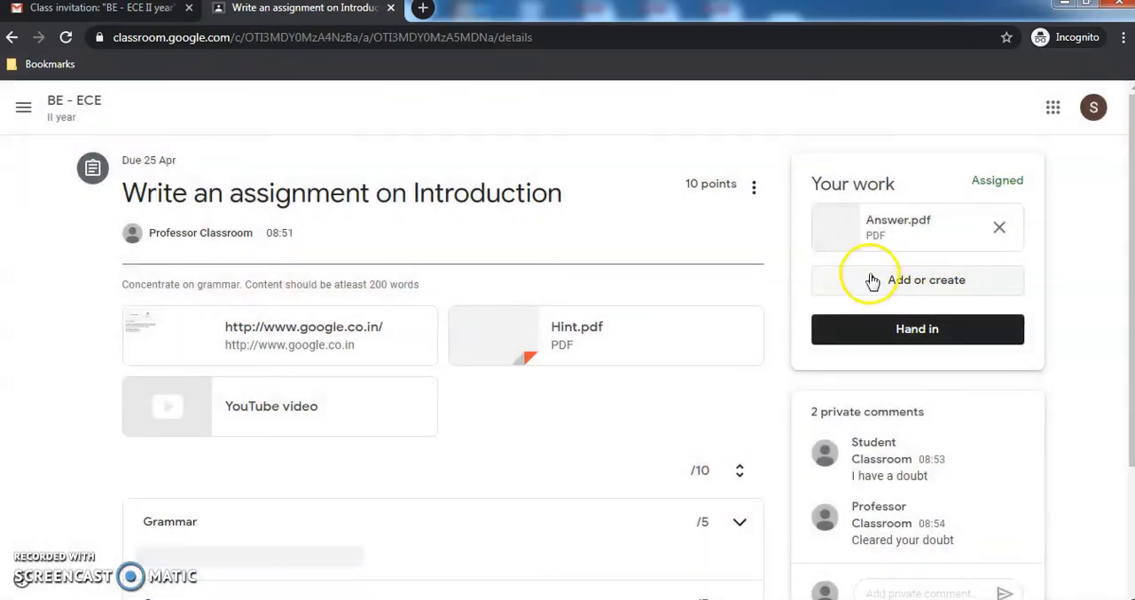
left_click(866, 276)
left_click(849, 345)
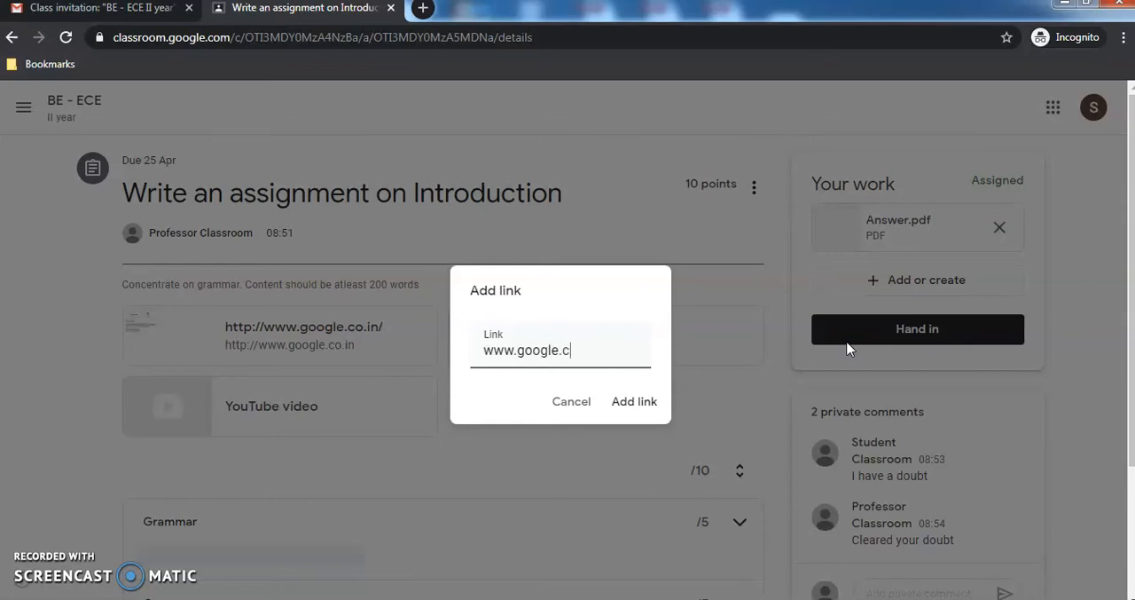
left_click(637, 401)
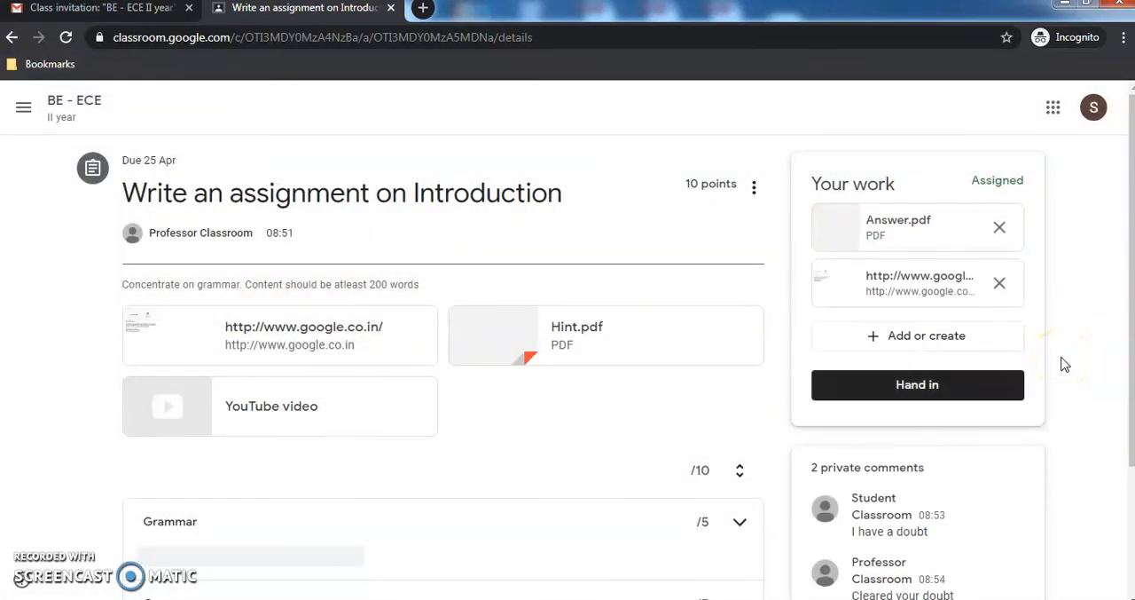
left_click(919, 385)
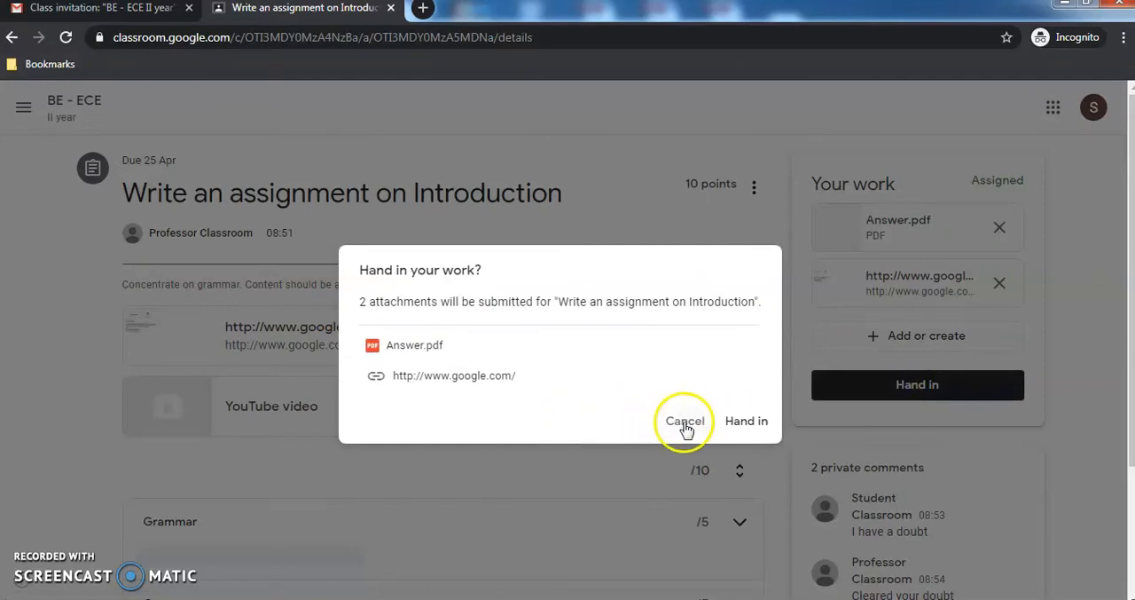
left_click(741, 422)
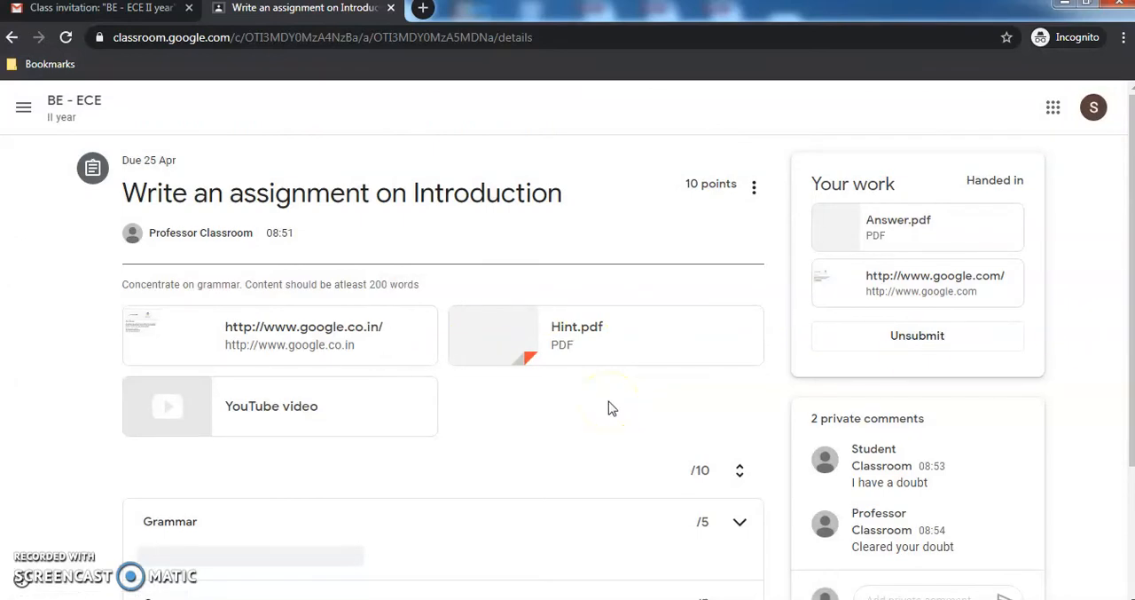
- Switch to the teacher's browser window and open the handed-in work for "Write an assignment on Introduction"
key("alt+Tab")
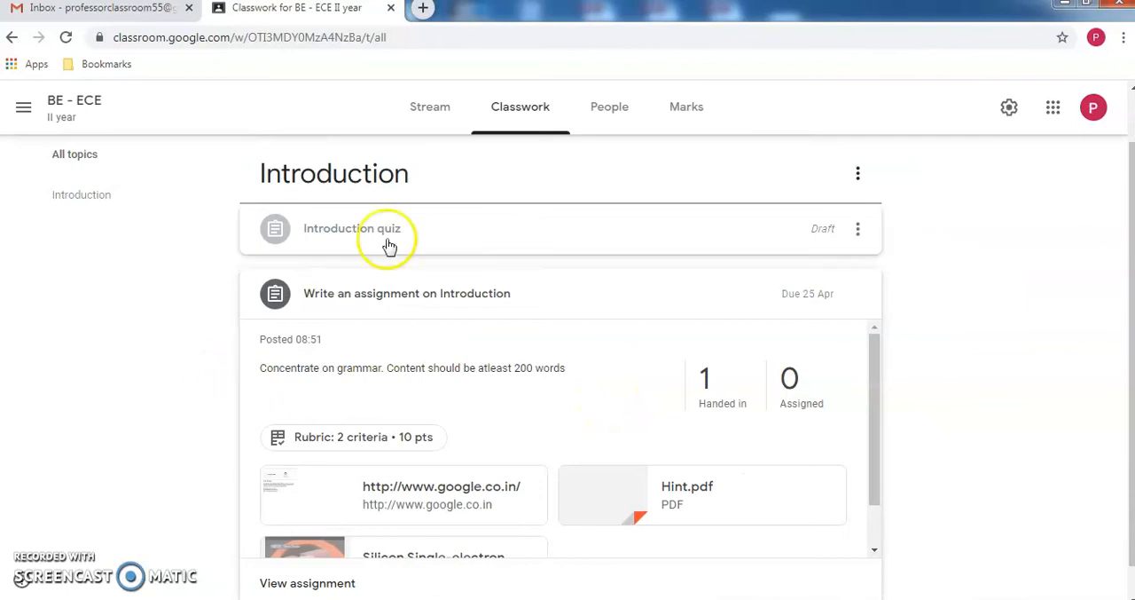
left_click(514, 227)
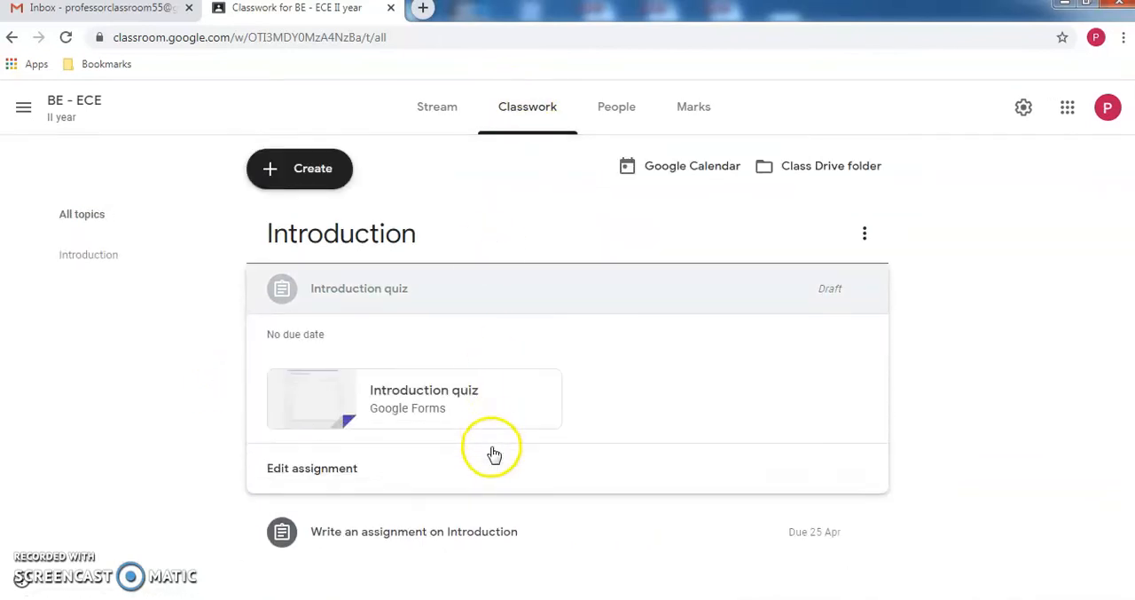
left_click(483, 532)
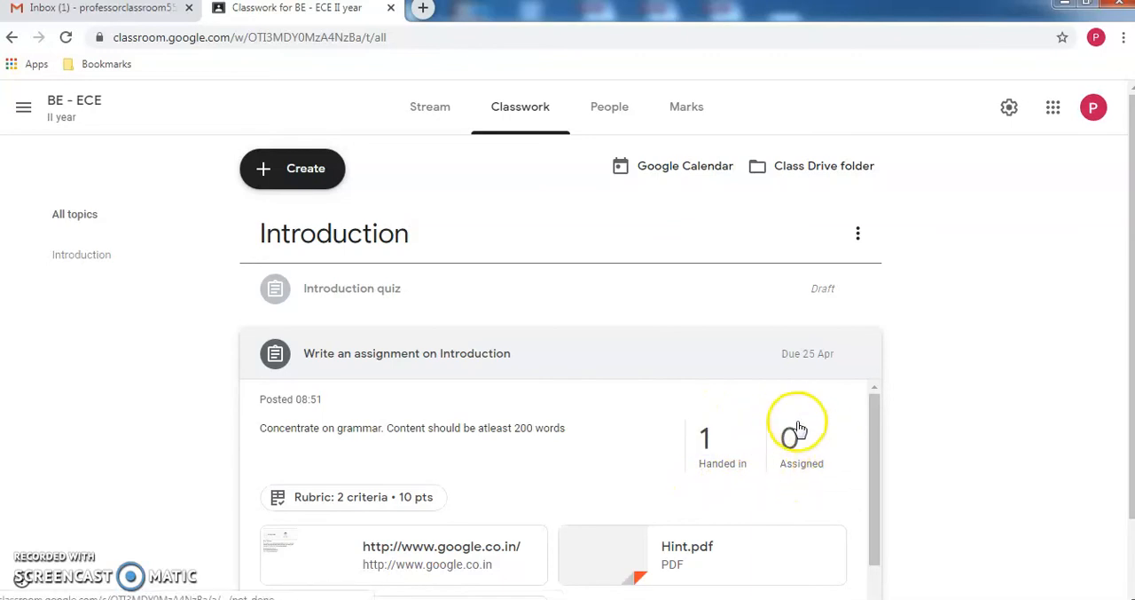
left_click(707, 440)
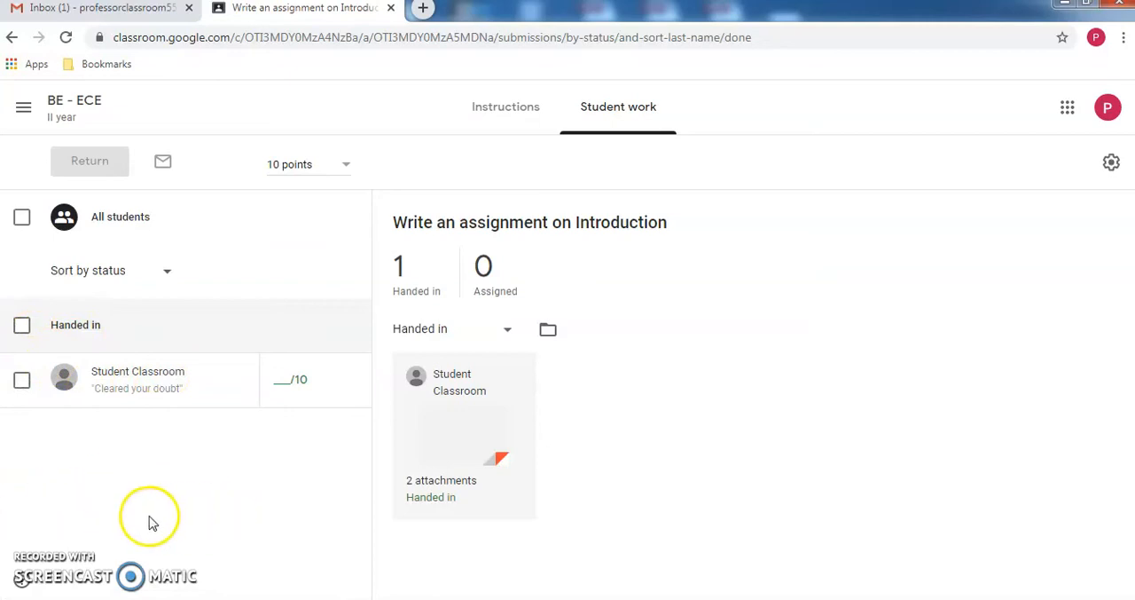
- Open the student's submission in the grading view, dismiss its introductory tips and look over Answer.pdf
left_click(471, 428)
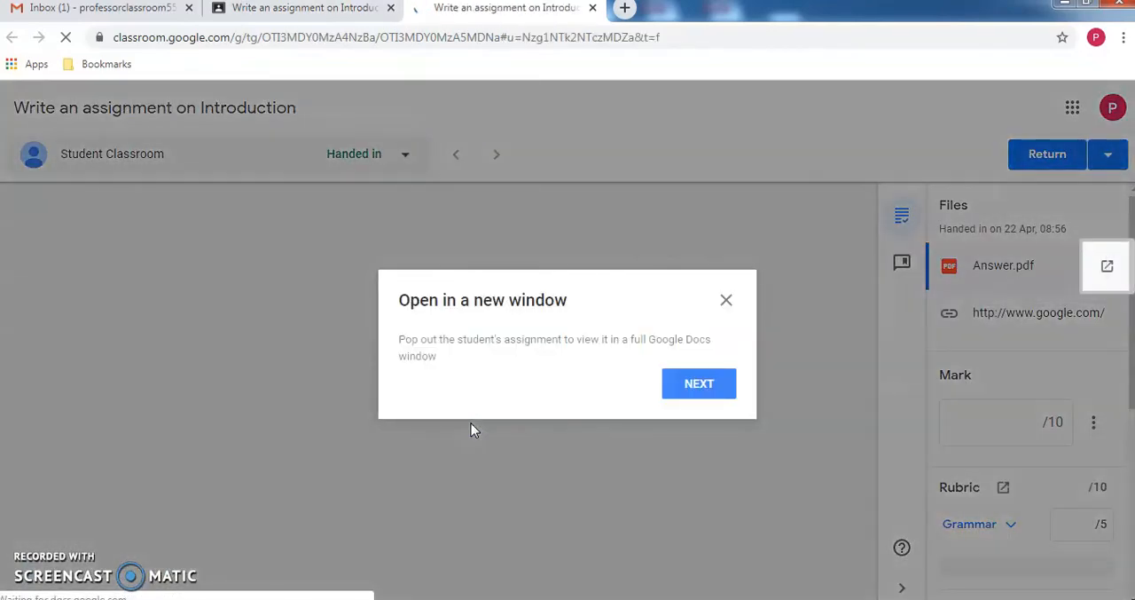
left_click(692, 387)
left_click(695, 395)
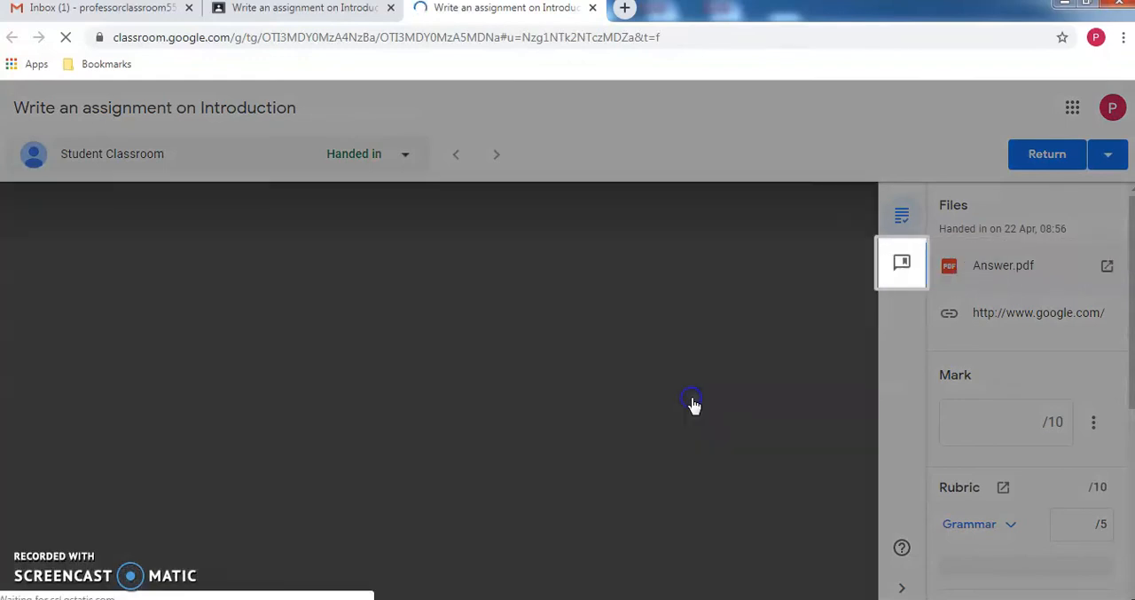
left_click(695, 401)
left_click(697, 398)
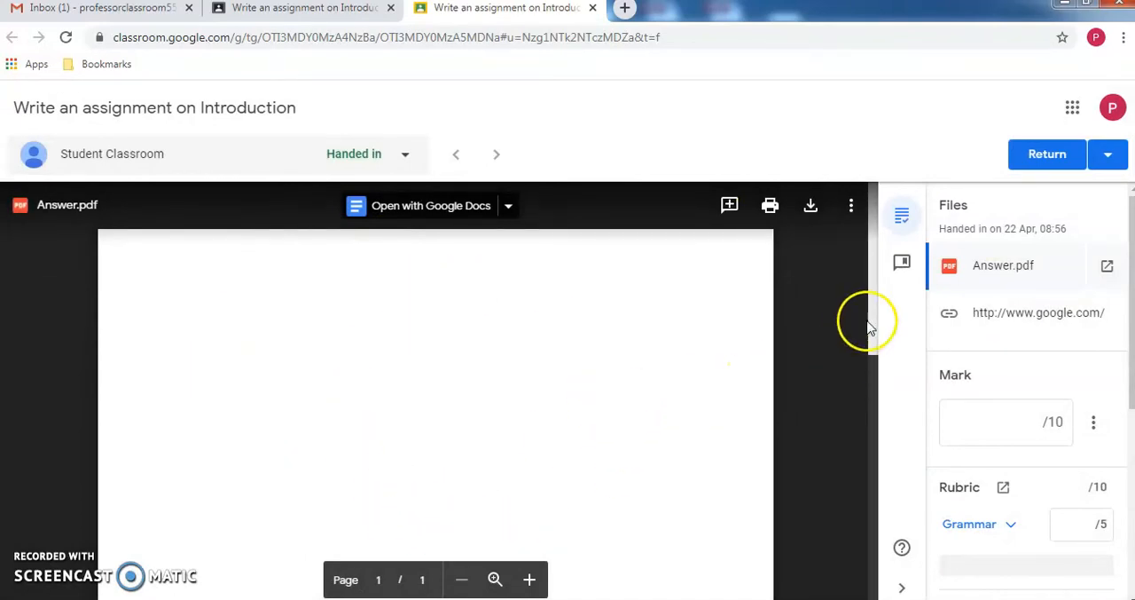
left_click_drag(874, 339, 876, 288)
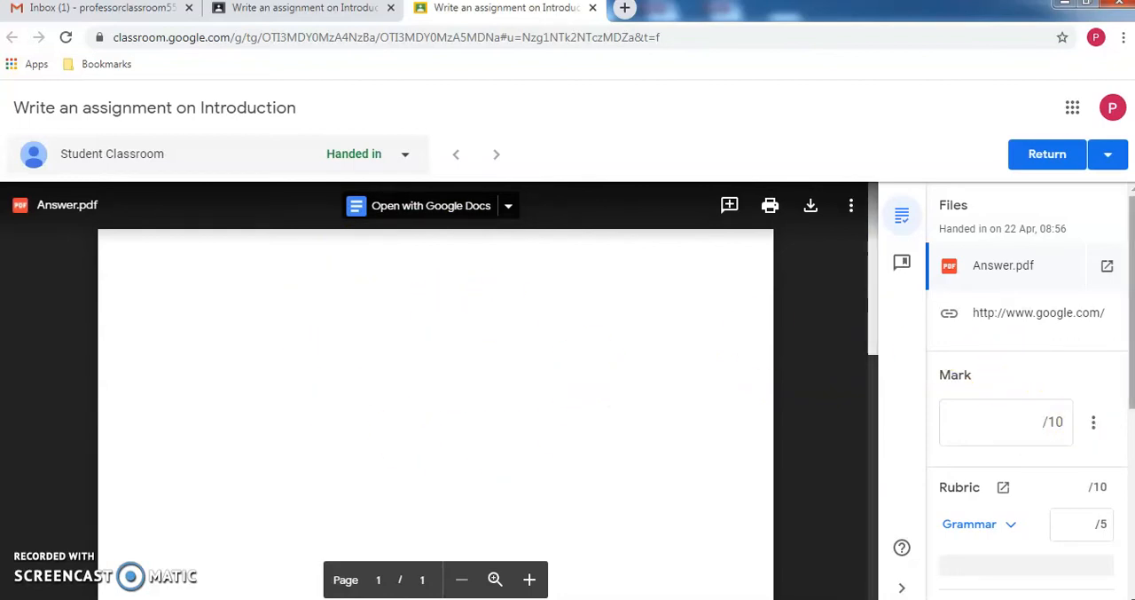
- Grade the submission by rubric, giving 4 out of 5 for Grammar and 3 out of 5 for Content
left_click_drag(1130, 367, 1127, 451)
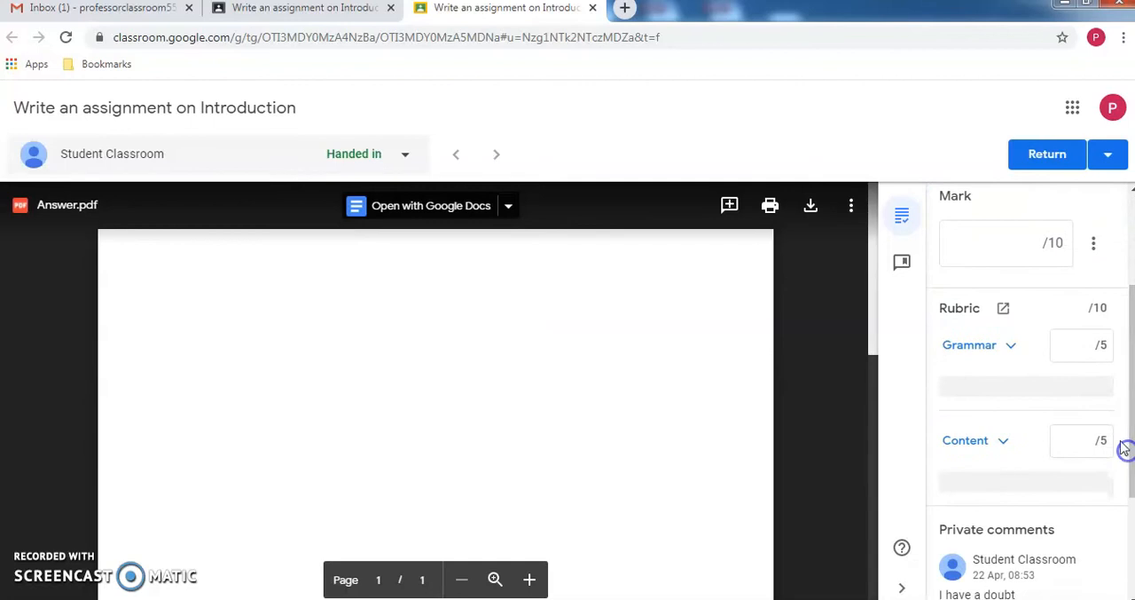
left_click(1073, 344)
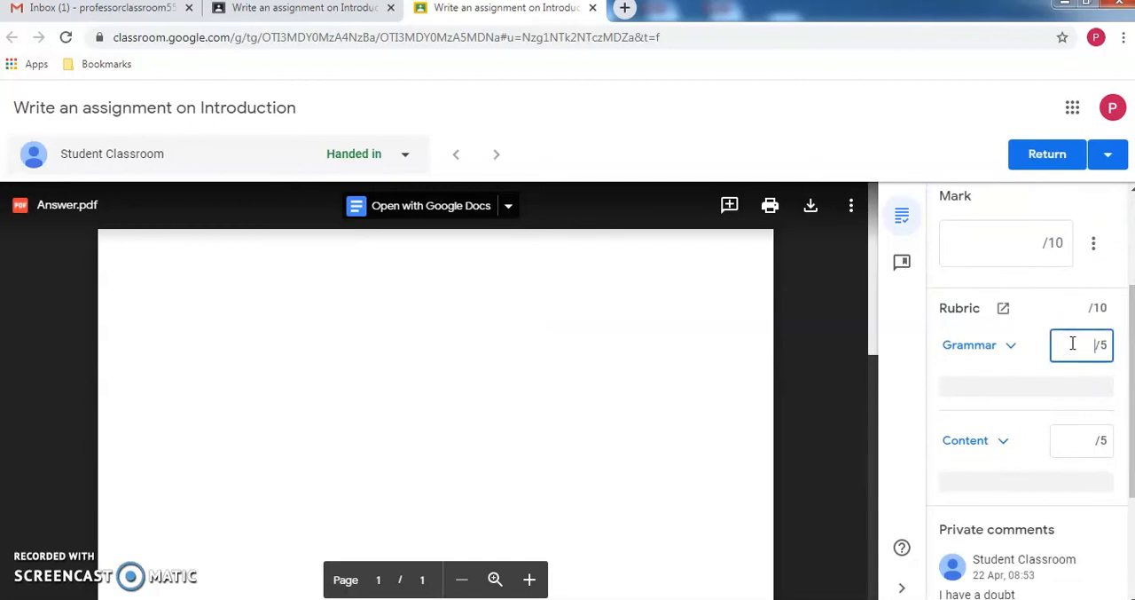
left_click(1089, 442)
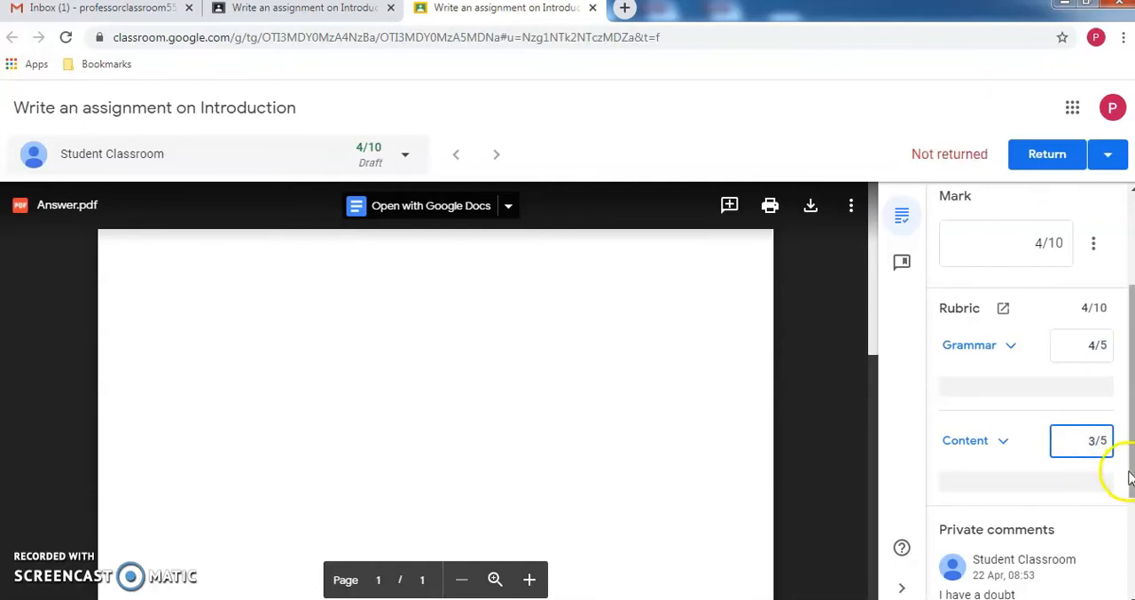
- Review the submission's private comments and comment box, and check the overall mark and rubric scores
scroll(1131, 479, "down", 2)
left_click(1054, 559)
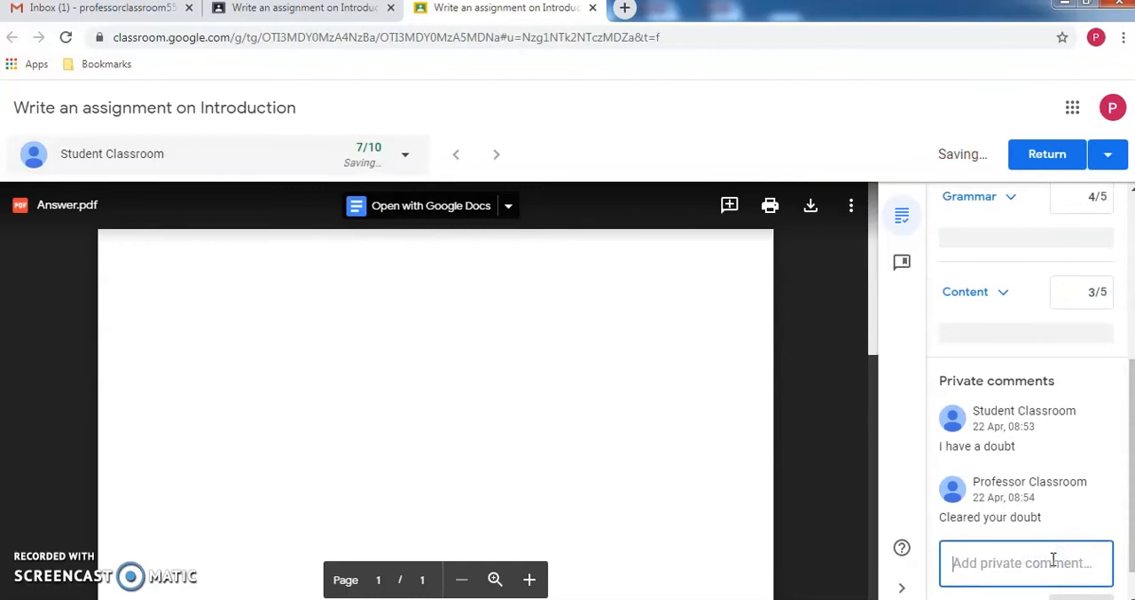
left_click(1093, 564)
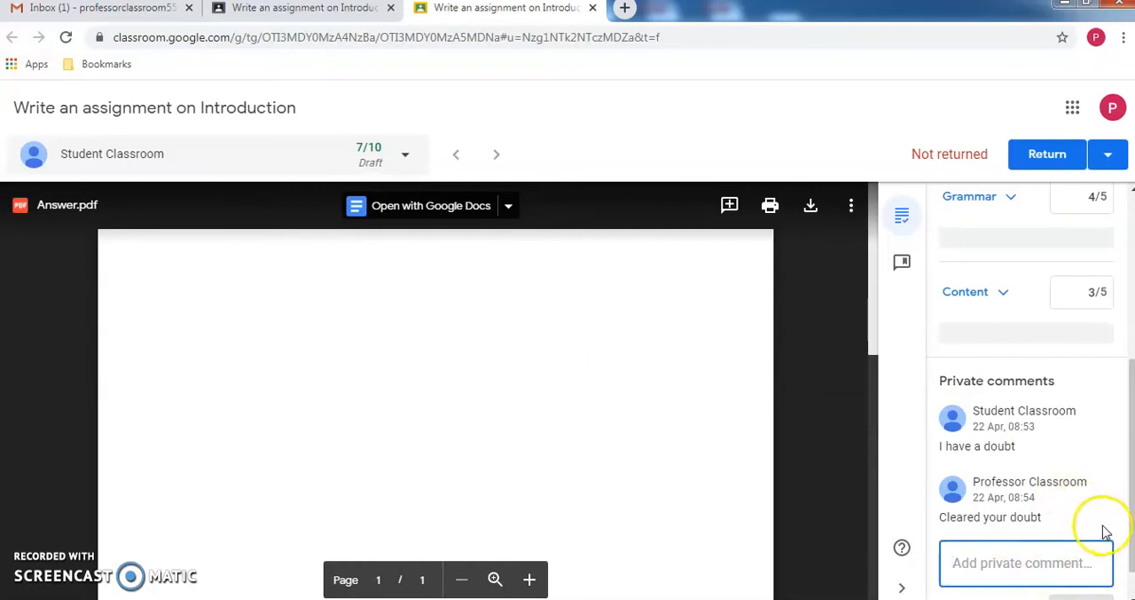
left_click_drag(1131, 543, 1128, 418)
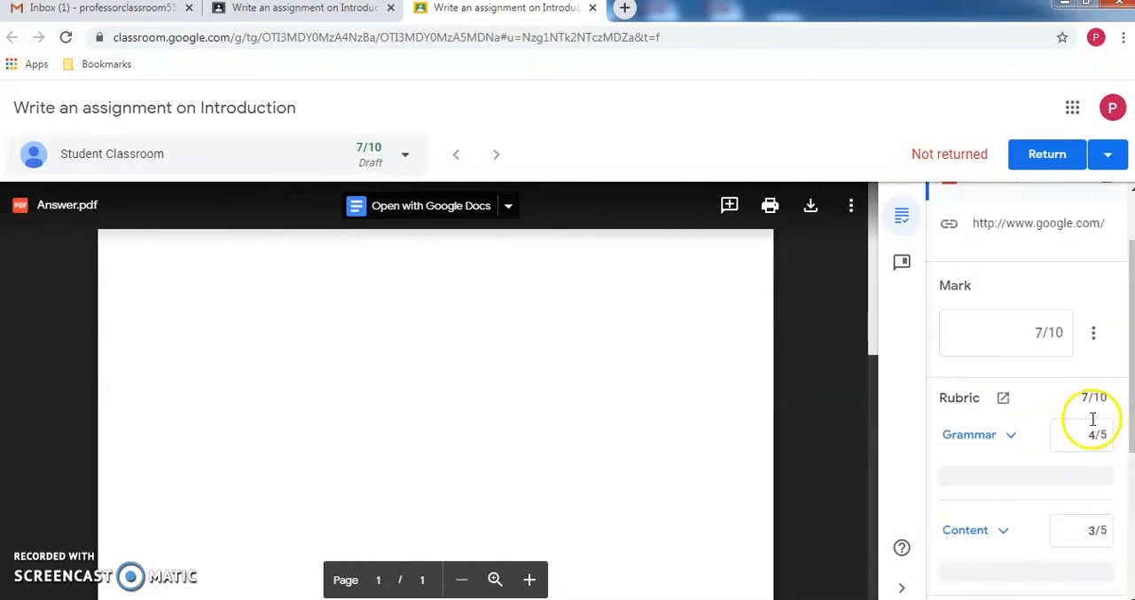
- Close the grading view, return the student's graded work without a private comment, and check the assignment on the BE - ECE Classwork page
left_click_drag(1119, 349, 1128, 306)
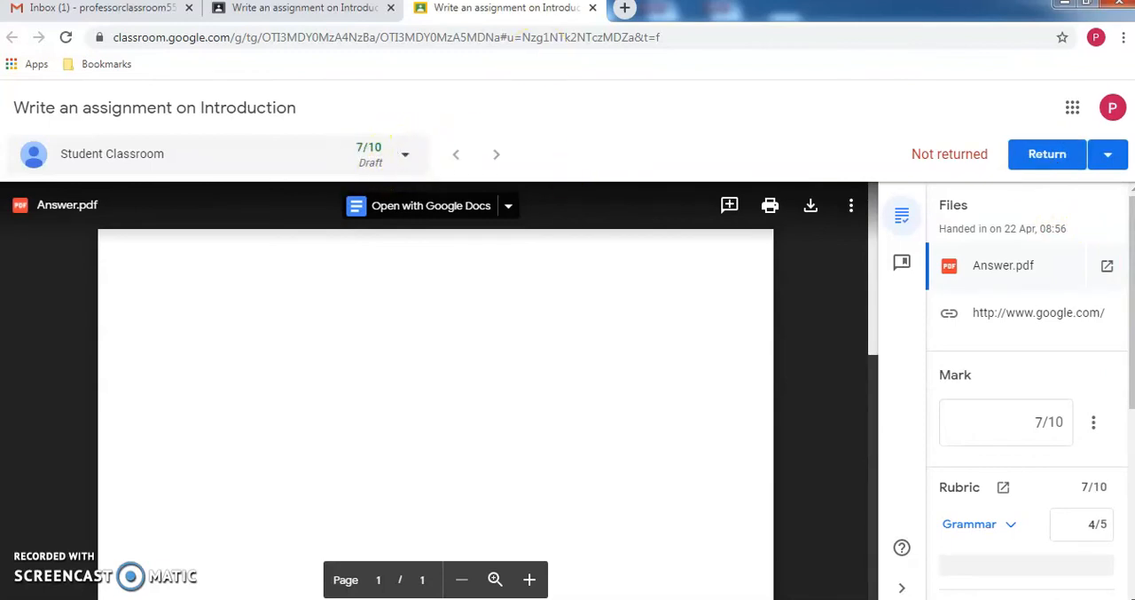
left_click(594, 8)
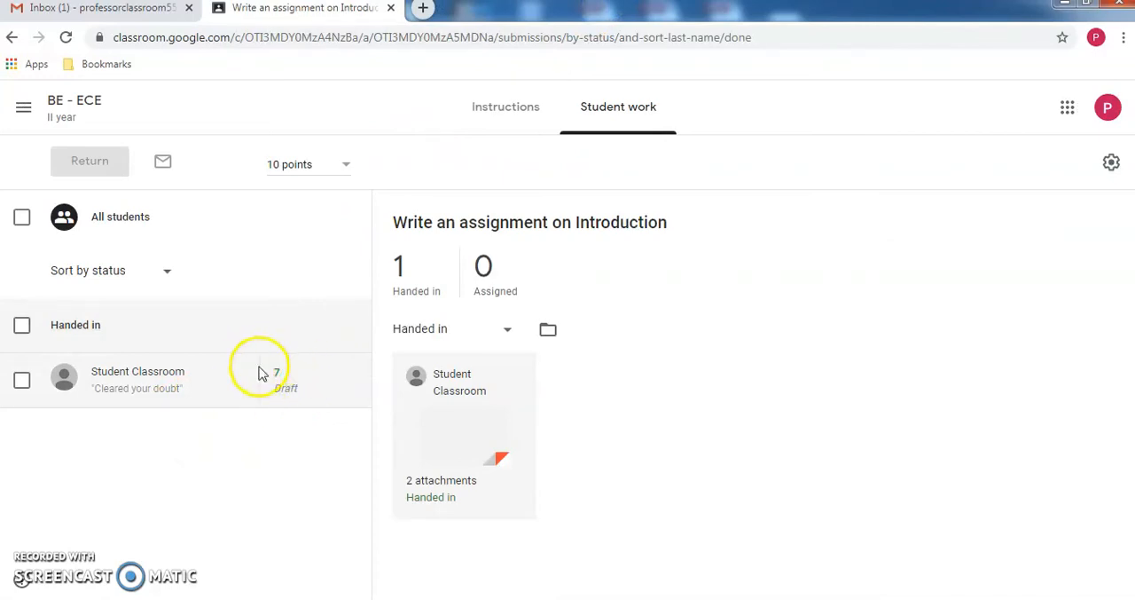
left_click(21, 380)
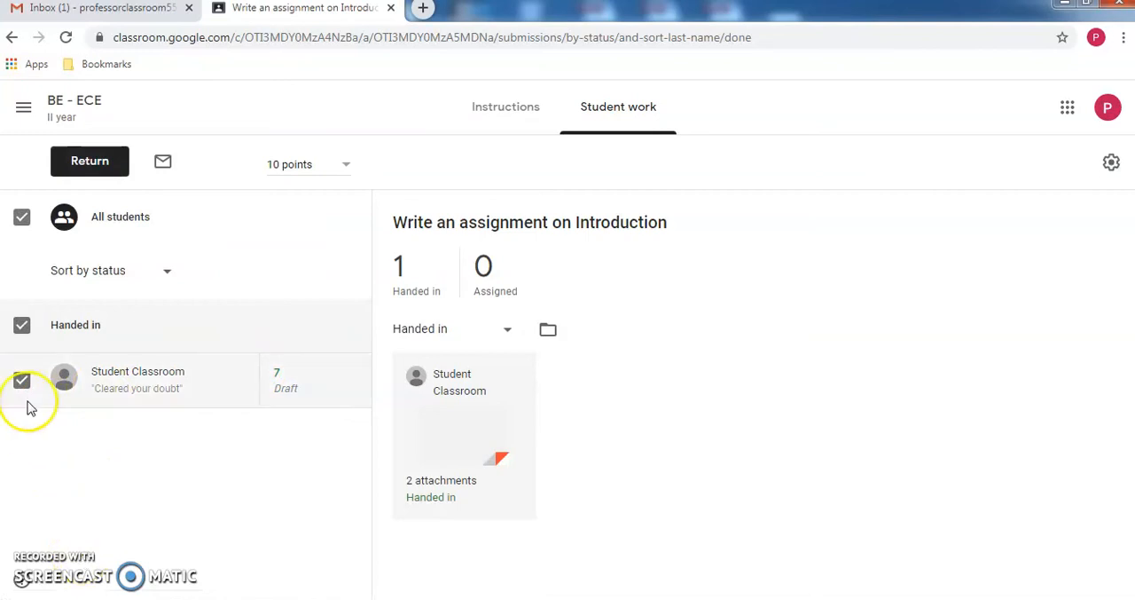
left_click(21, 328)
left_click(21, 328)
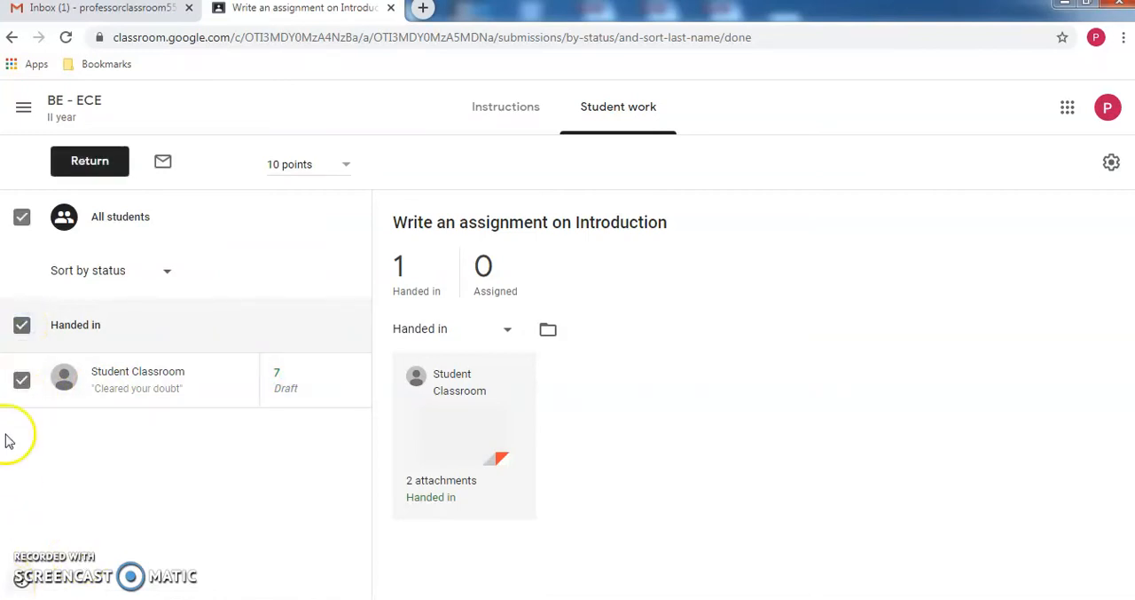
left_click(85, 168)
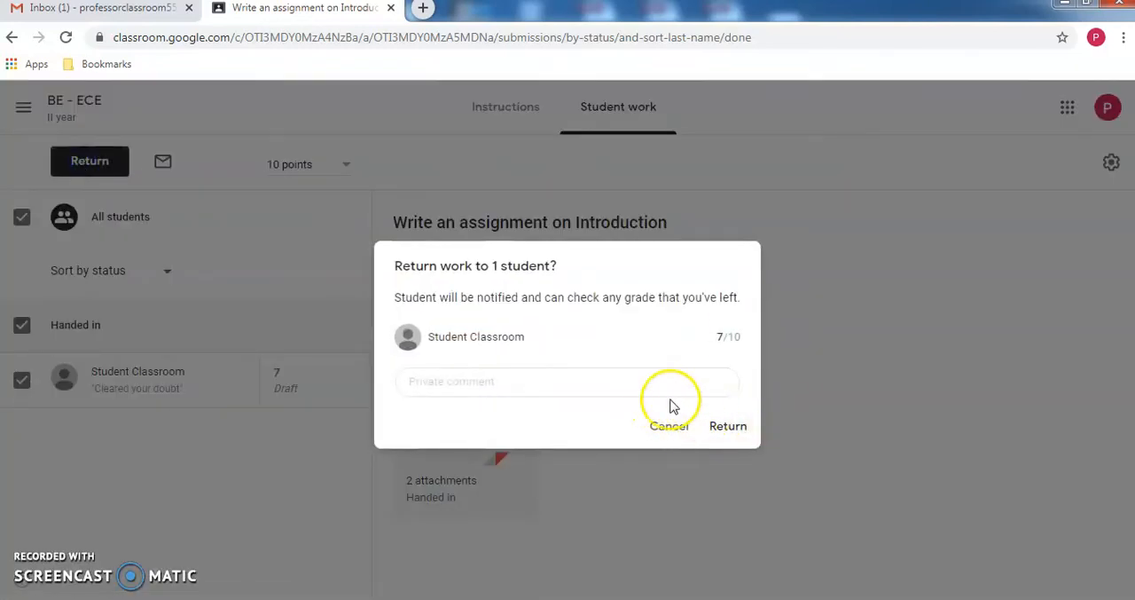
left_click(720, 428)
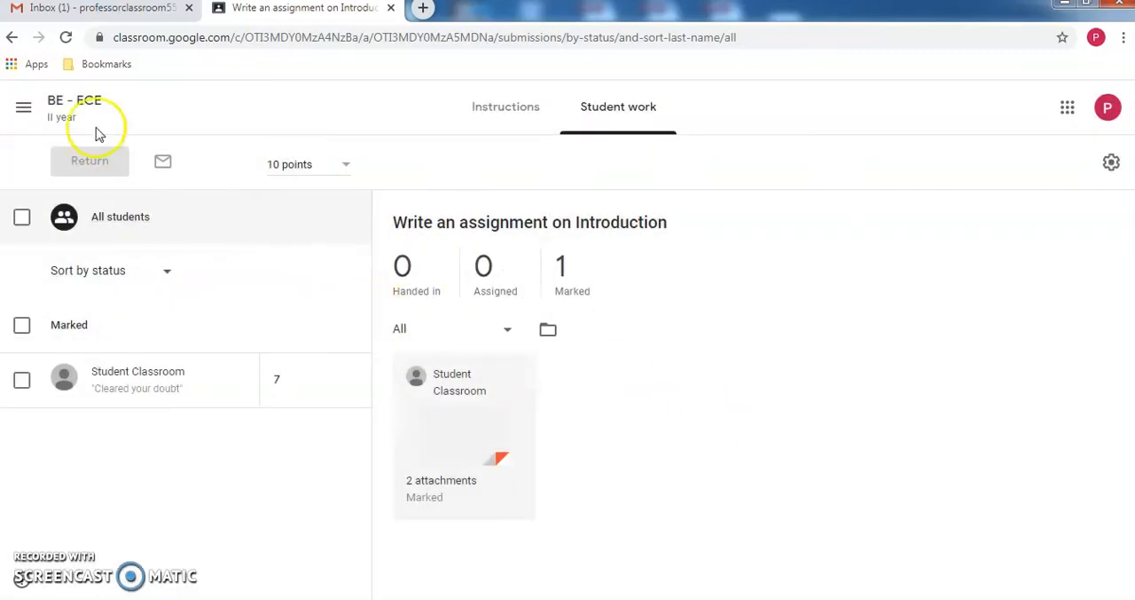
left_click(69, 108)
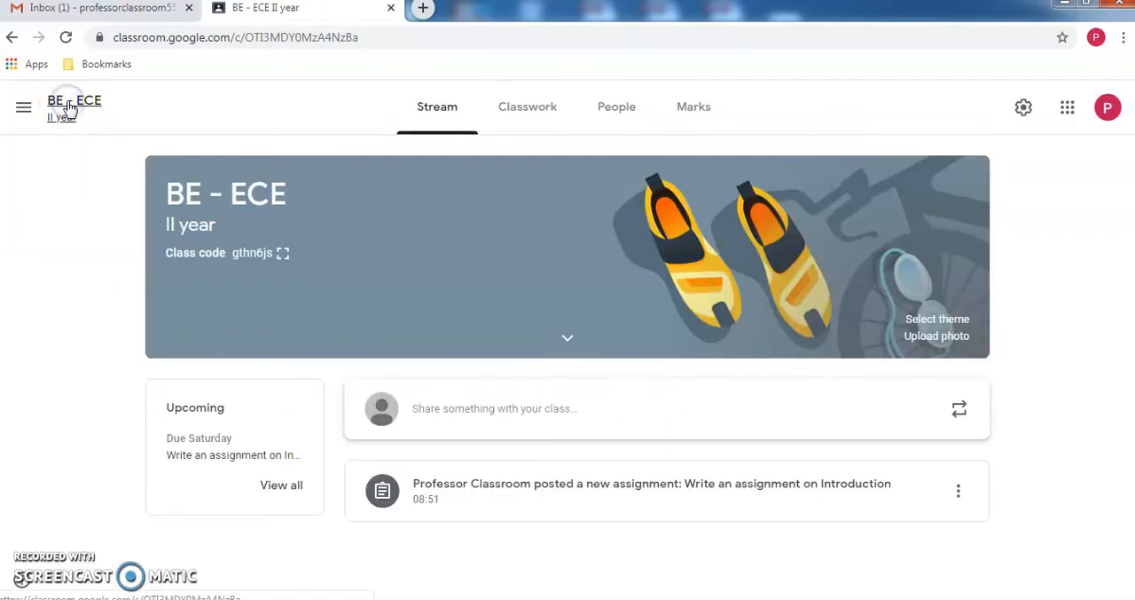
left_click(510, 109)
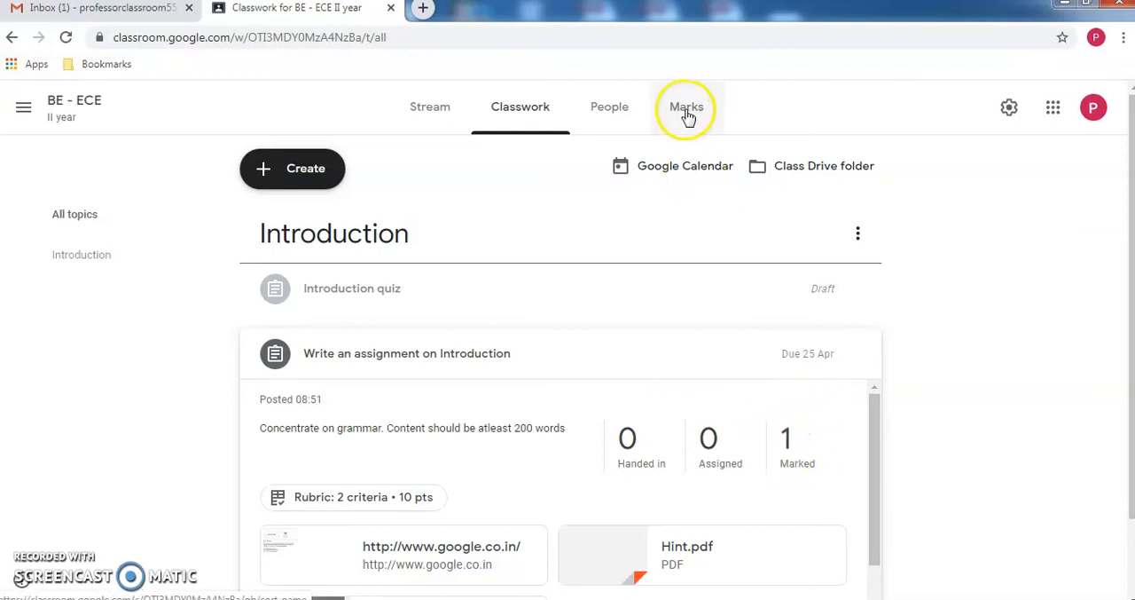
- Switch to the student's browser window and view the returned assignment's mark, rubric scores and private comments from the Classwork page
key("alt+Tab")
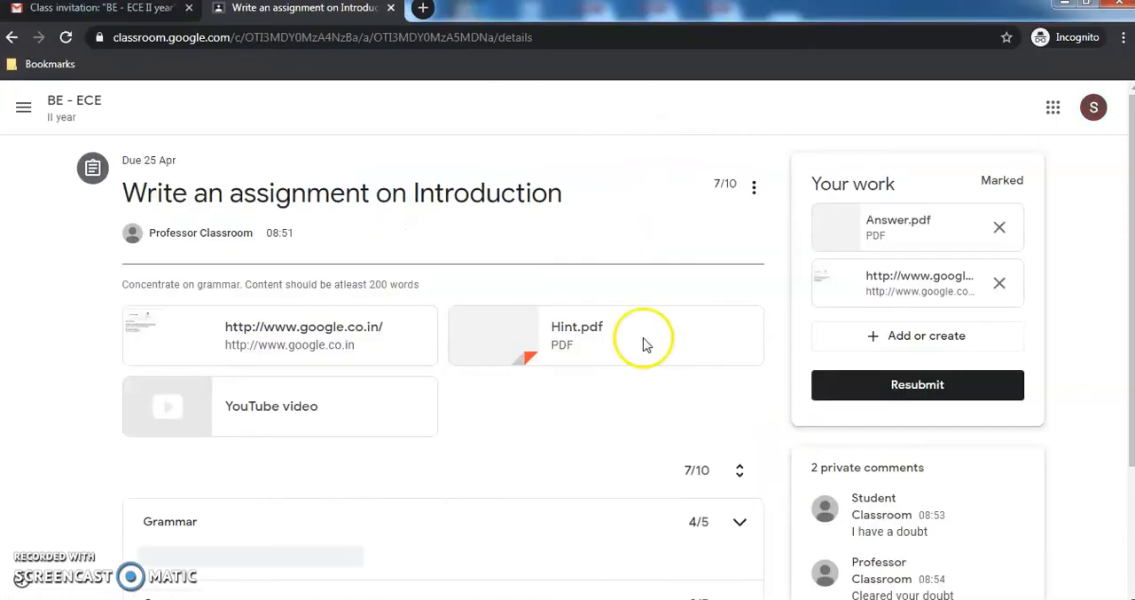
left_click(82, 109)
left_click(545, 117)
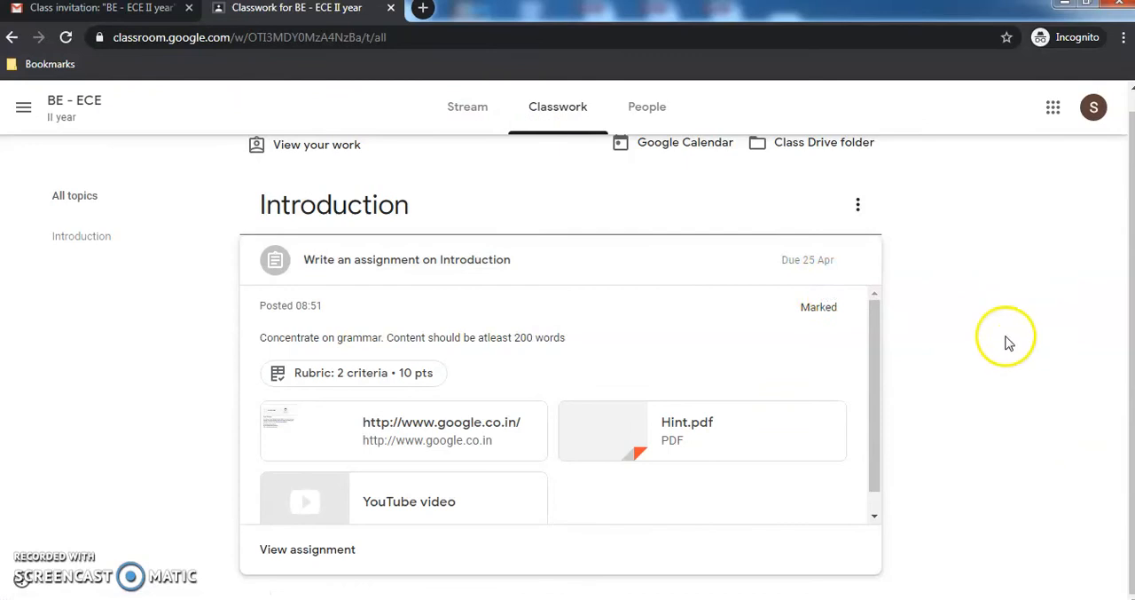
left_click(530, 264)
left_click(494, 269)
left_click(318, 573)
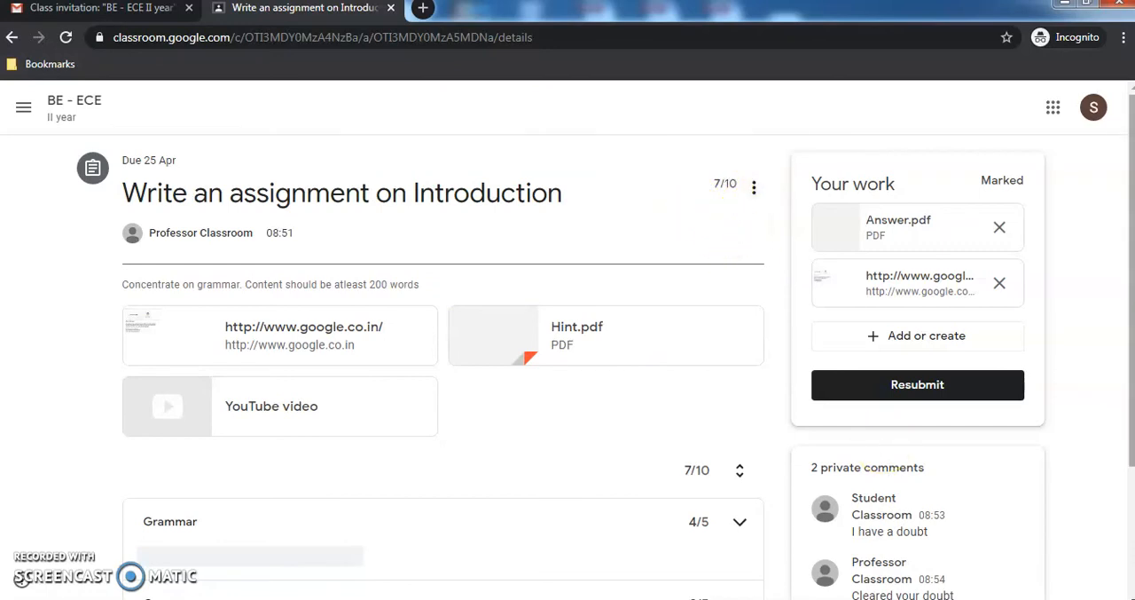
left_click_drag(1133, 402, 1034, 494)
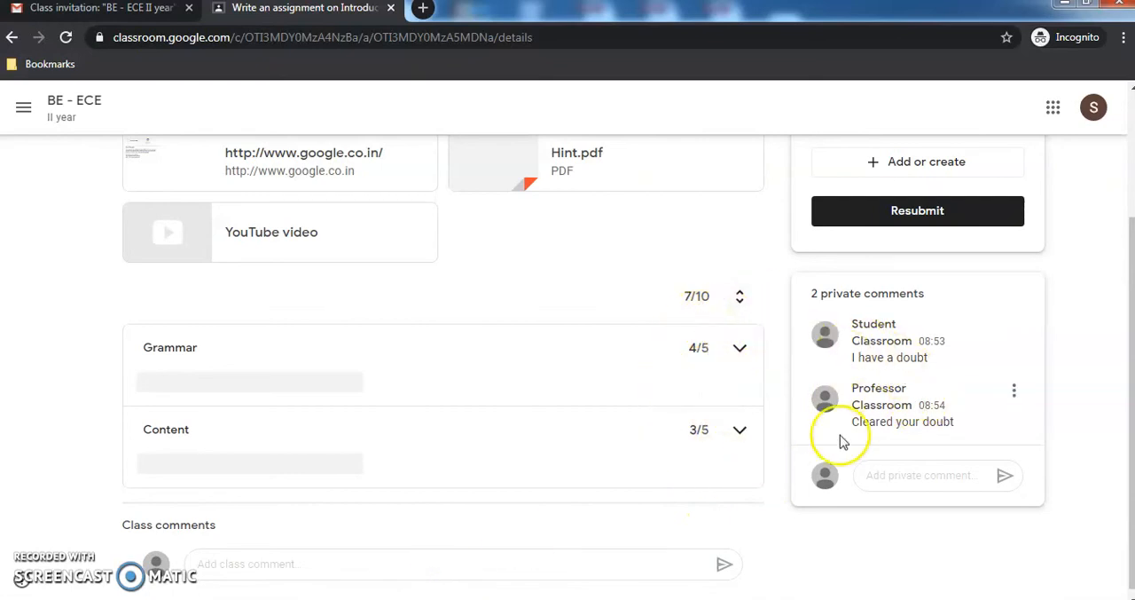
left_click_drag(1131, 510, 1112, 346)
- Switch back to the teacher's browser window, open the class Marks page and dismiss its introductory tip
key("alt+Tab")
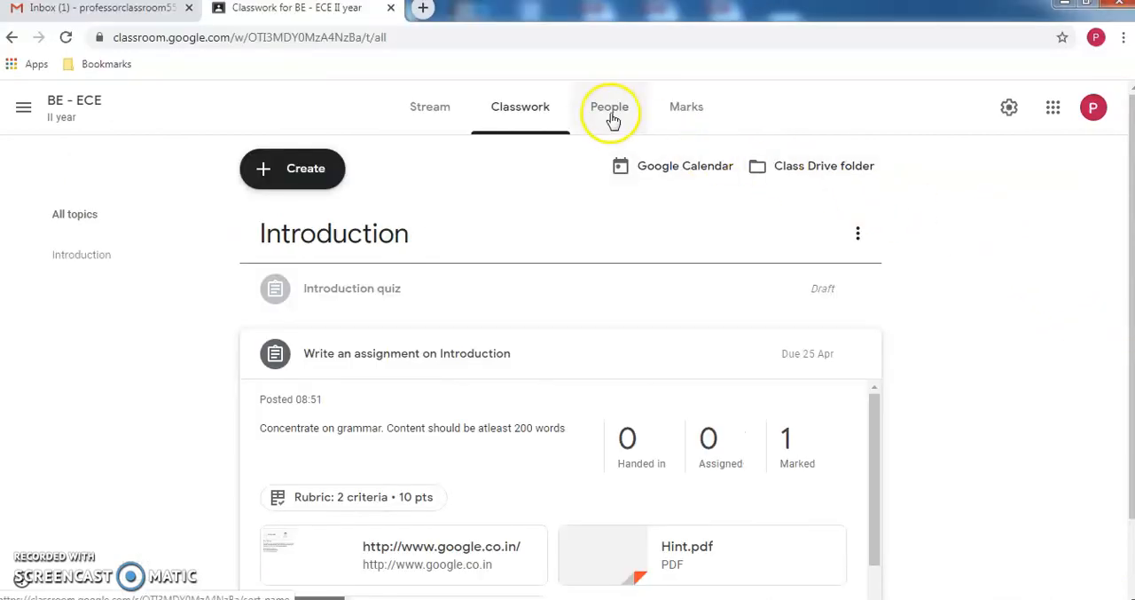
left_click(683, 108)
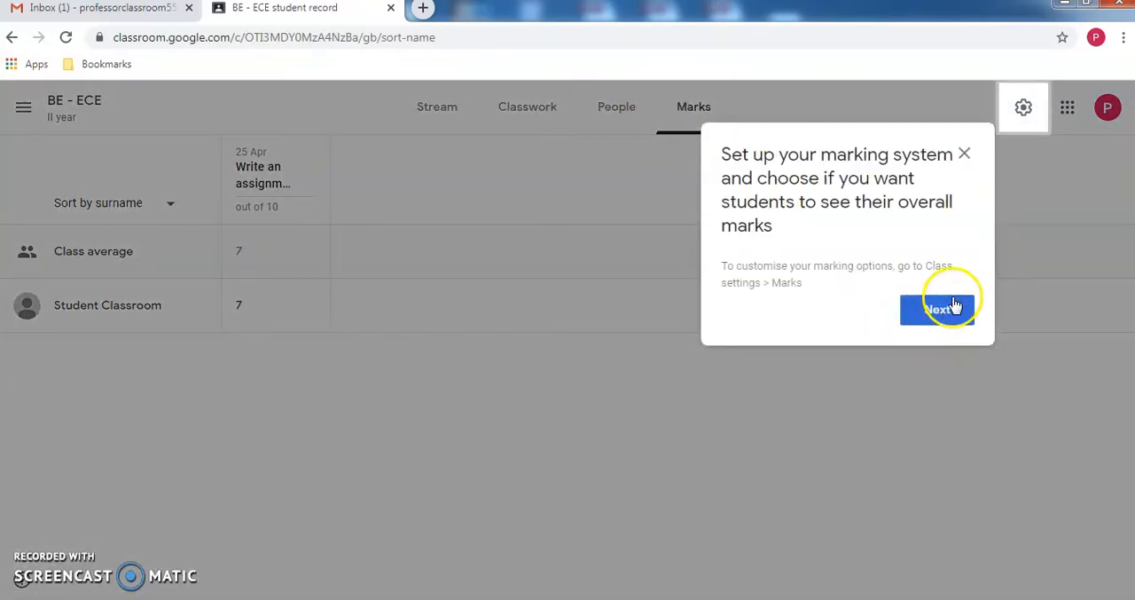
left_click(964, 153)
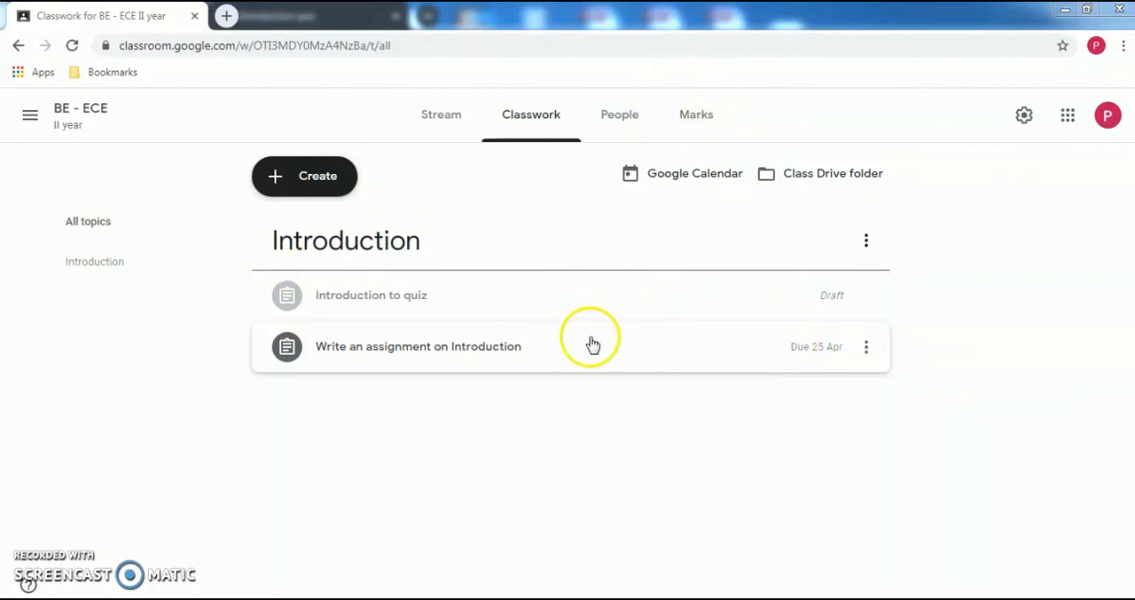
- Open the draft assignment "Introduction to quiz" for editing and set its points to 10
left_click(526, 305)
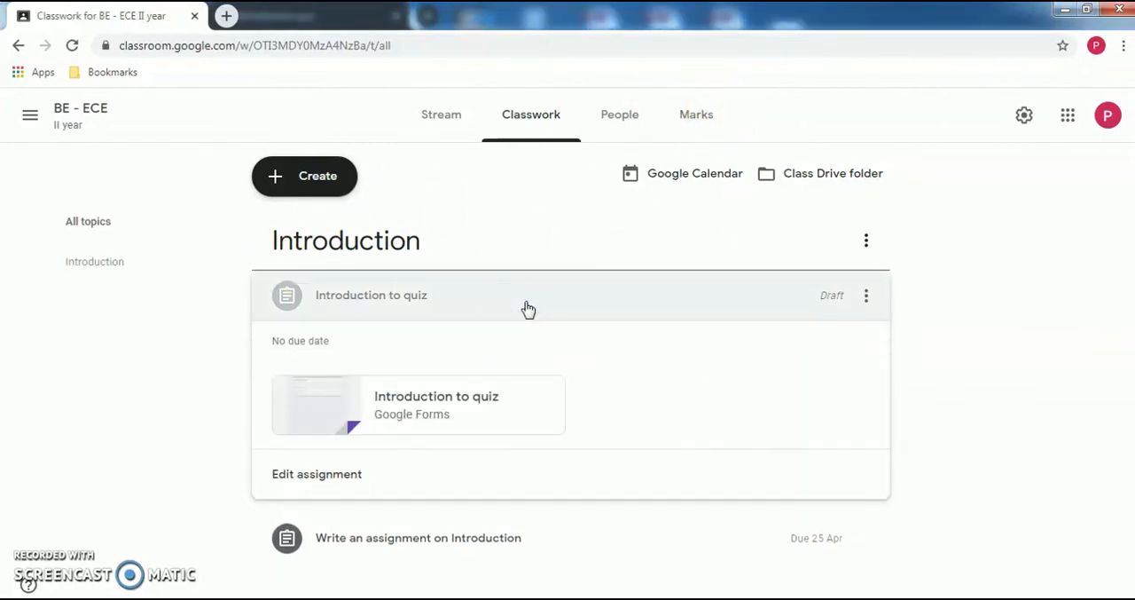
left_click(343, 477)
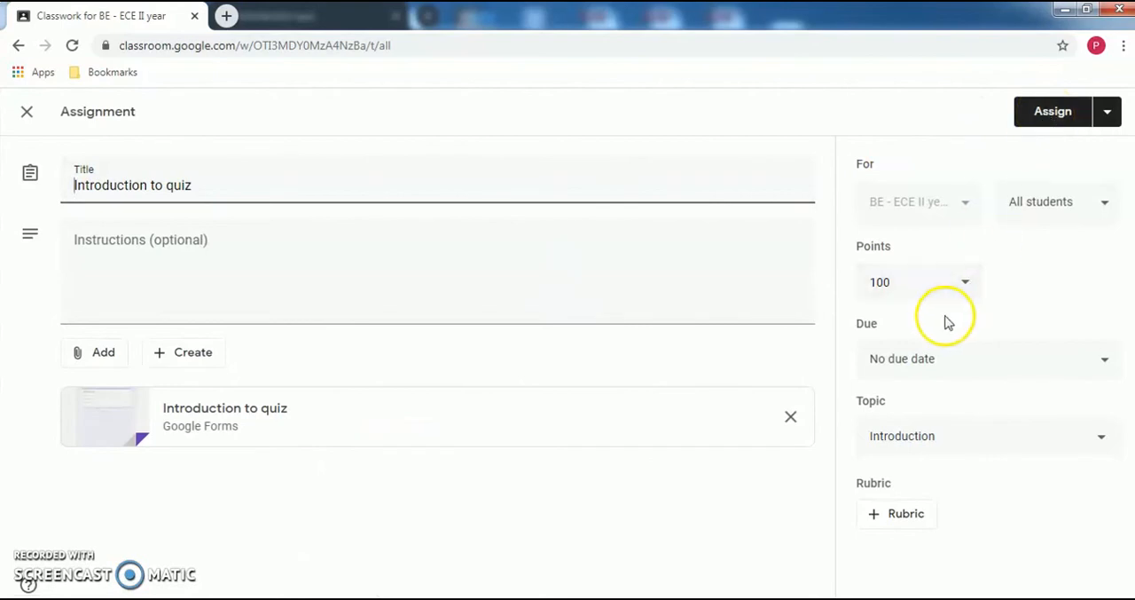
left_click(915, 284)
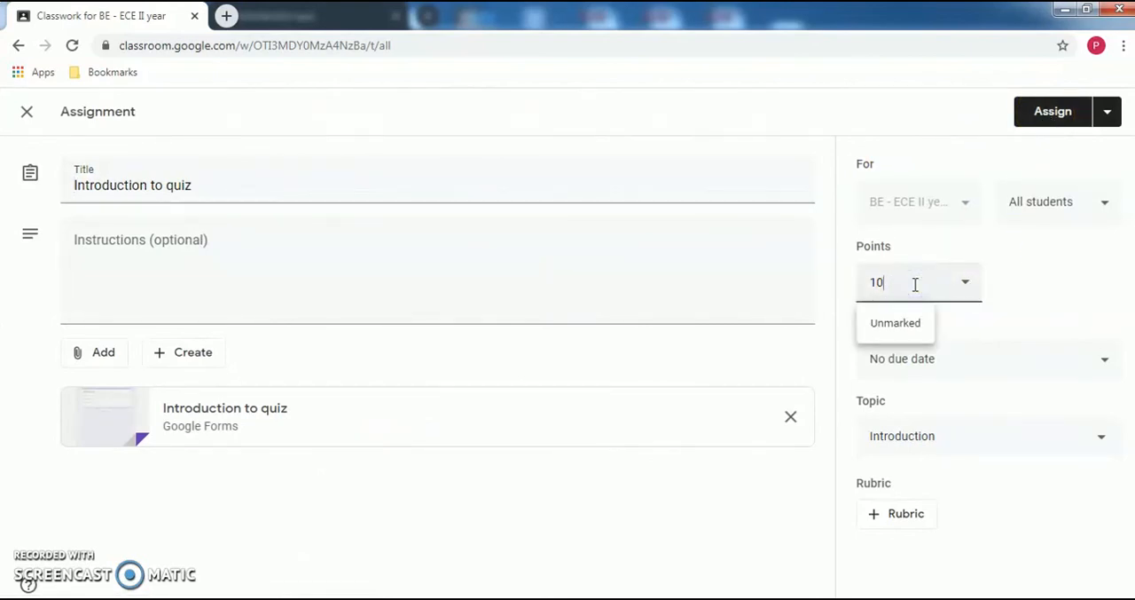
left_click(1104, 292)
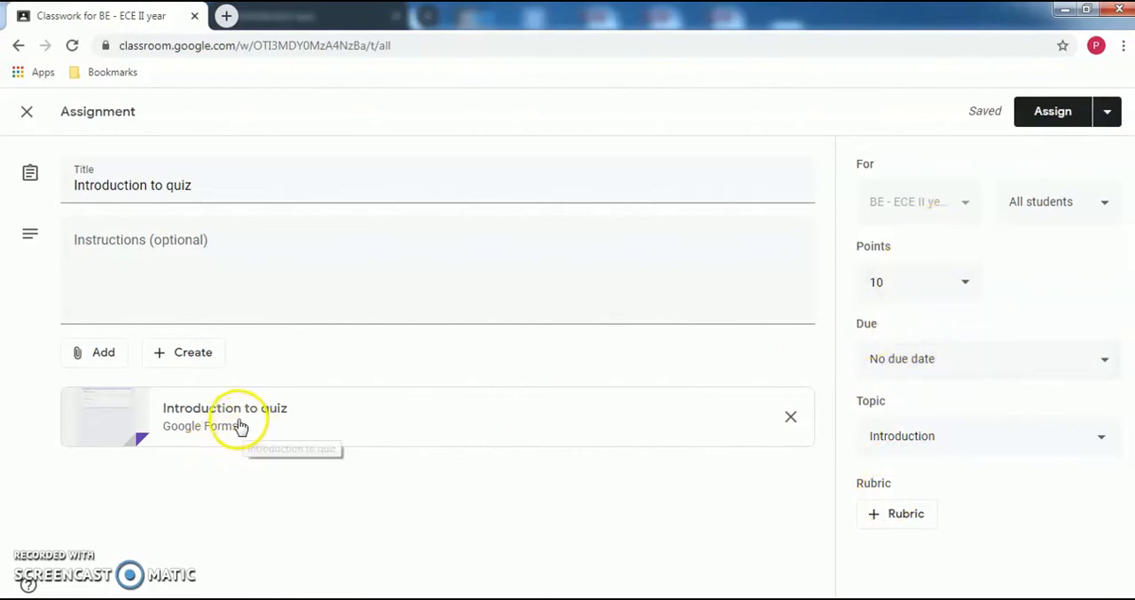
- Open the attached "Introduction to quiz" form and switch from its response view to editing, discarding the sample answer
left_click(237, 409)
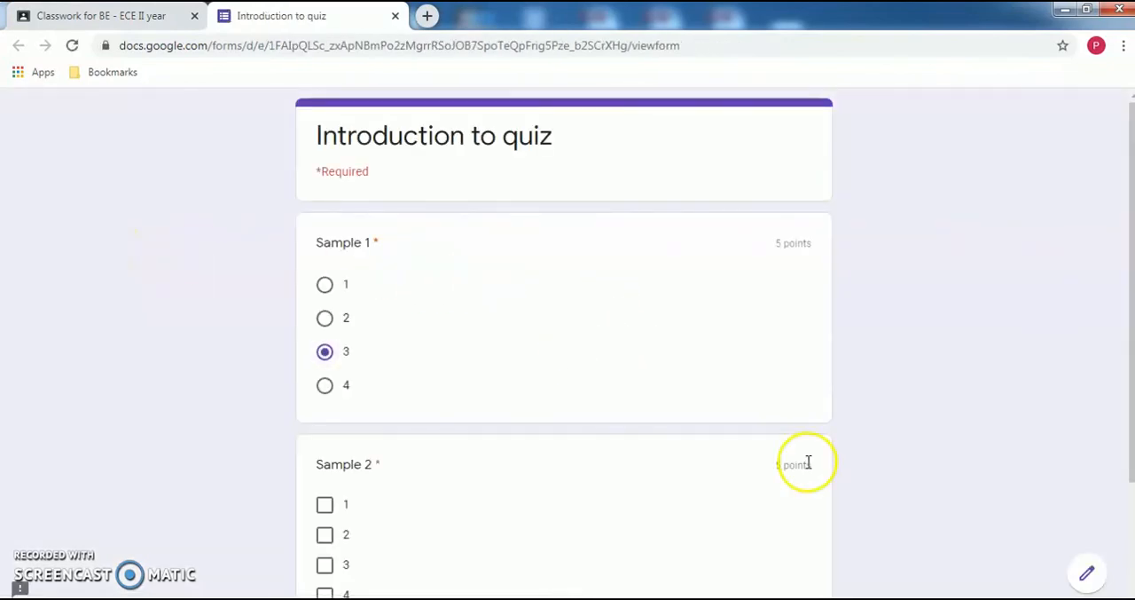
left_click(1084, 572)
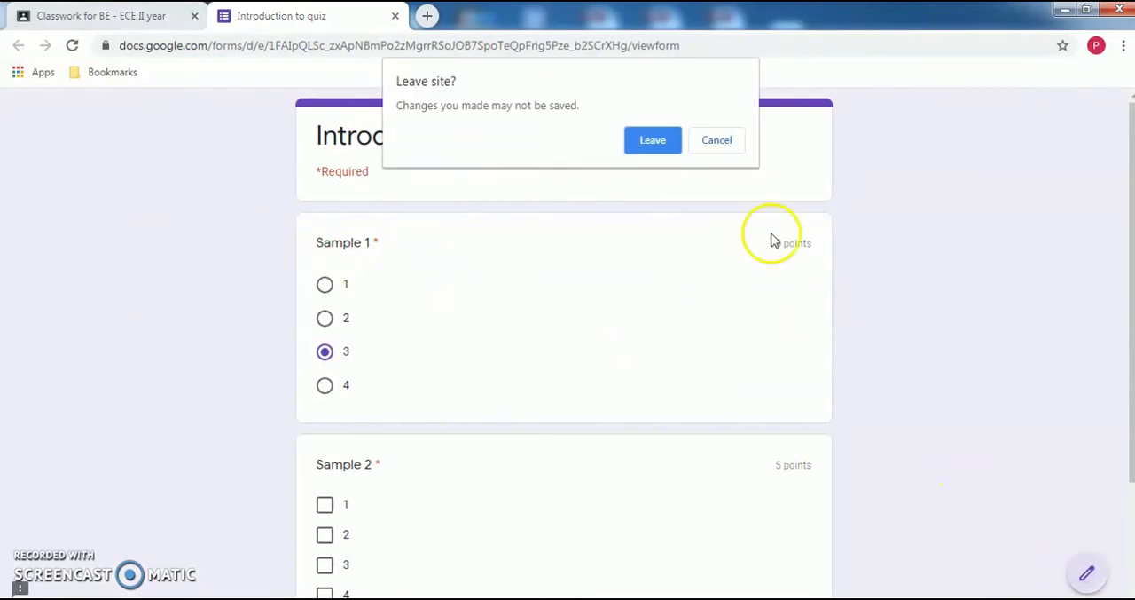
left_click(656, 142)
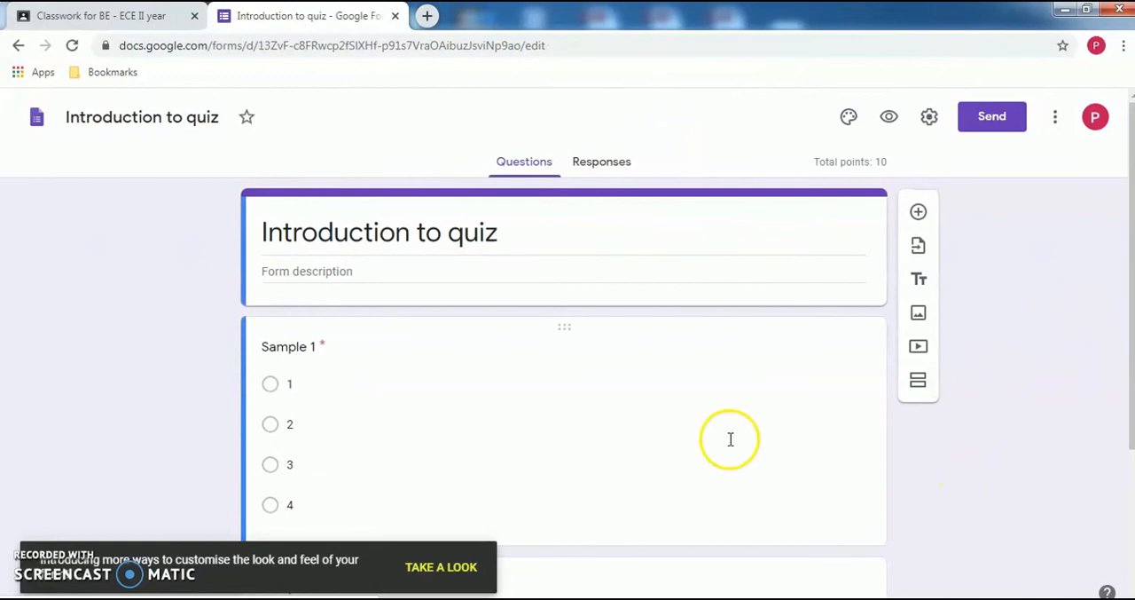
- Check the answer keys and points of the Sample 1 and Sample 2 questions in the quiz form
left_click(653, 525)
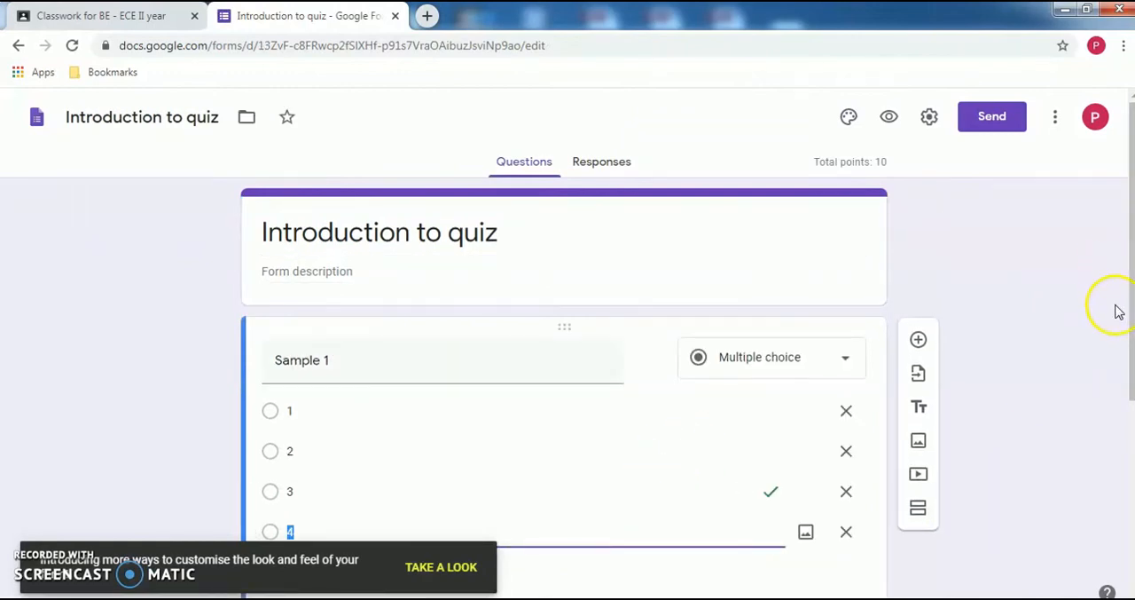
left_click_drag(1132, 321, 1132, 393)
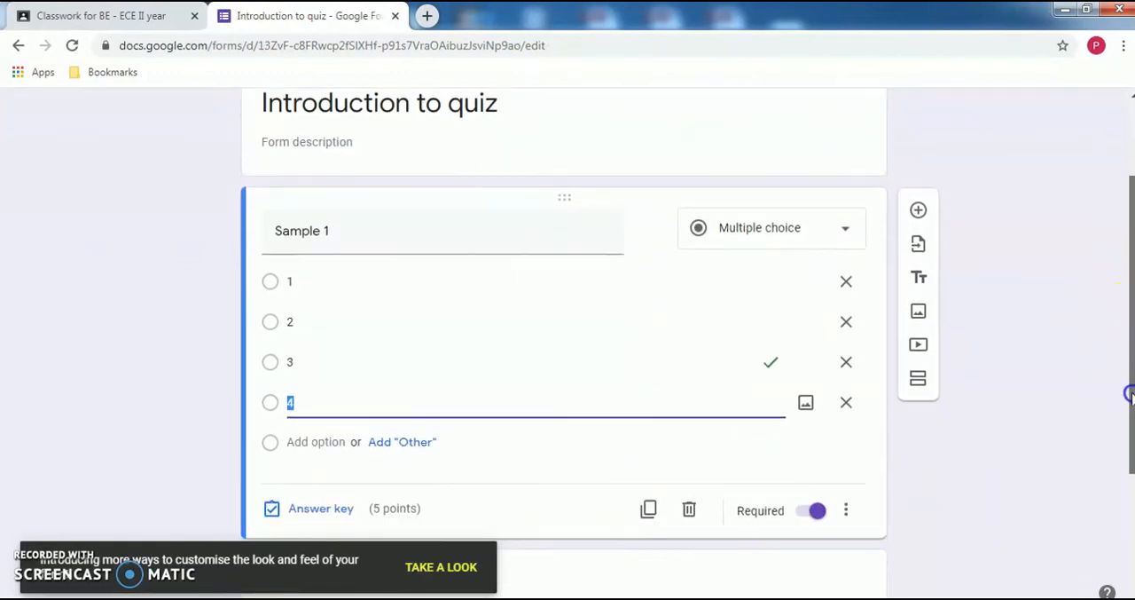
left_click(321, 508)
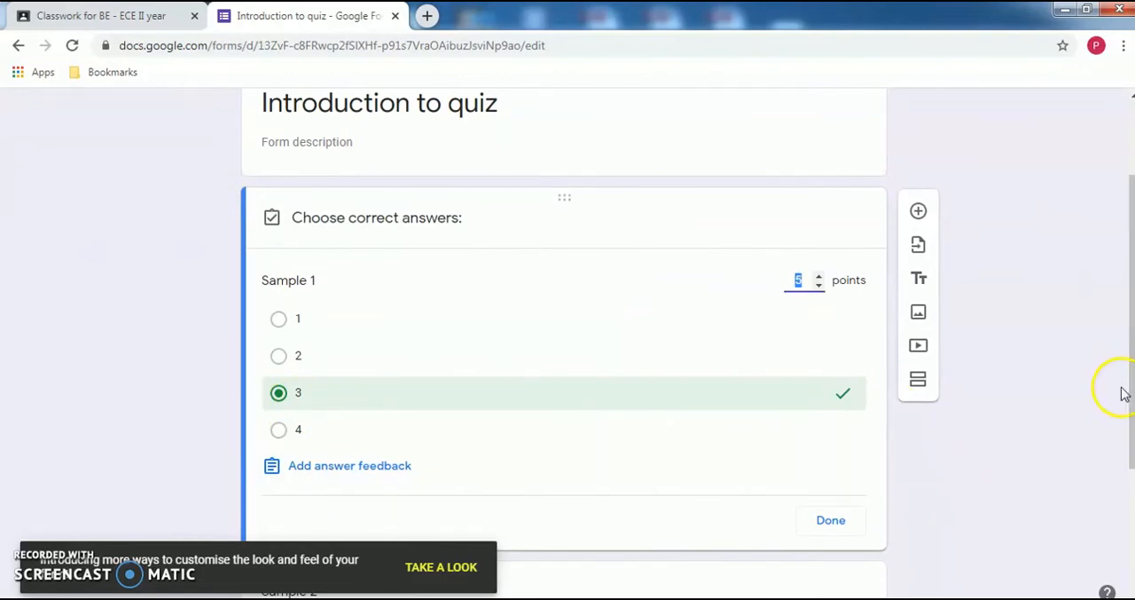
left_click_drag(1129, 399, 1128, 530)
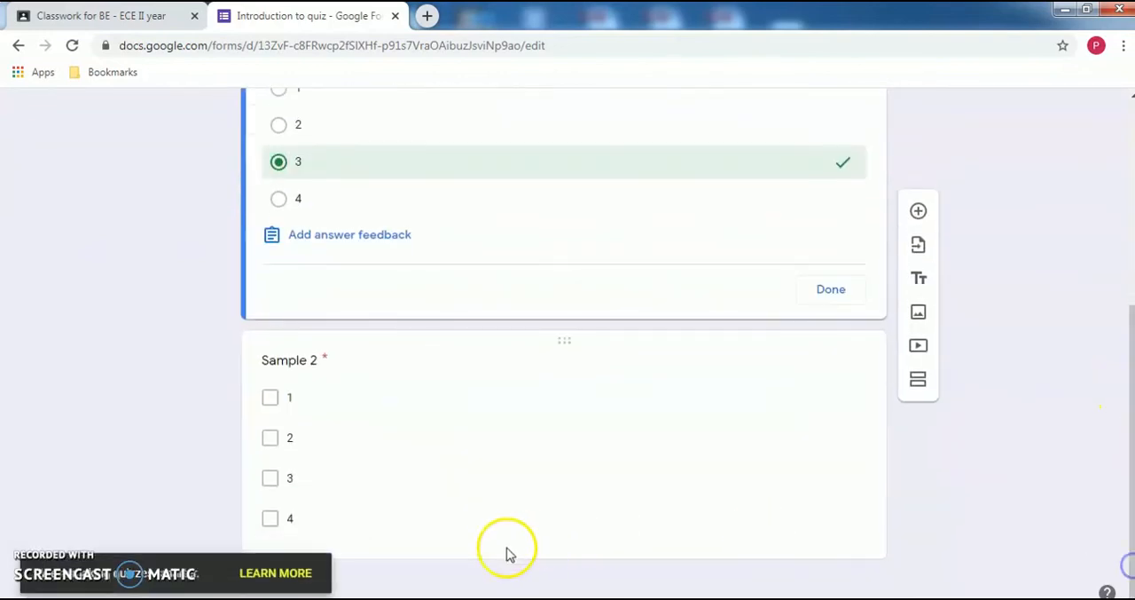
left_click(476, 549)
left_click(323, 530)
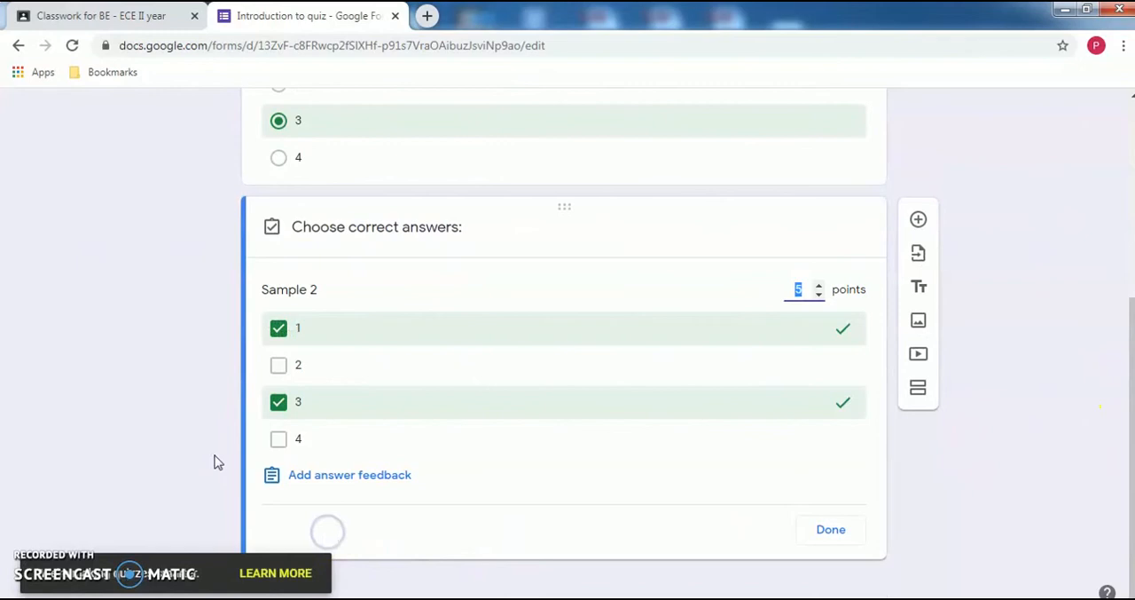
- Close the quiz form and assign "Introduction to quiz" to all students, confirming the assignment
left_click(395, 15)
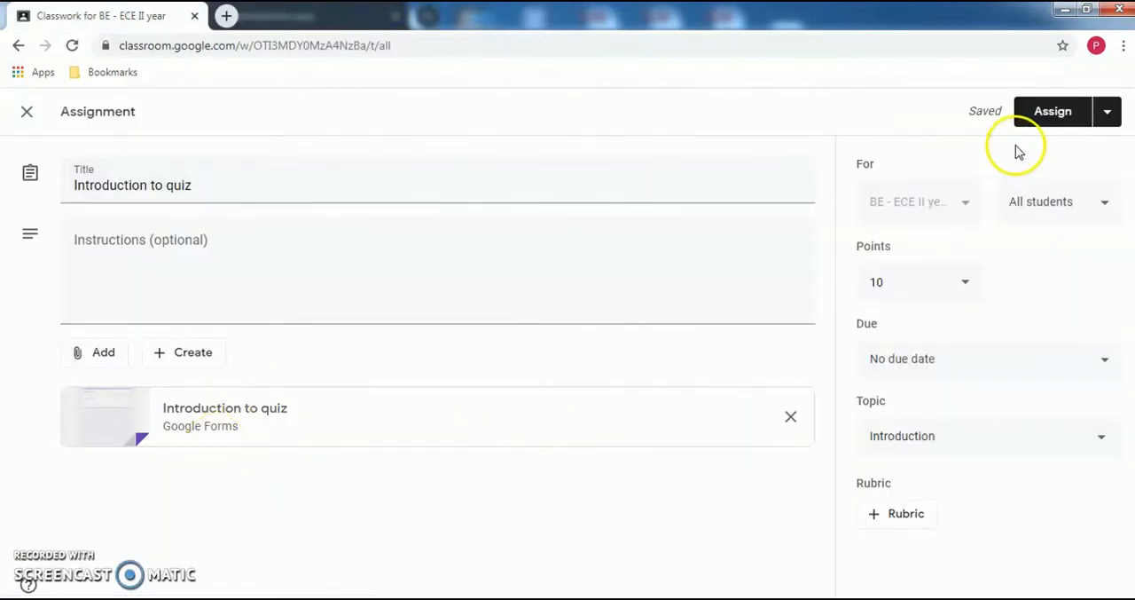
left_click(1056, 115)
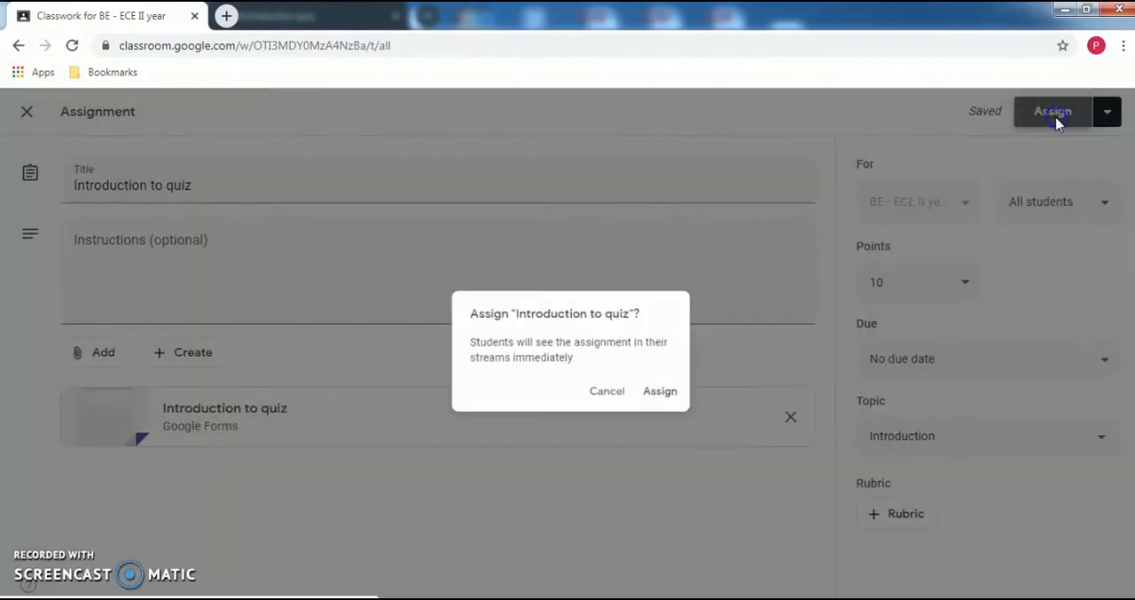
left_click(668, 396)
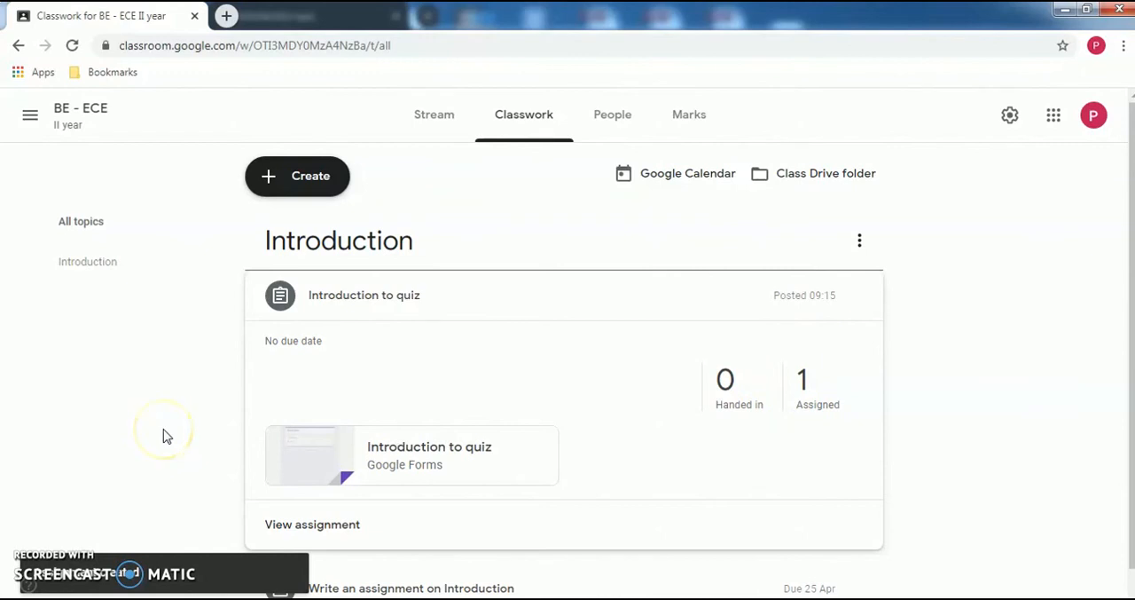
- Check the student's class Stream and Classwork pages for the newly assigned quiz, and return to the teacher's browser window
key("alt+Tab")
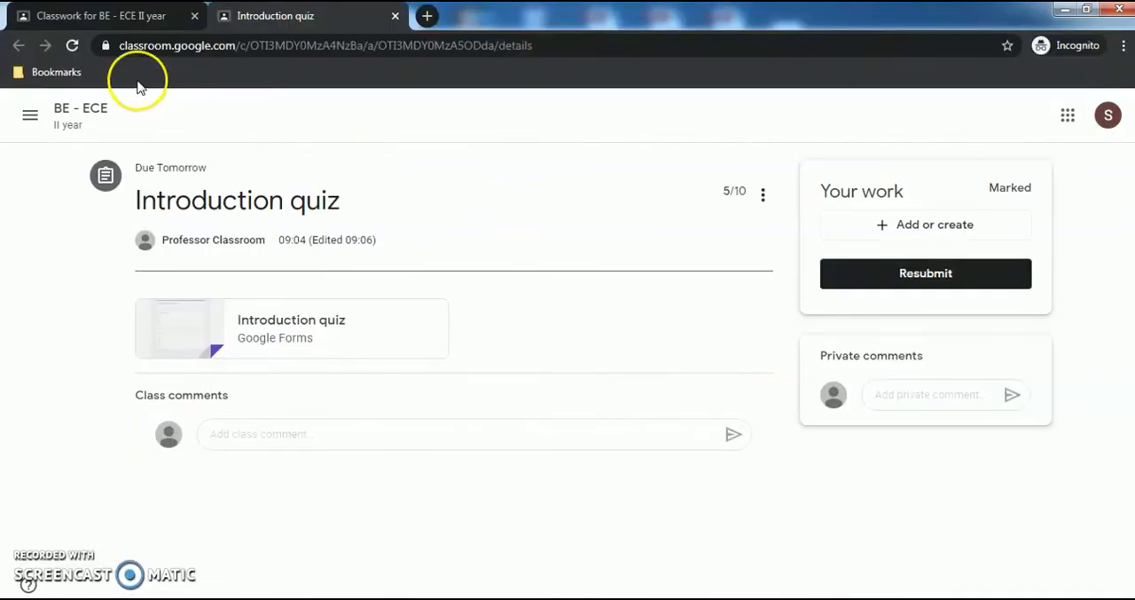
left_click(78, 111)
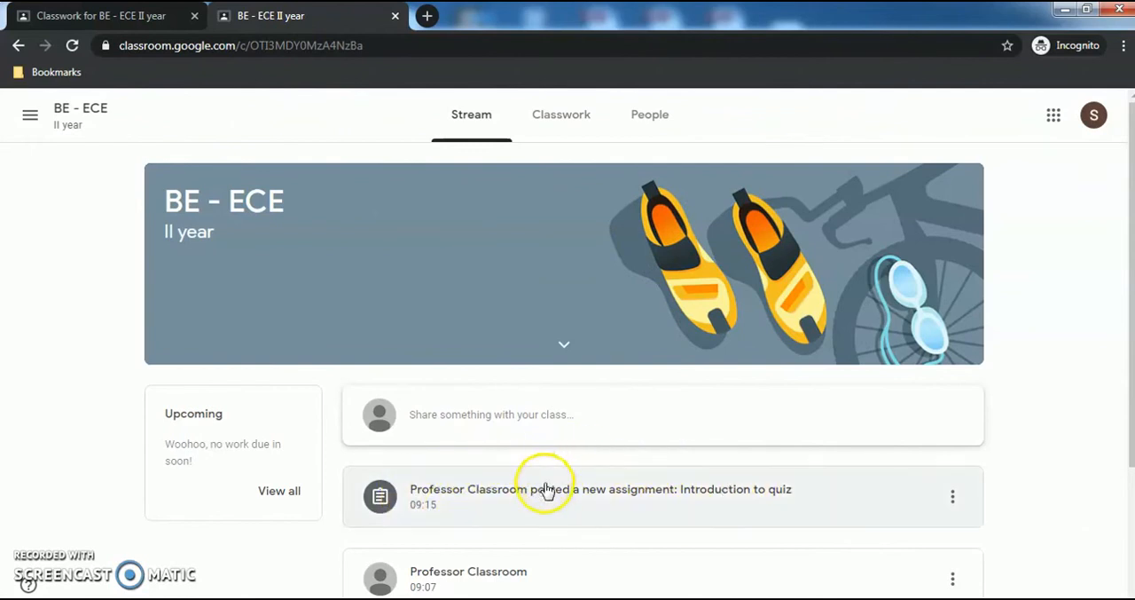
left_click(563, 107)
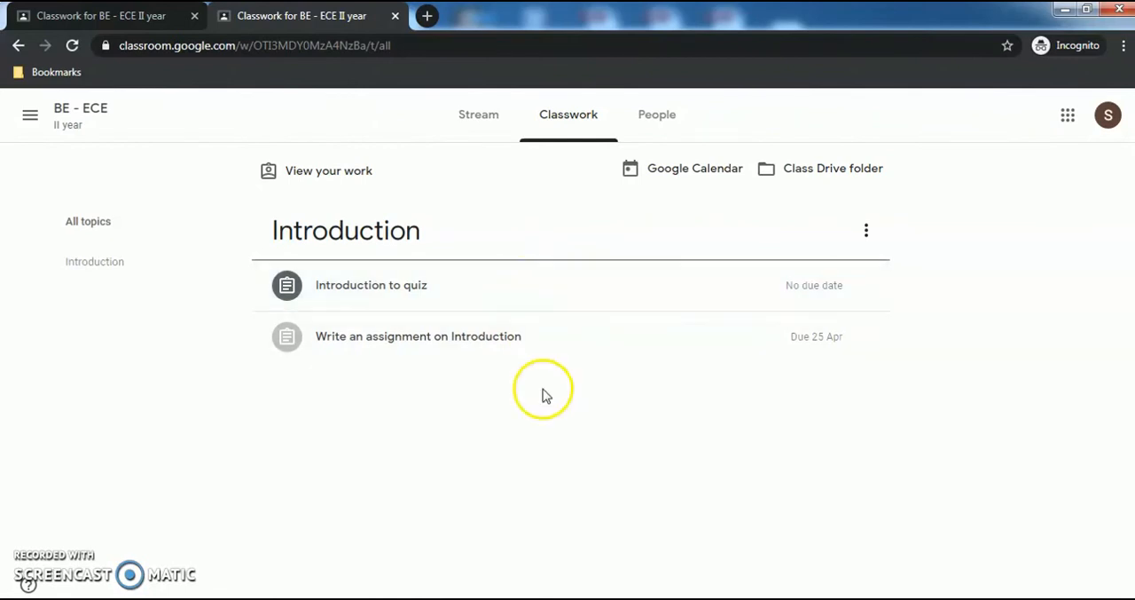
left_click(454, 116)
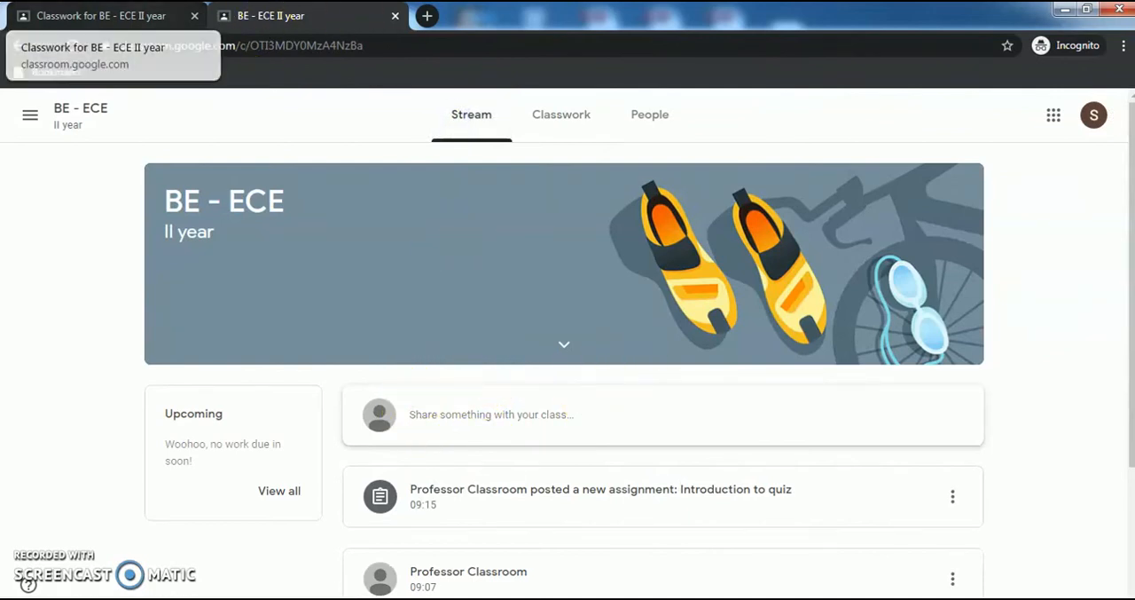
key("alt+Tab")
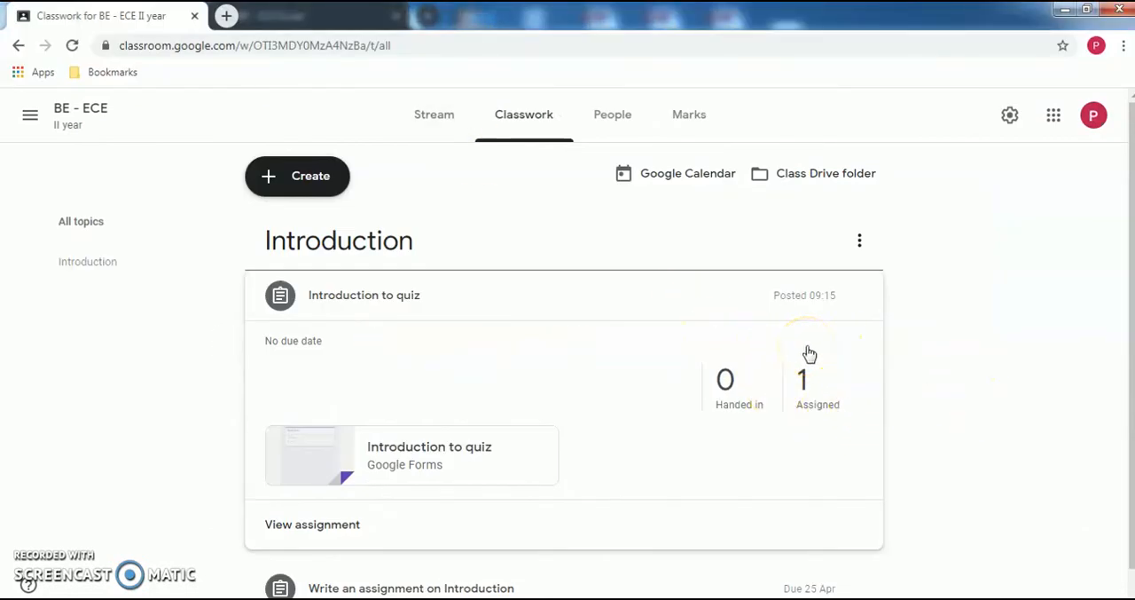
- Check the student work of "Introduction to quiz", then edit the assignment to be due 24 Apr 2020 and save it
left_click(307, 525)
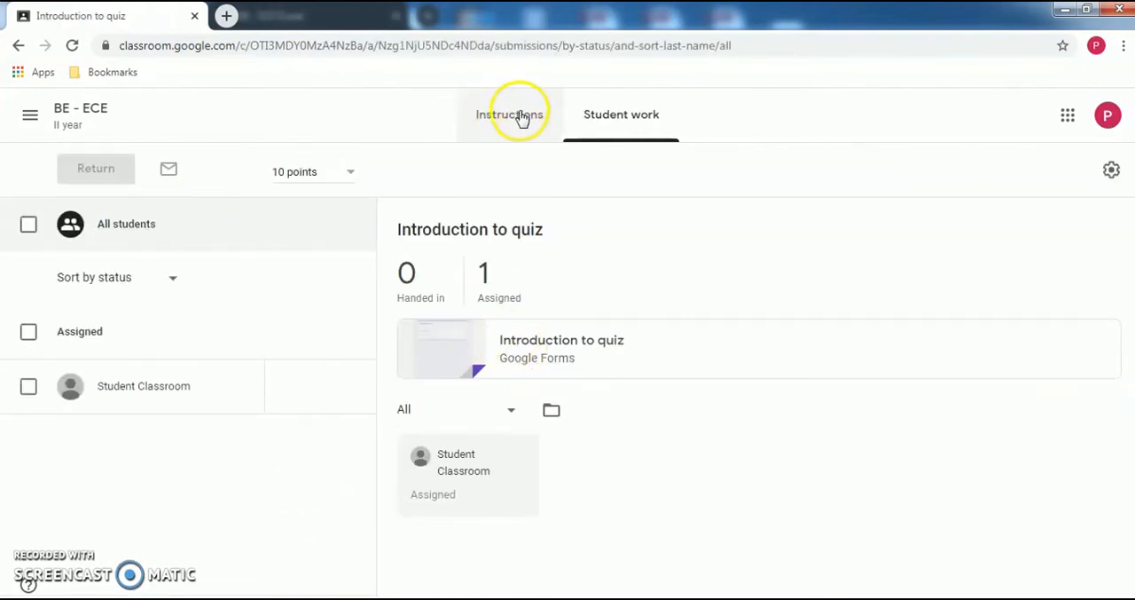
left_click(18, 46)
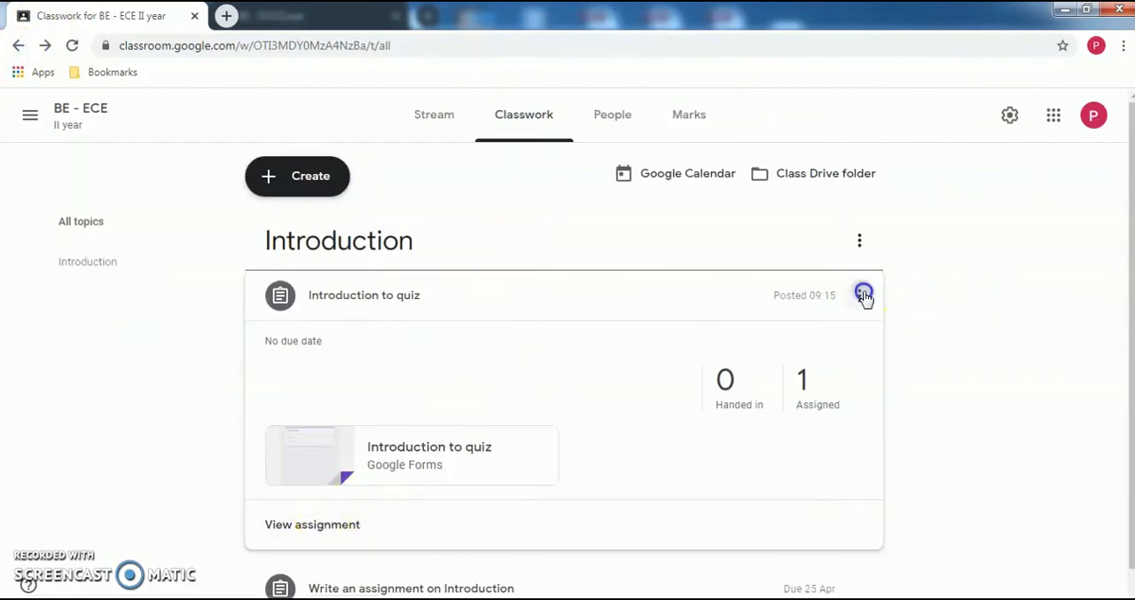
left_click(860, 295)
left_click(824, 335)
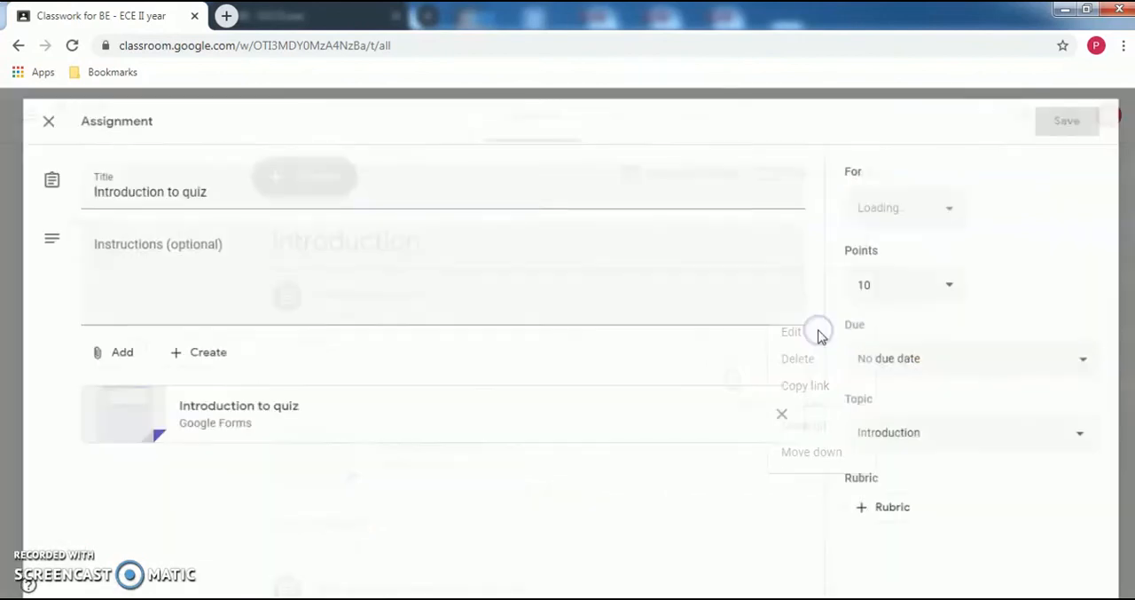
left_click(884, 362)
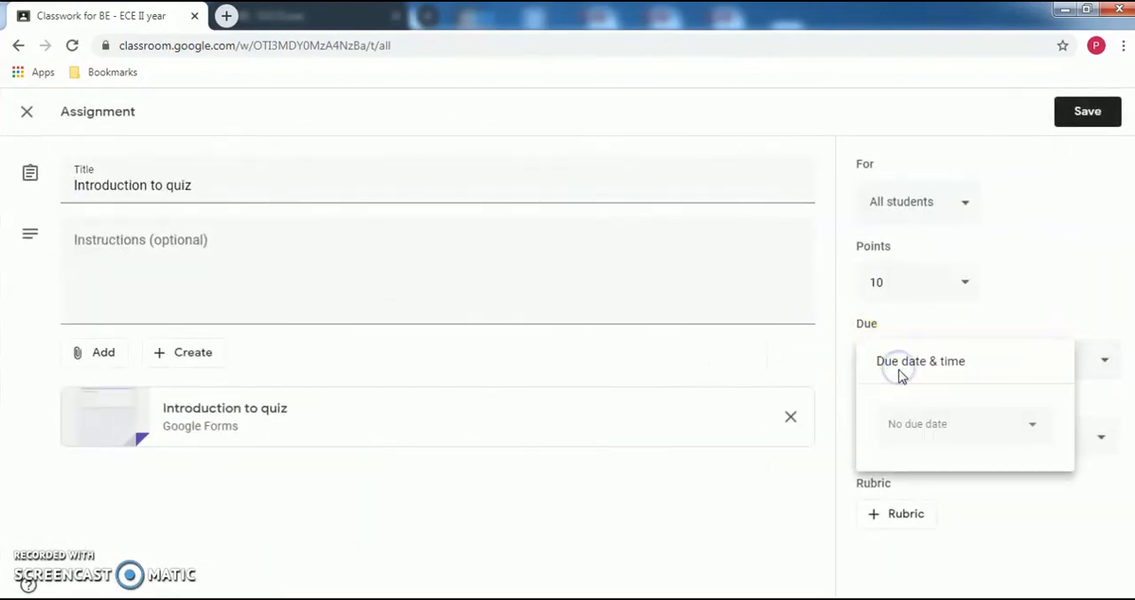
left_click(930, 425)
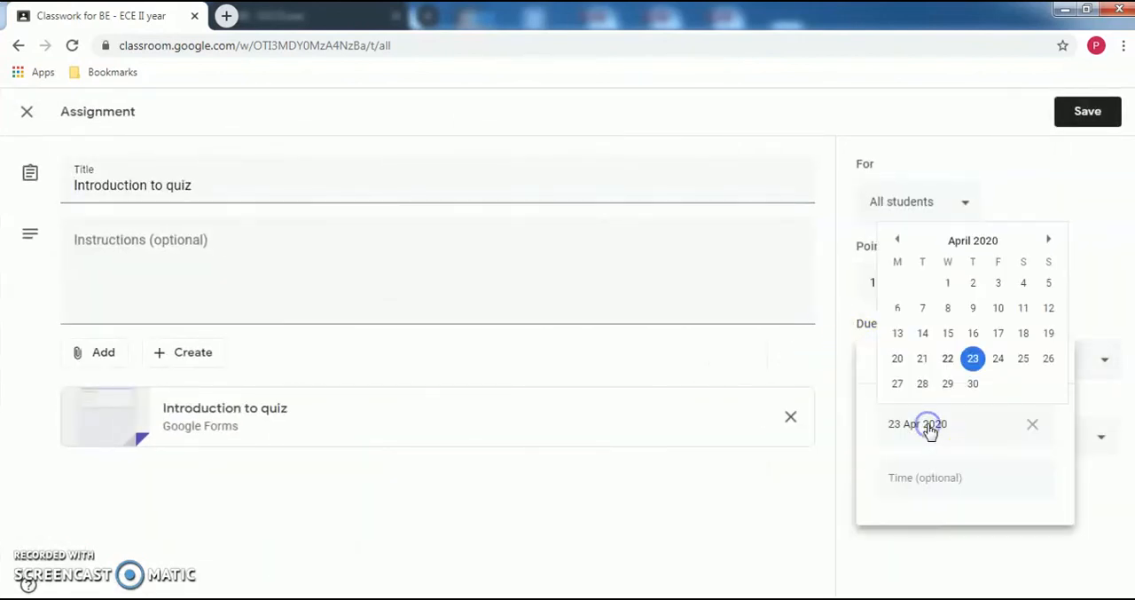
left_click(999, 357)
left_click(738, 550)
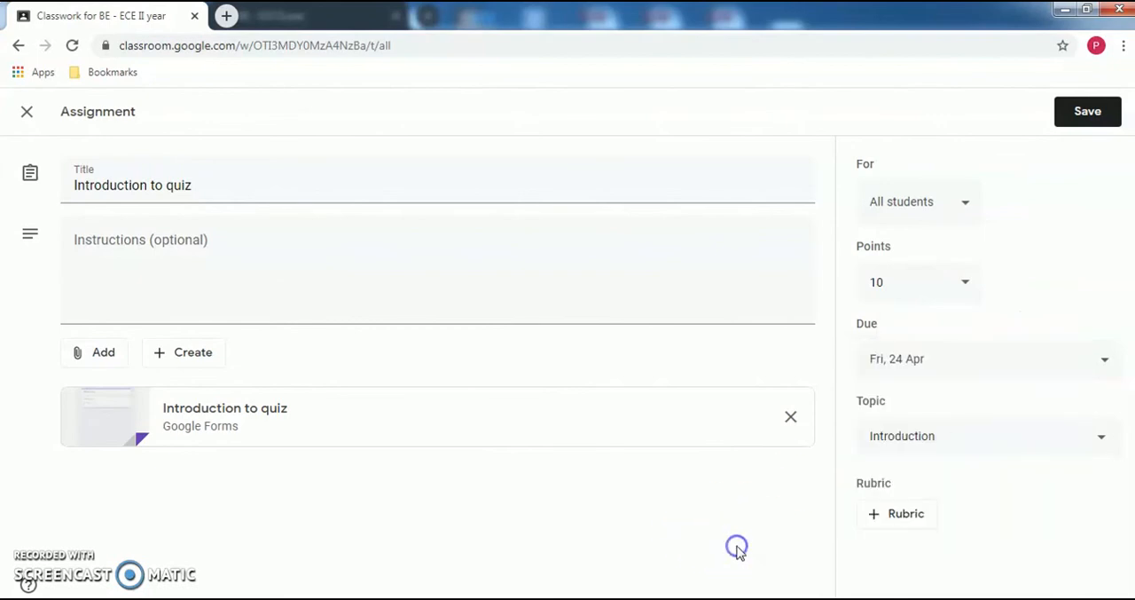
left_click(1090, 110)
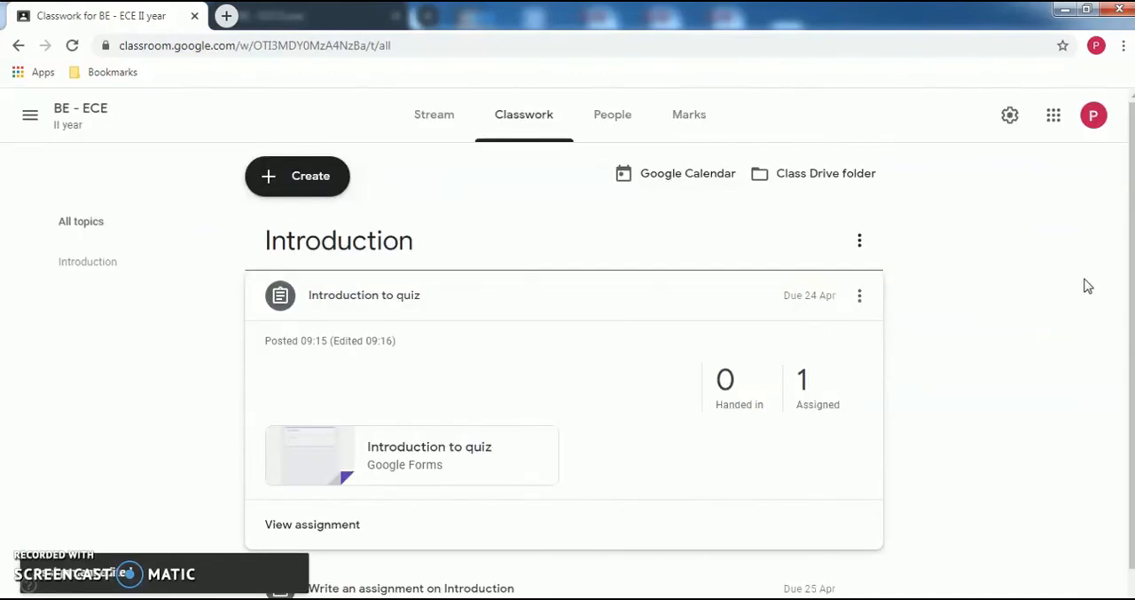
- Reuse the earlier Stream announcement "I have made a change in submission date. Last date is tommorrow" in a new post to all students
left_click(434, 124)
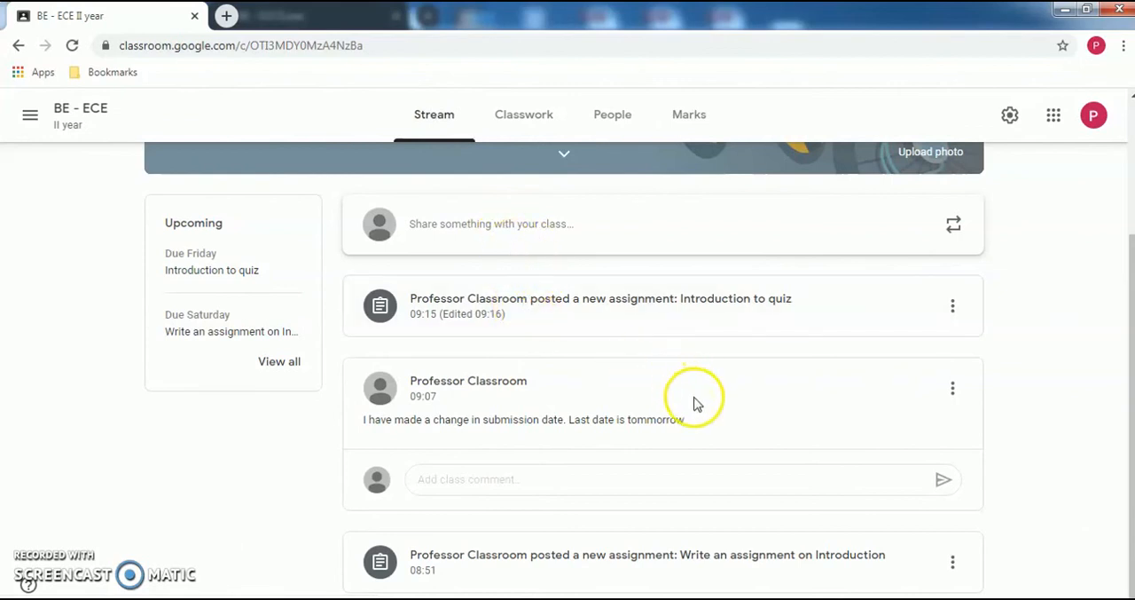
left_click_drag(690, 419, 362, 430)
key("ctrl+c")
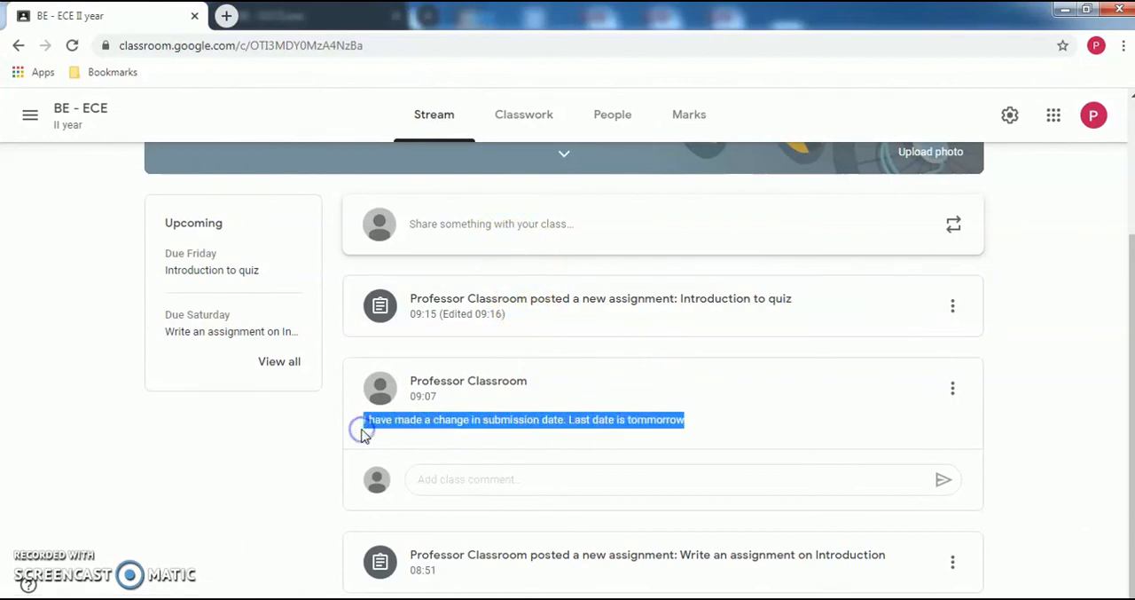
left_click(493, 231)
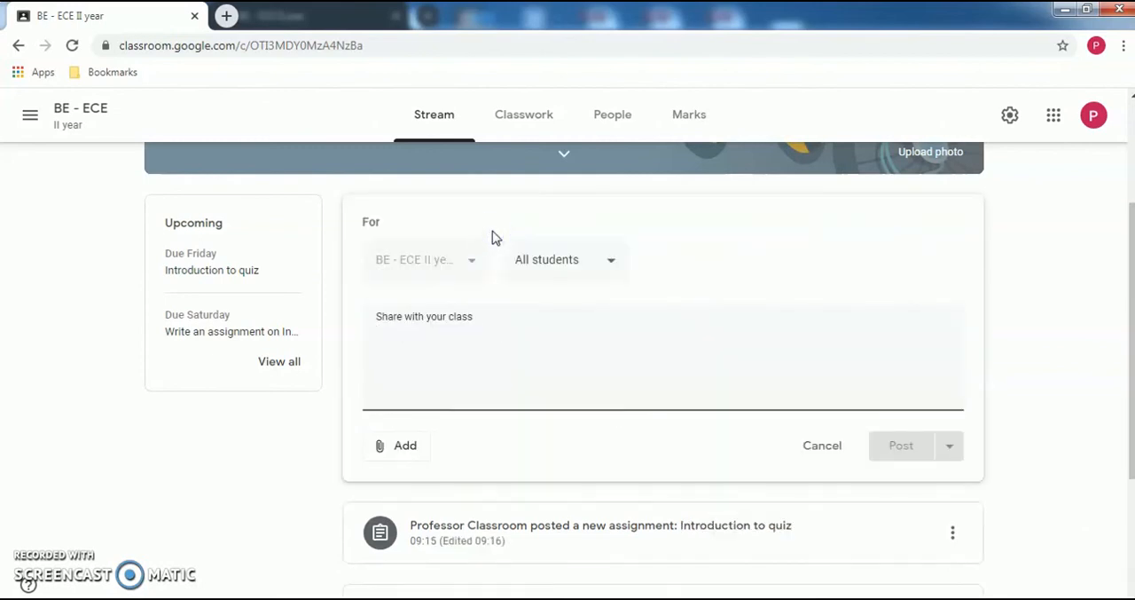
key("ctrl+v")
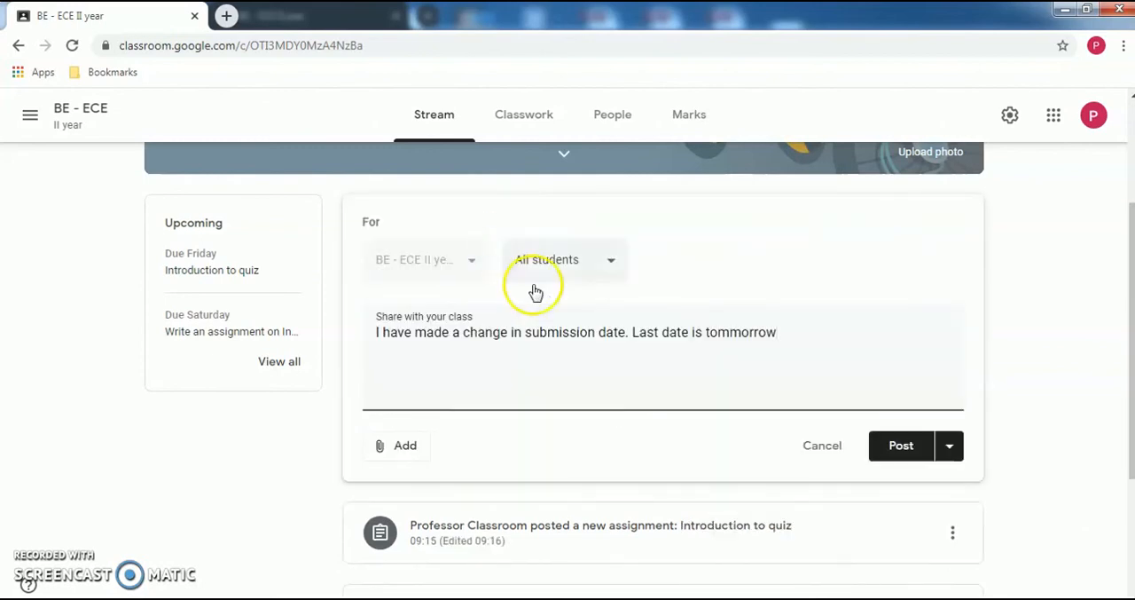
left_click(595, 260)
left_click(624, 359)
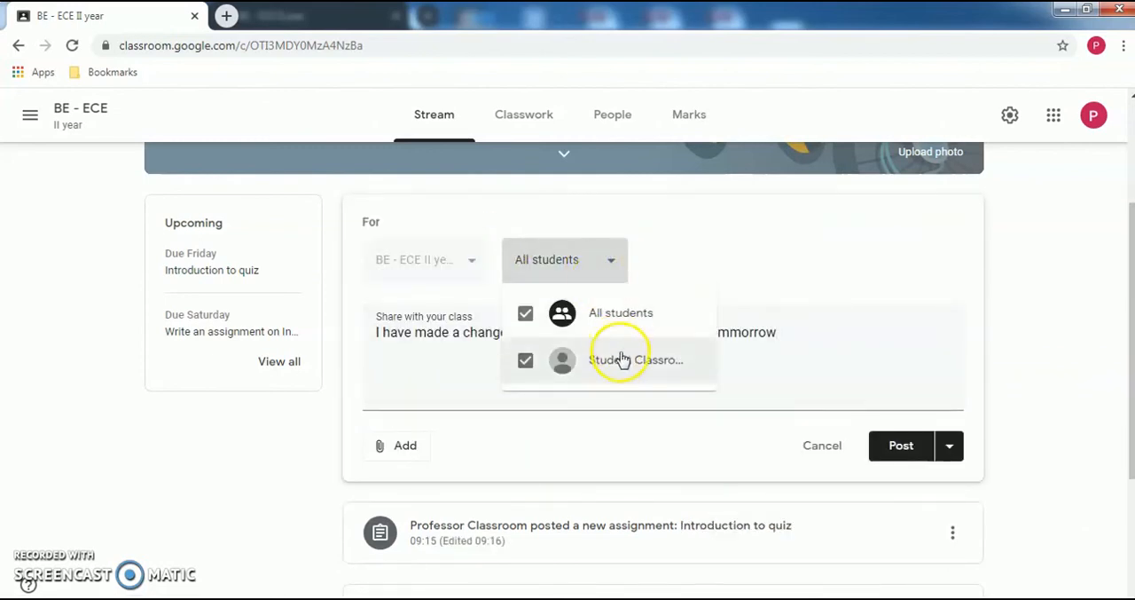
left_click(745, 247)
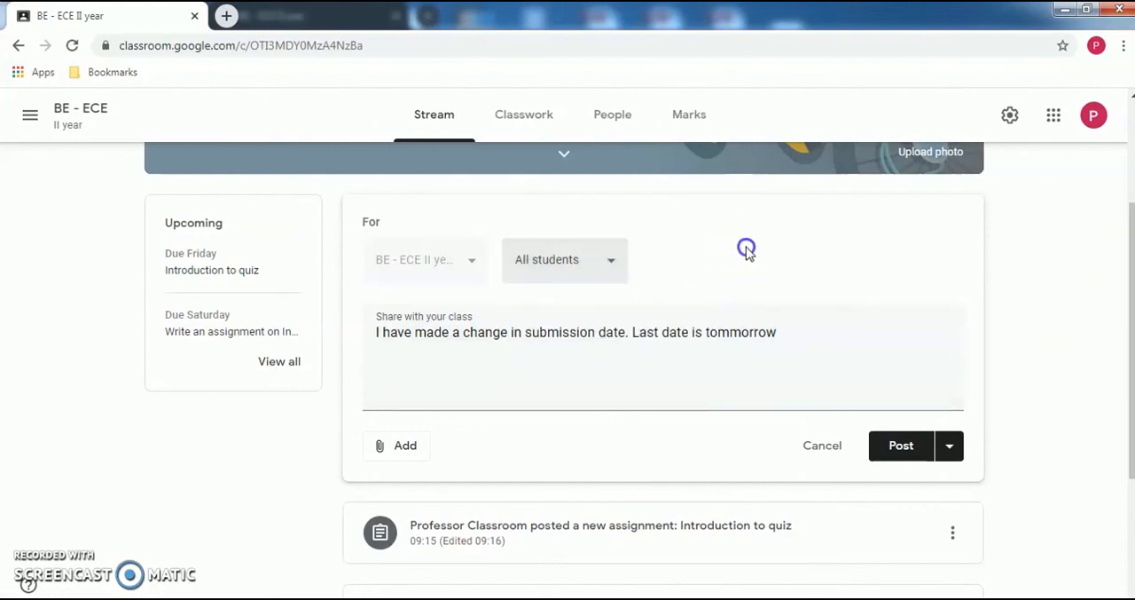
left_click(891, 448)
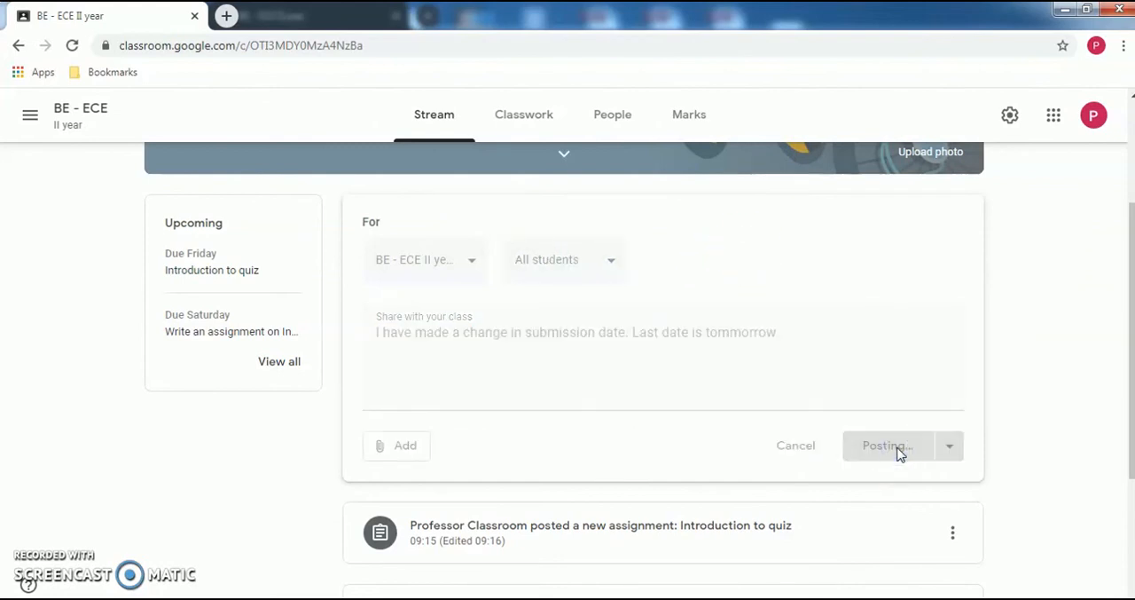
left_click(1064, 365)
- Switch to the student's browser window and reload the class Stream to check the new announcement
key("alt+Tab")
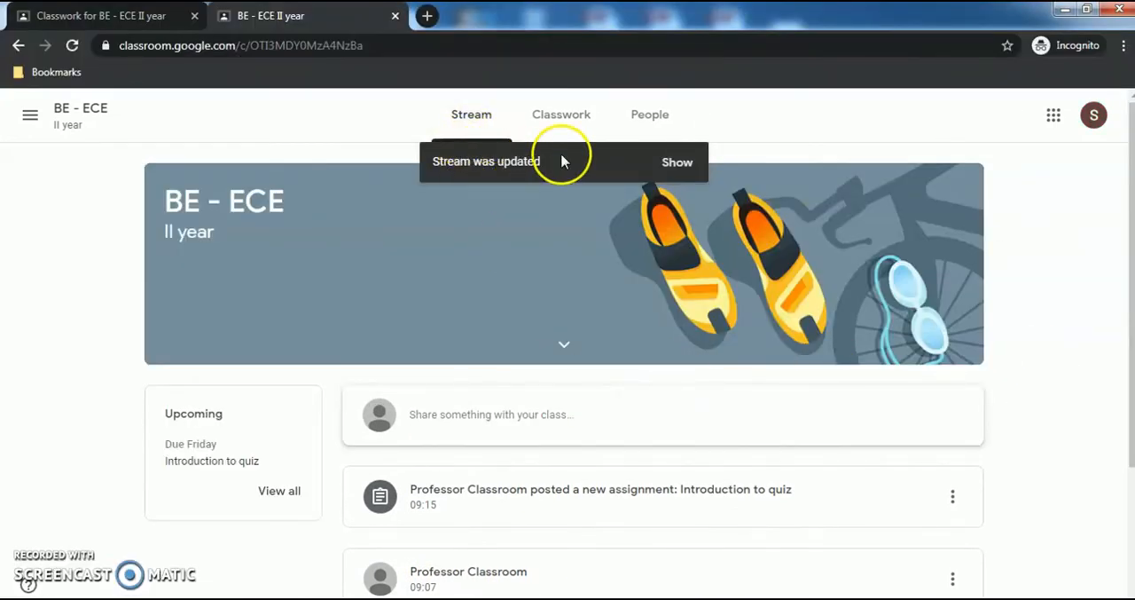
left_click(677, 163)
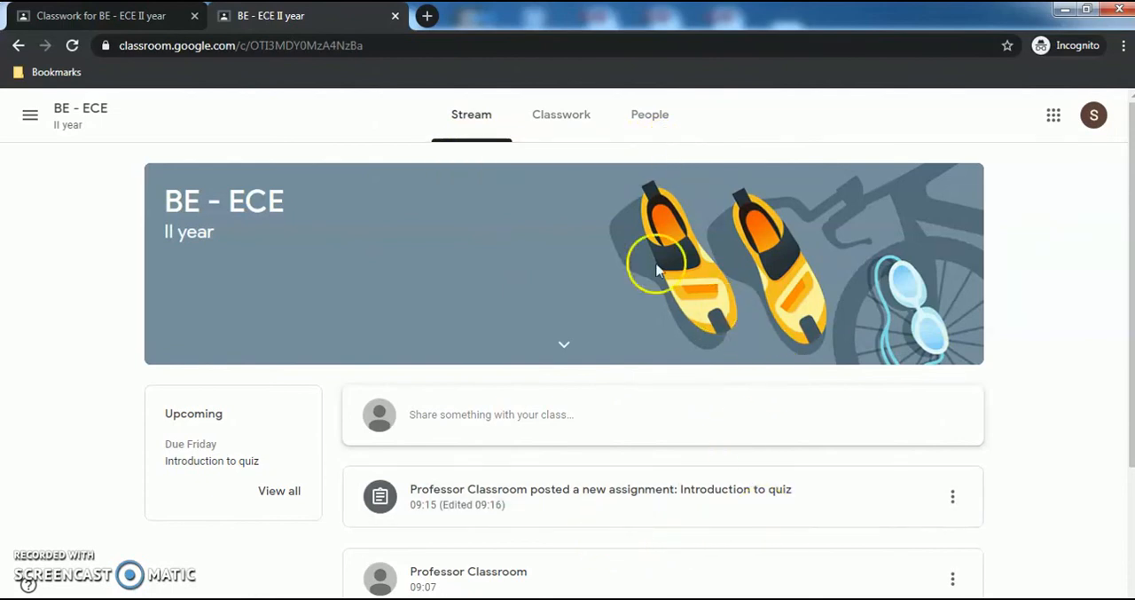
left_click(458, 51)
key("Return")
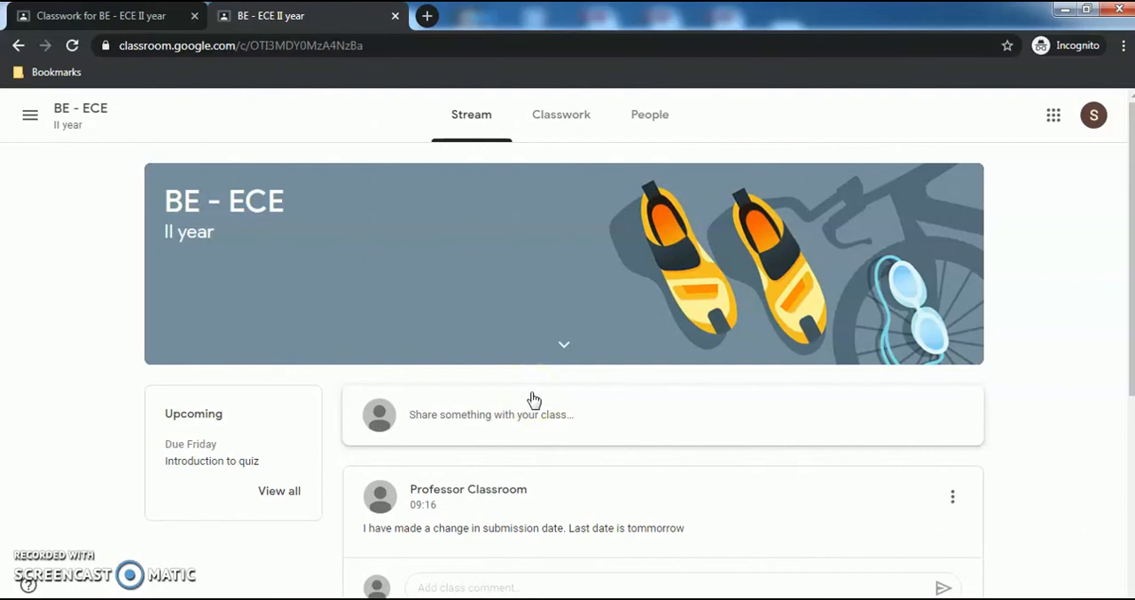
left_click(499, 494)
- Open the attached "Introduction to quiz" form from the student's Classwork, answer Sample 1 with 2 and Sample 2 with 1 and 3, and submit it
left_click(547, 118)
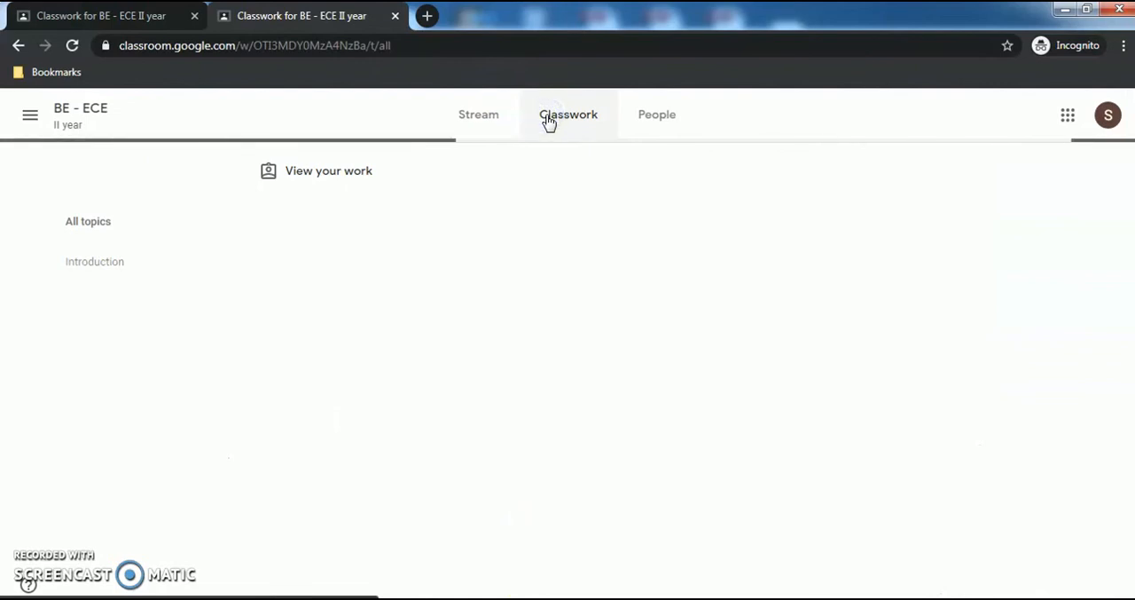
left_click(460, 309)
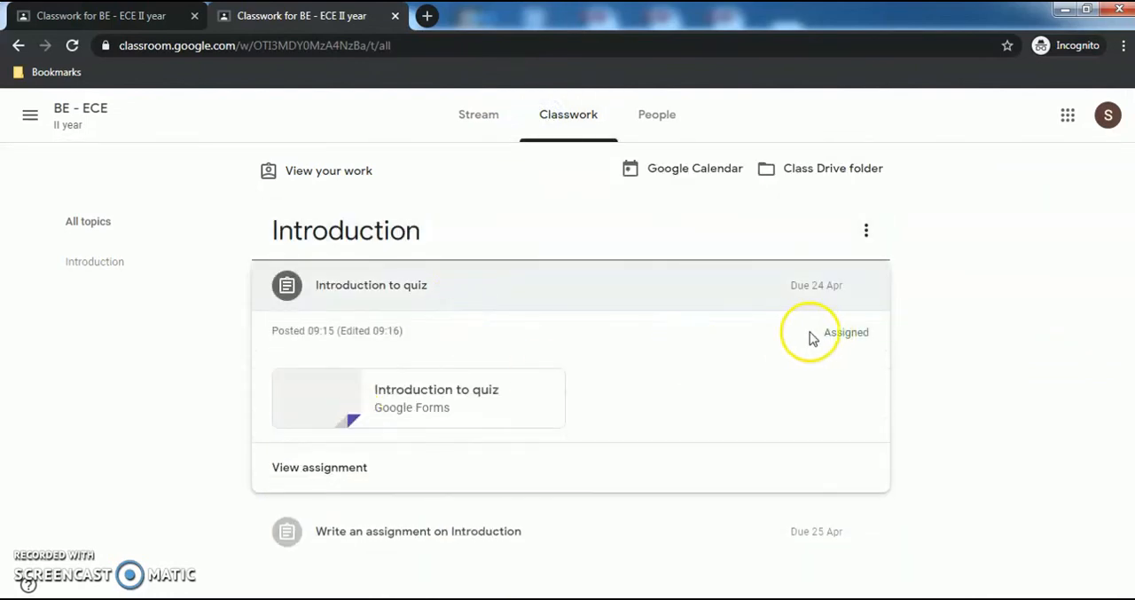
left_click(407, 396)
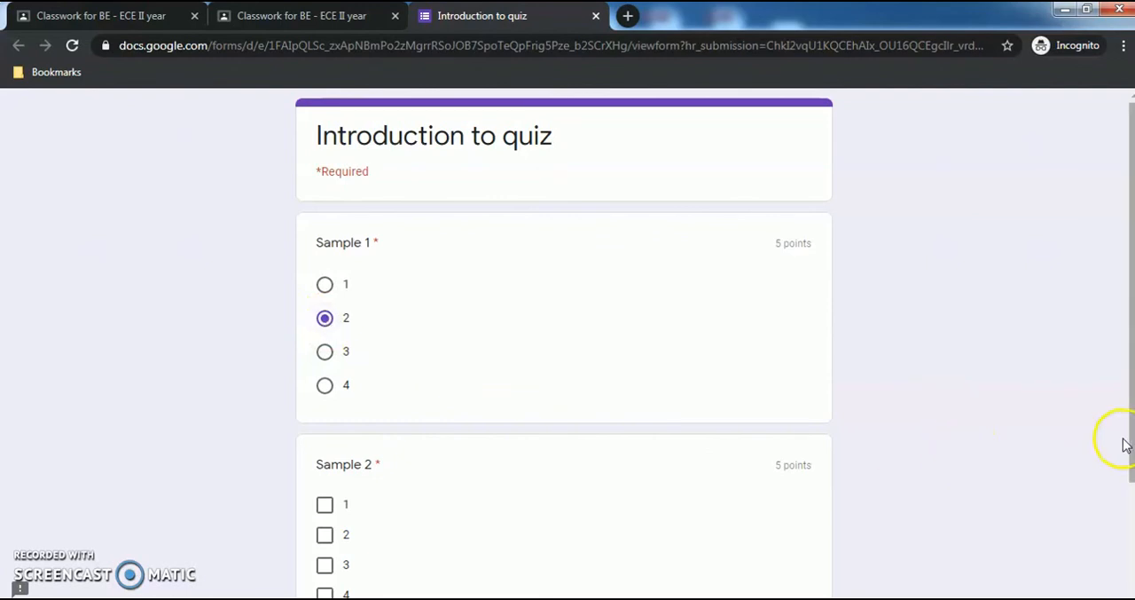
left_click_drag(1131, 452, 1125, 530)
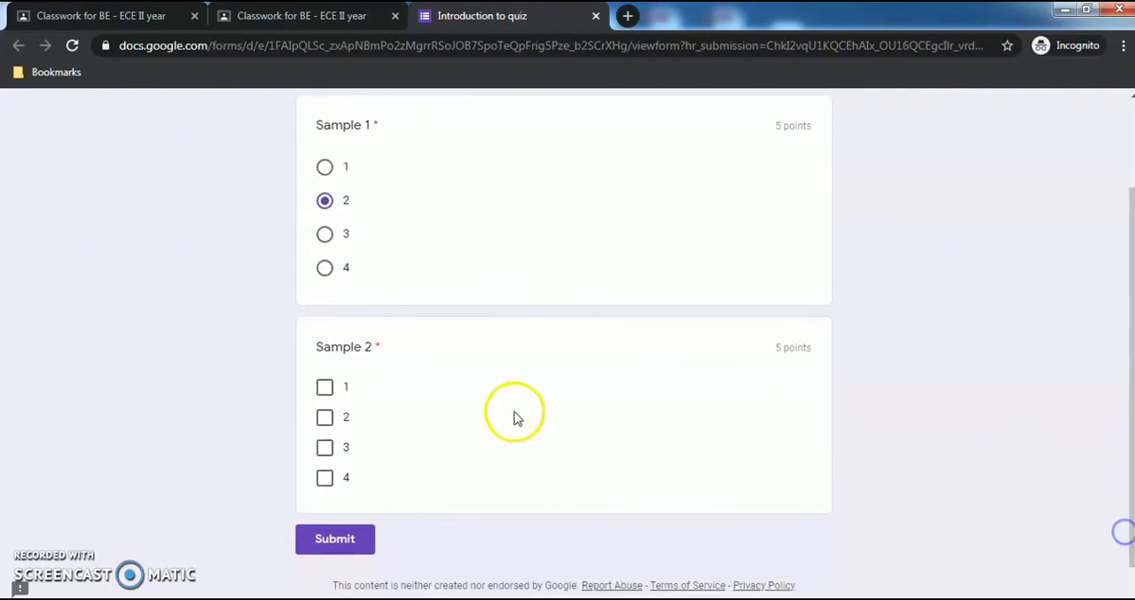
left_click(325, 388)
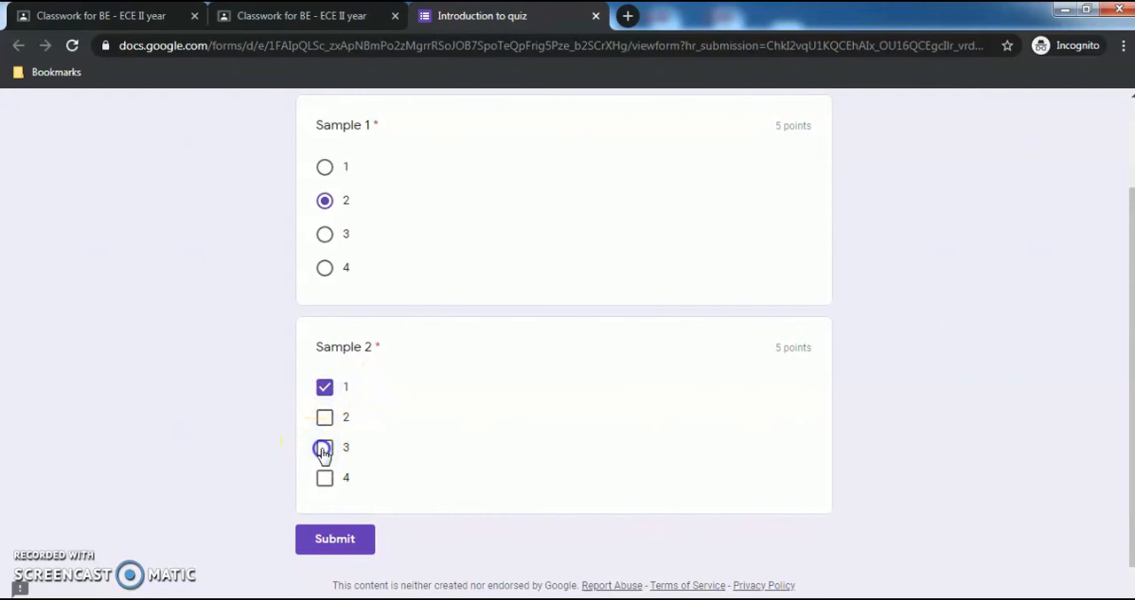
left_click(350, 537)
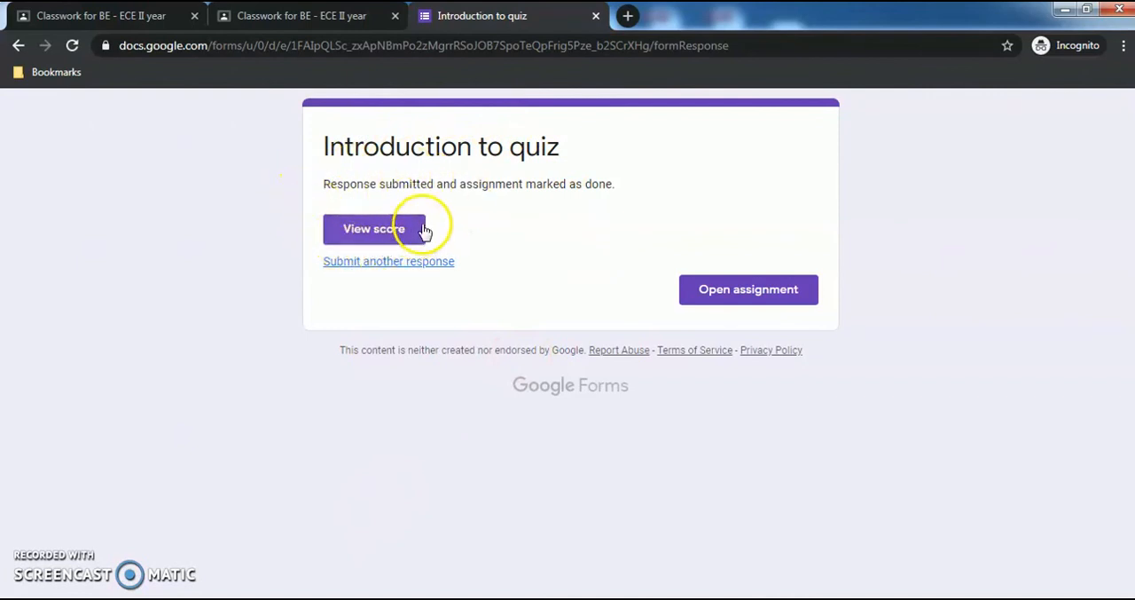
- Review the student's quiz score for both questions, close the score page and open the assignment
left_click(371, 233)
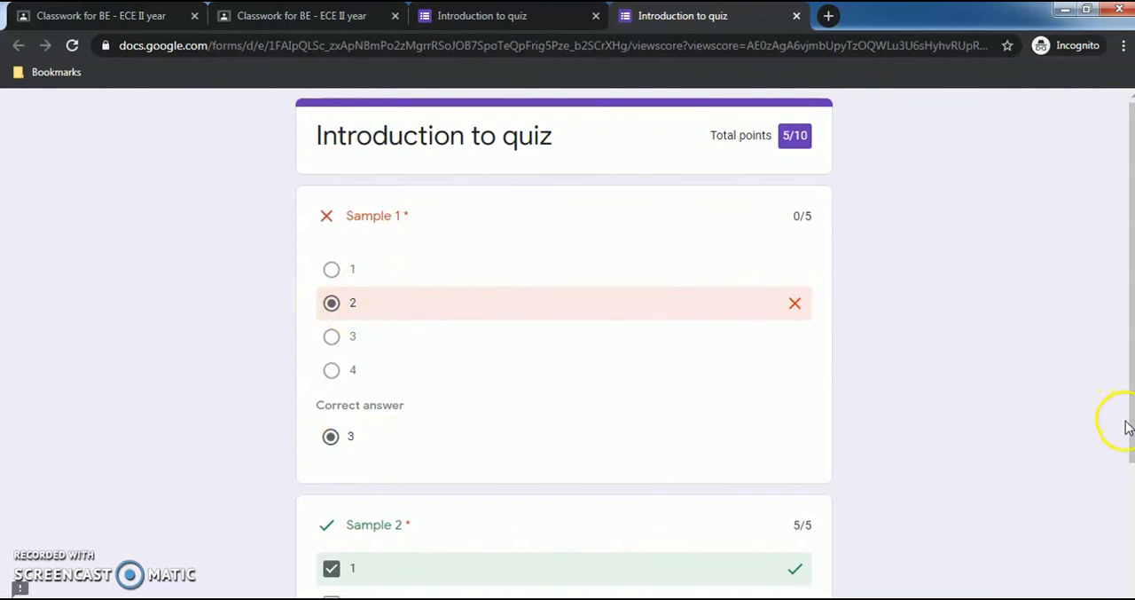
scroll(1116, 436, "down", 3)
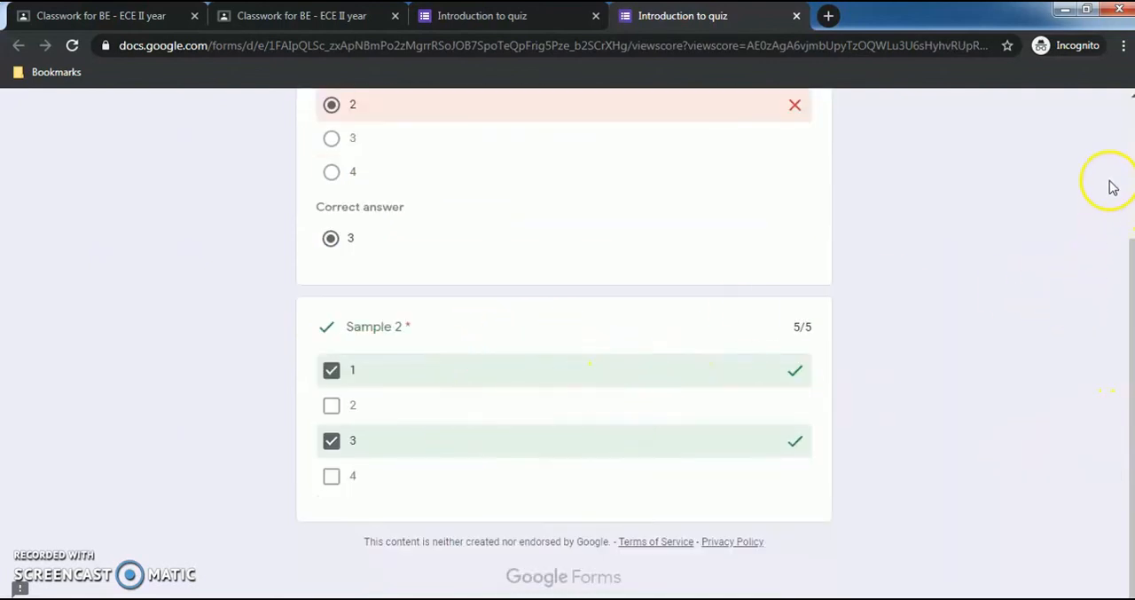
left_click(1129, 132)
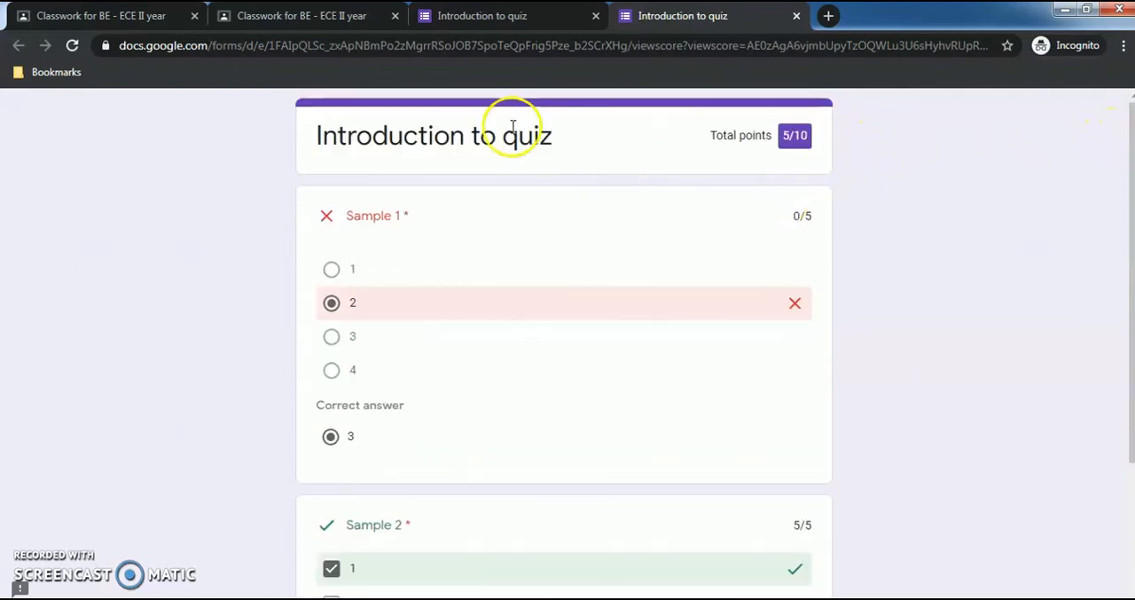
left_click(797, 16)
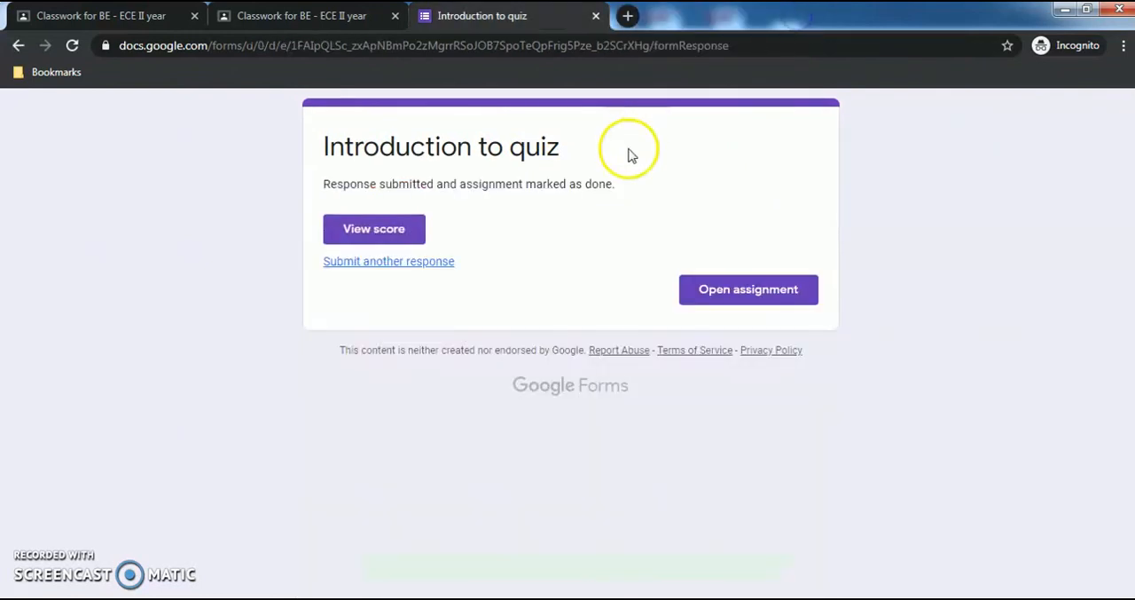
left_click(735, 290)
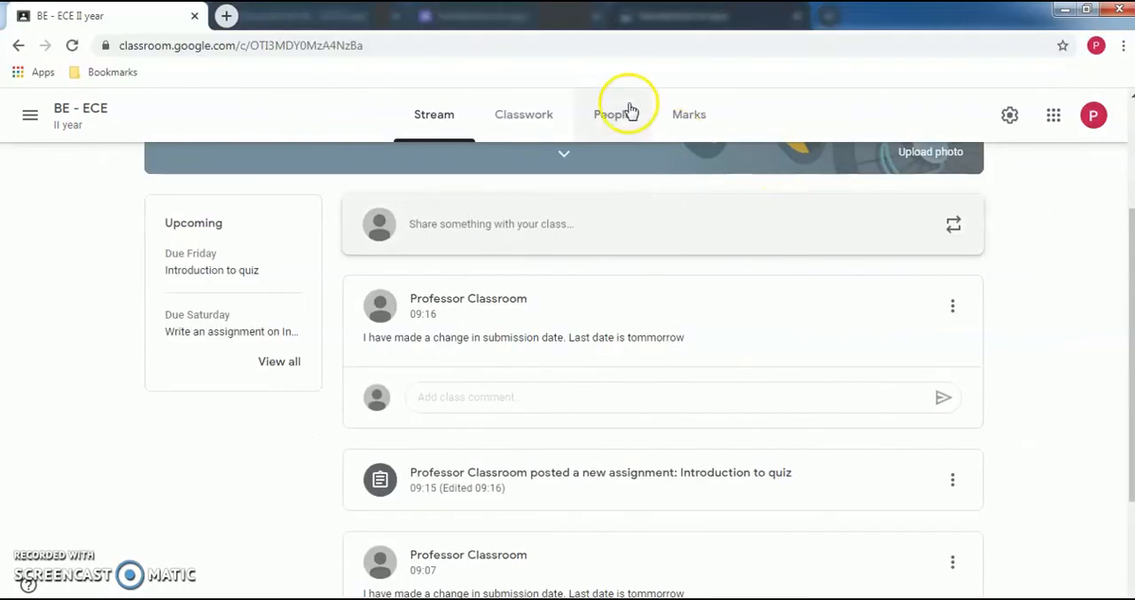
- In the teacher's window, view the handed-in work for "Introduction to quiz" and open its attached form for editing
left_click(523, 114)
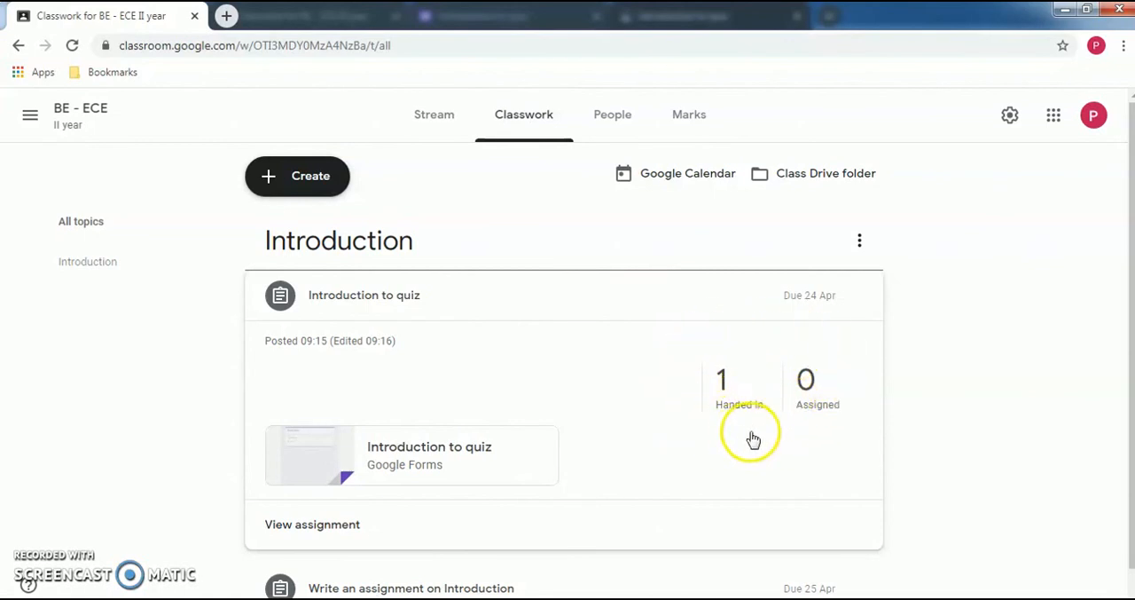
left_click(725, 377)
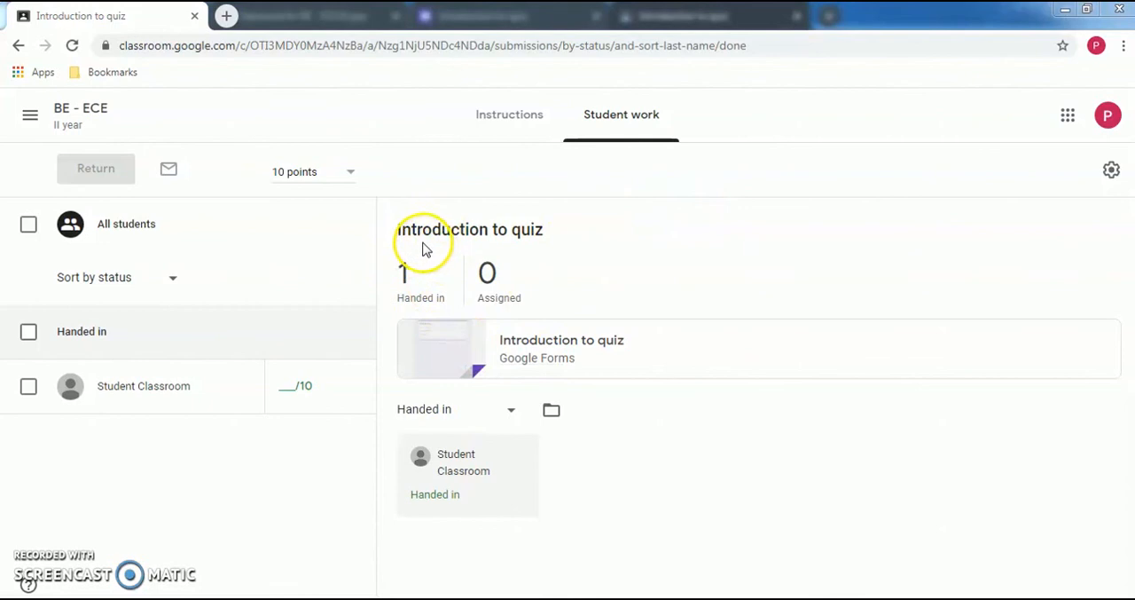
left_click(545, 343)
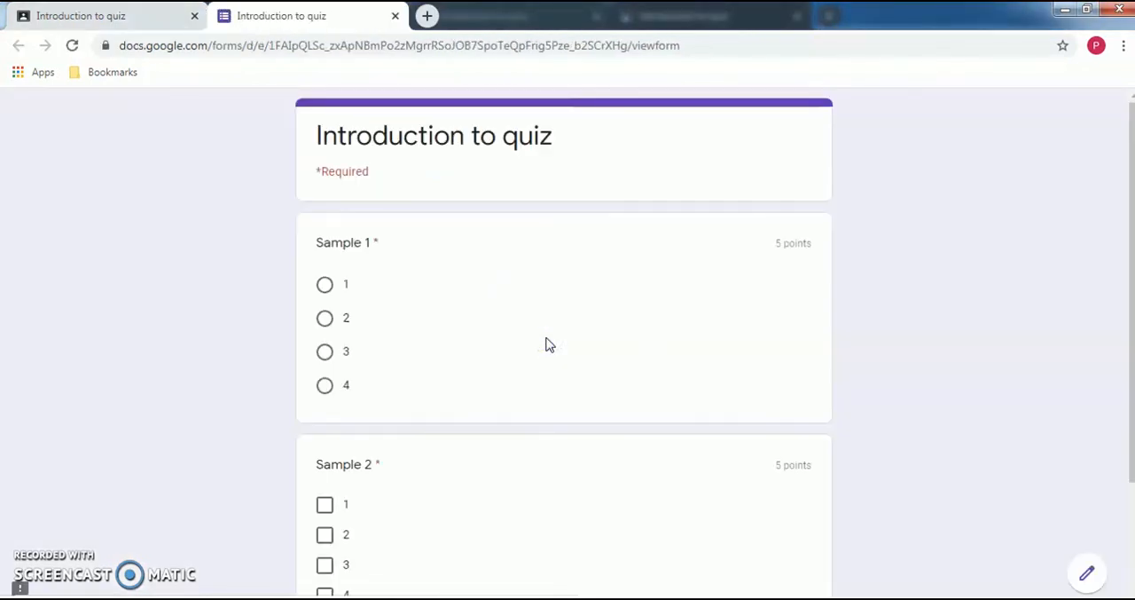
left_click(1089, 576)
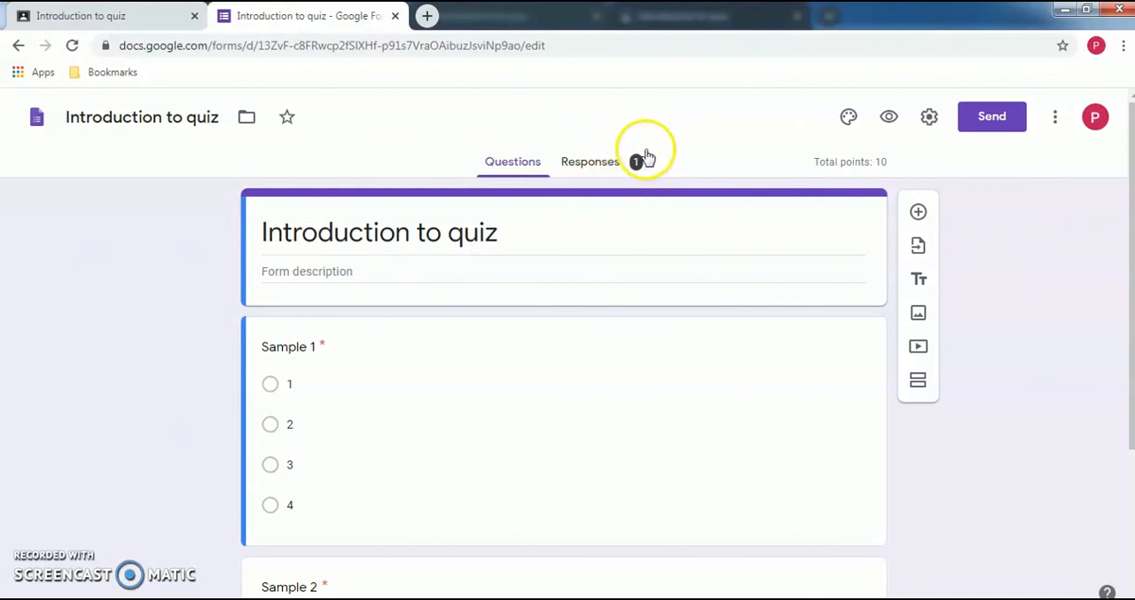
- Review the form's responses in the summary, by-question and individual views, examine the student's quiz score, and close the form
left_click(593, 165)
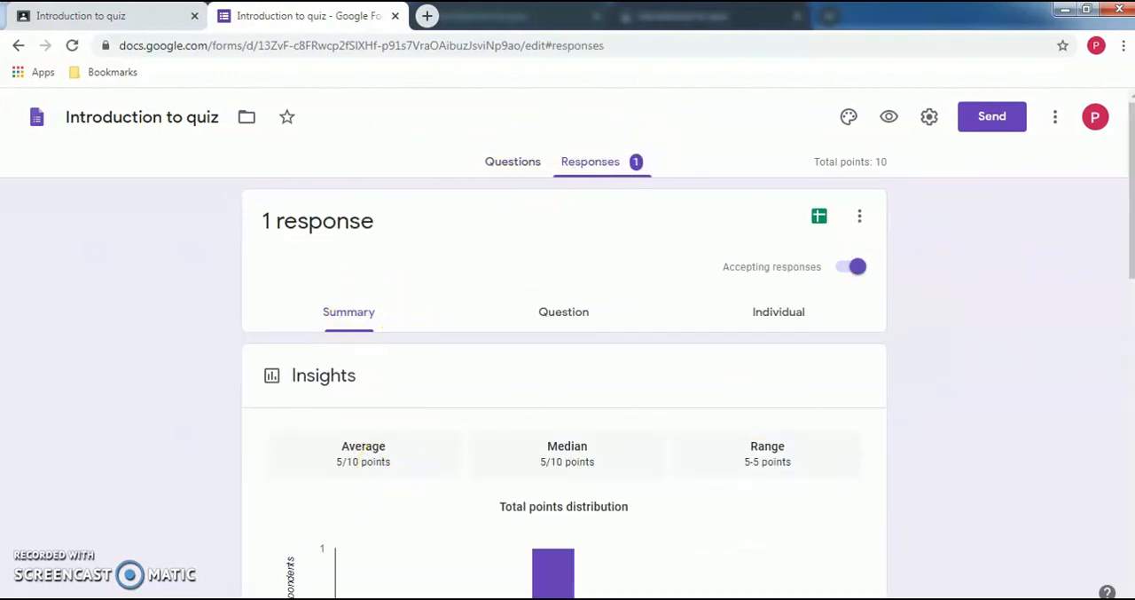
left_click_drag(1122, 244, 1122, 275)
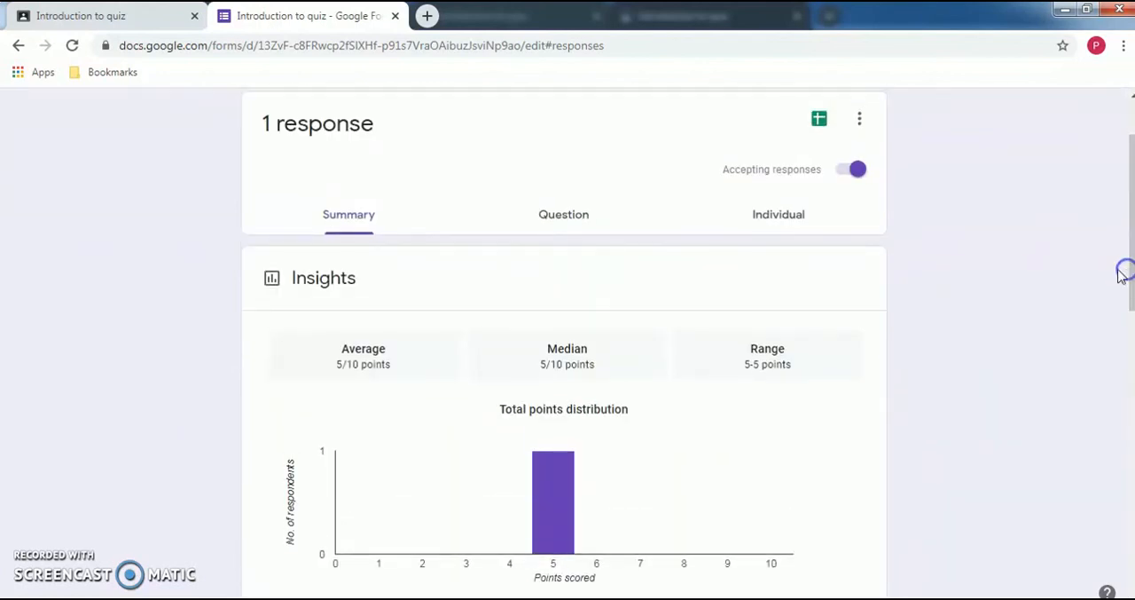
left_click(550, 217)
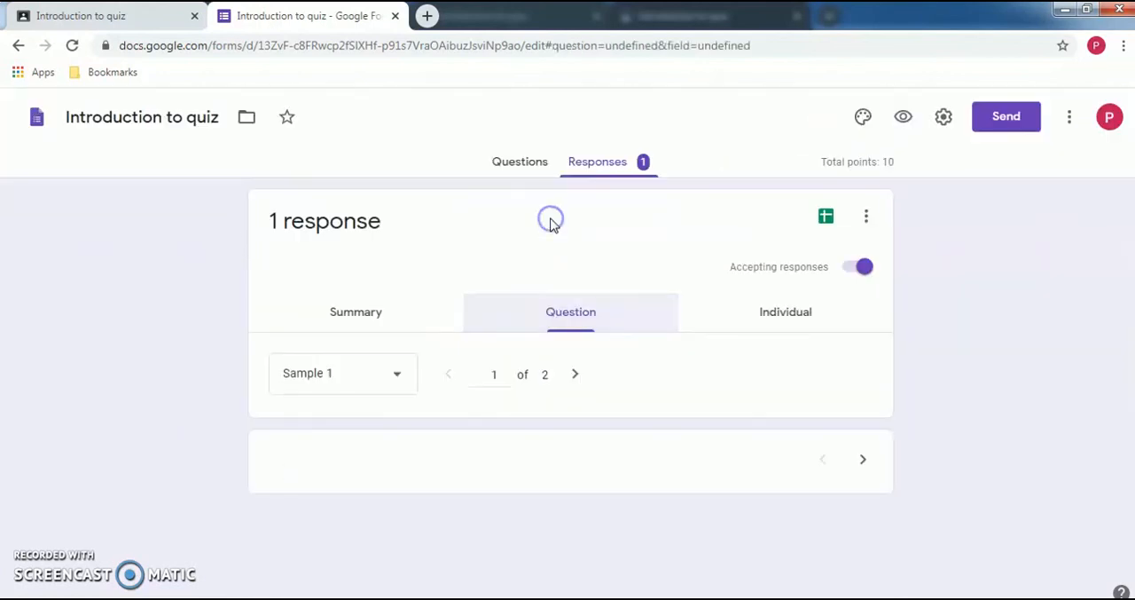
left_click(786, 314)
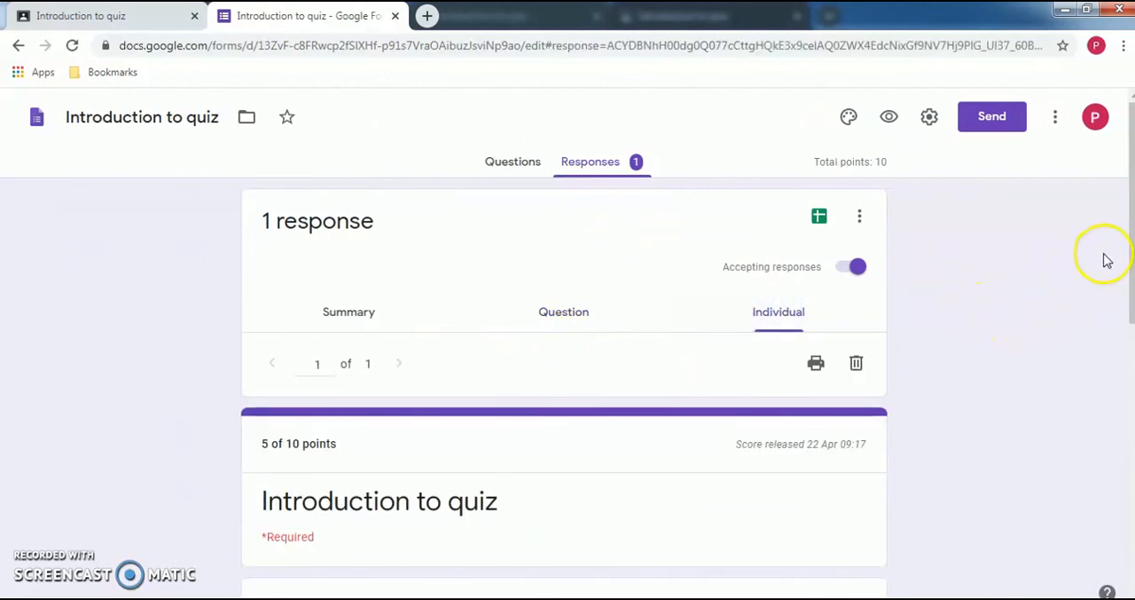
left_click_drag(1127, 252, 1126, 312)
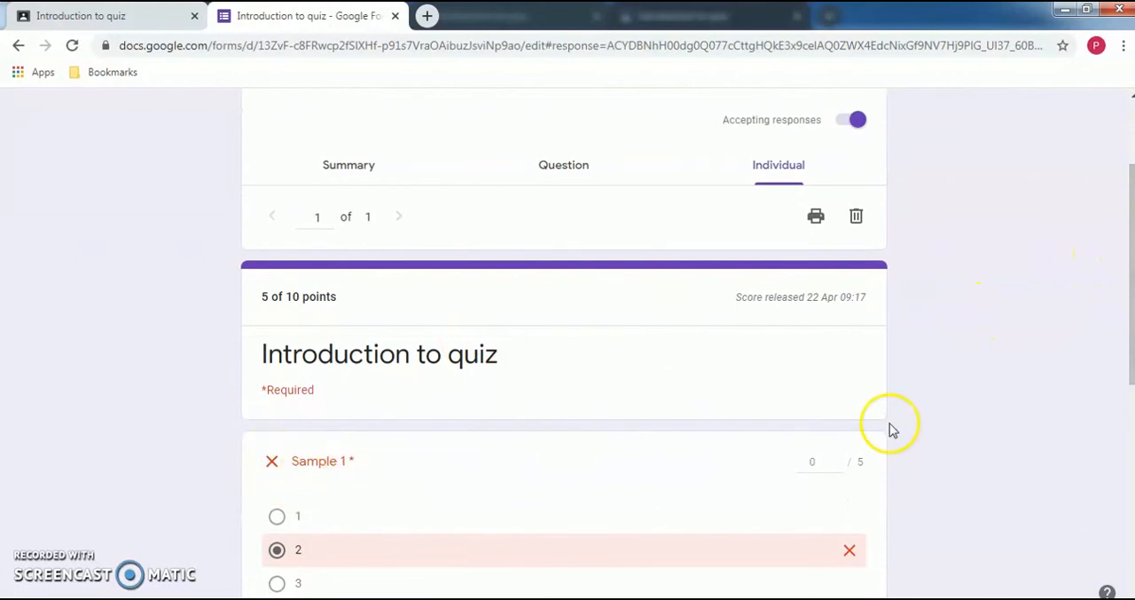
left_click(1129, 323)
left_click_drag(1126, 315, 1104, 380)
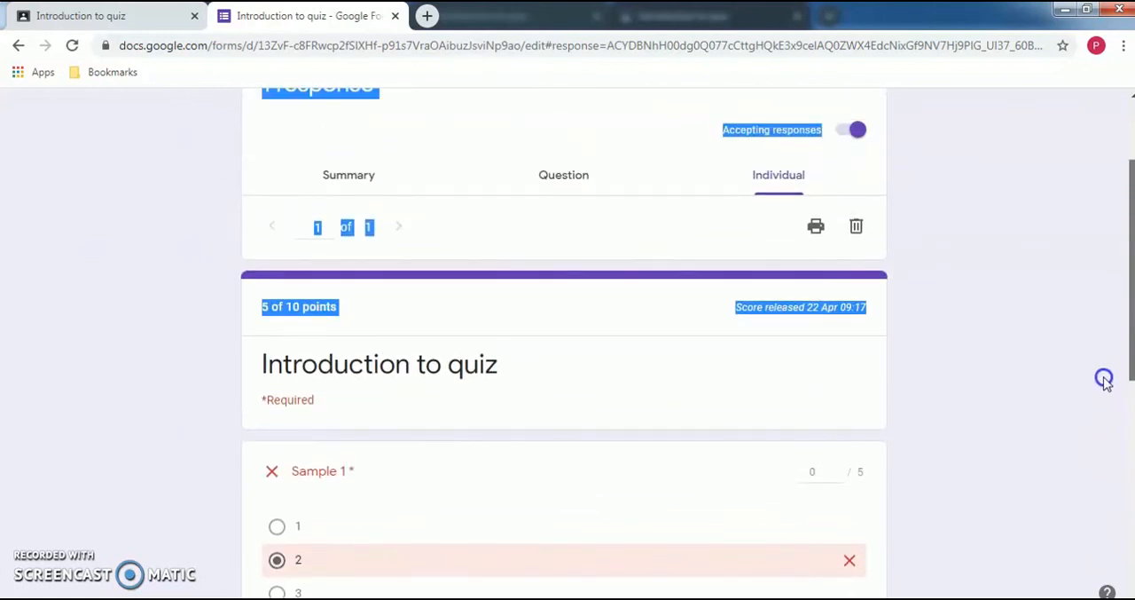
left_click(318, 323)
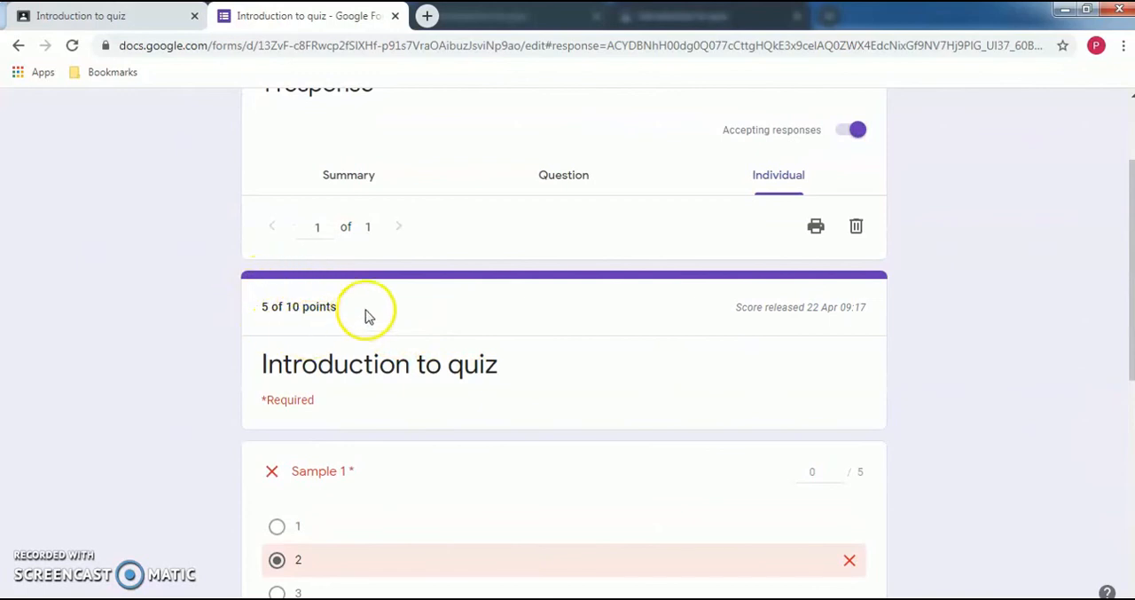
left_click_drag(1131, 296, 1125, 204)
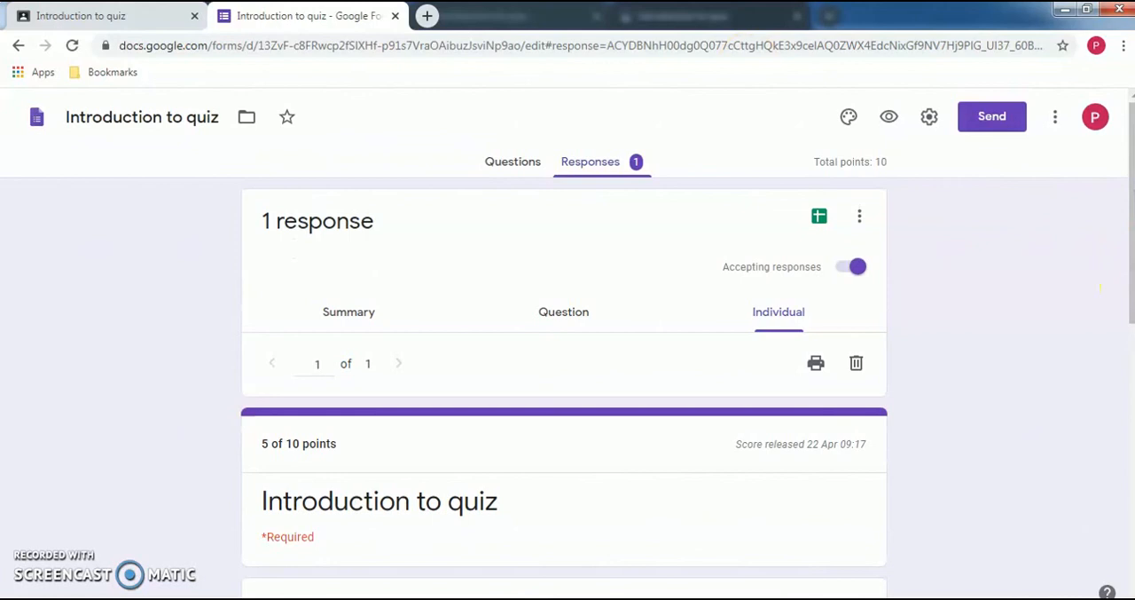
left_click(393, 16)
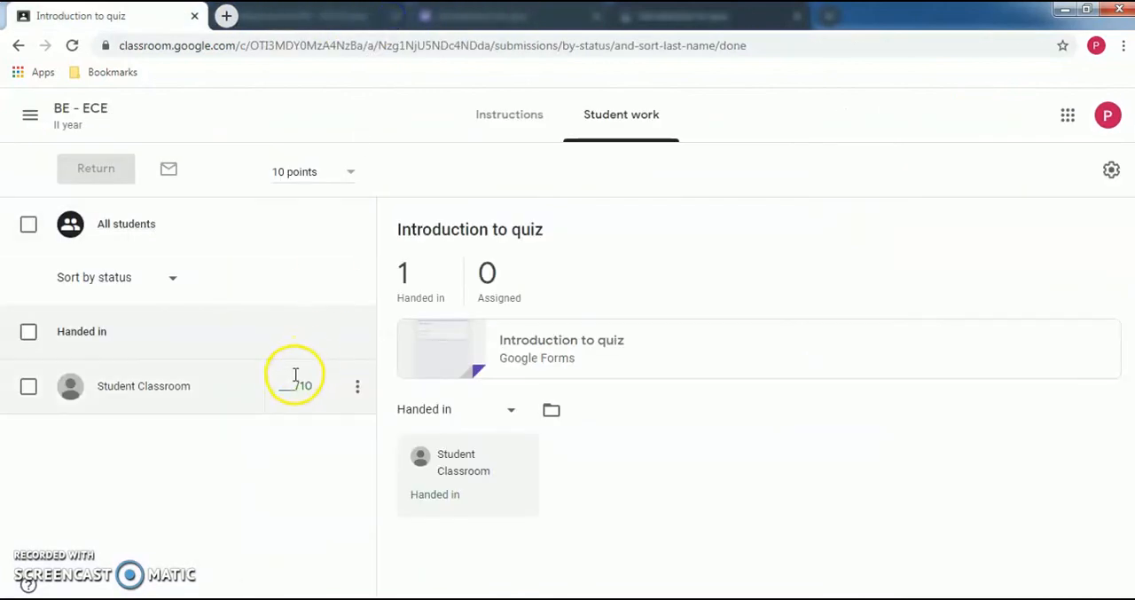
- Give the student's handed-in "Introduction to quiz" work a mark of 5 out of 10 and return it
left_click(295, 390)
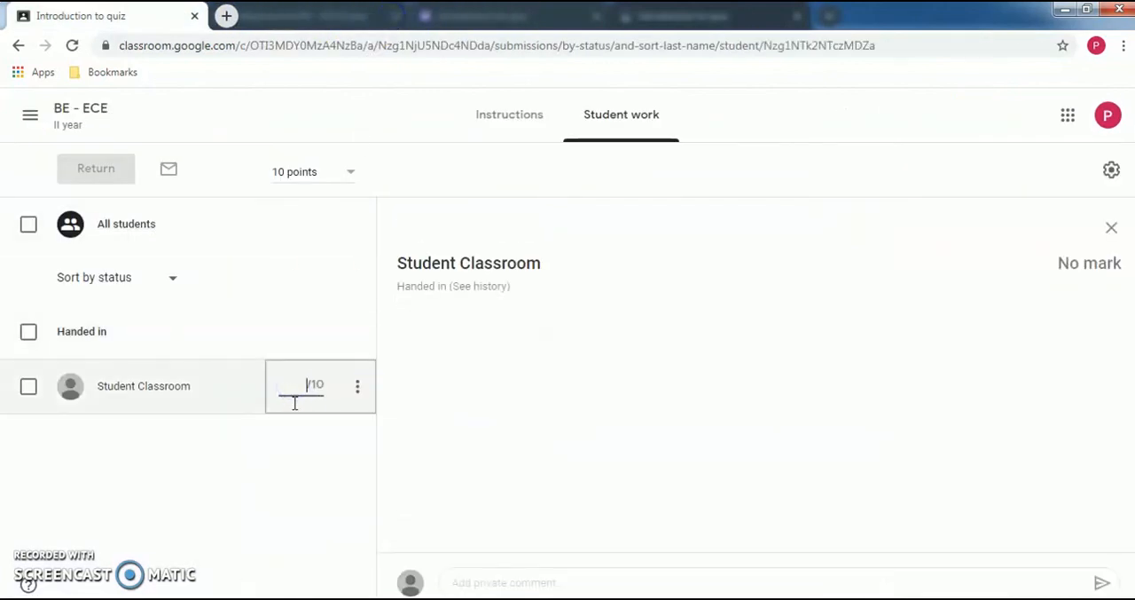
type("5")
left_click(355, 387)
left_click(271, 422)
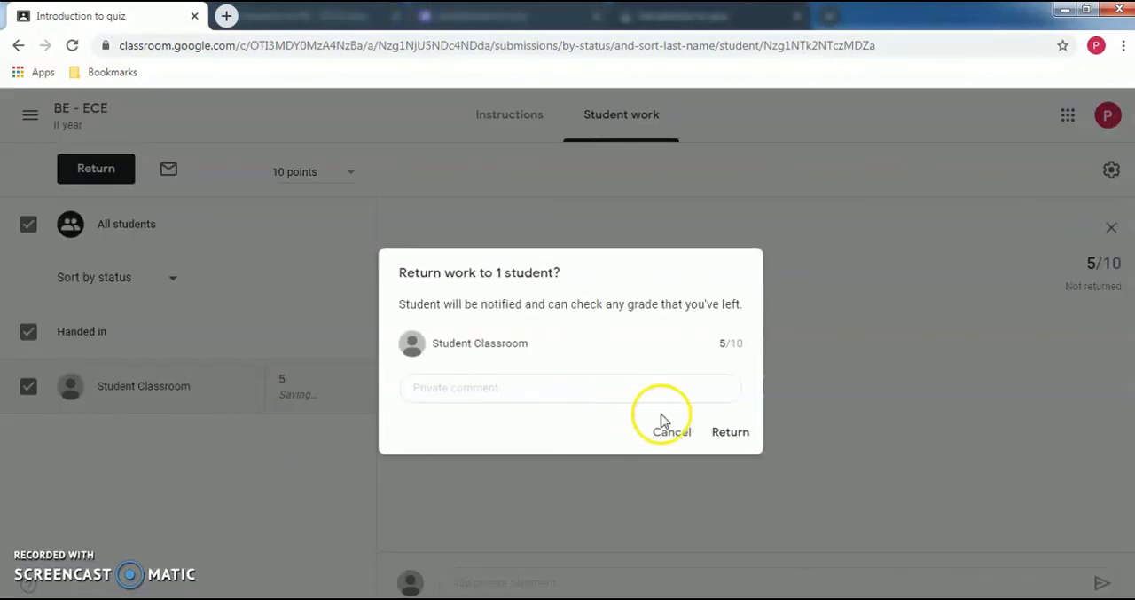
left_click(740, 438)
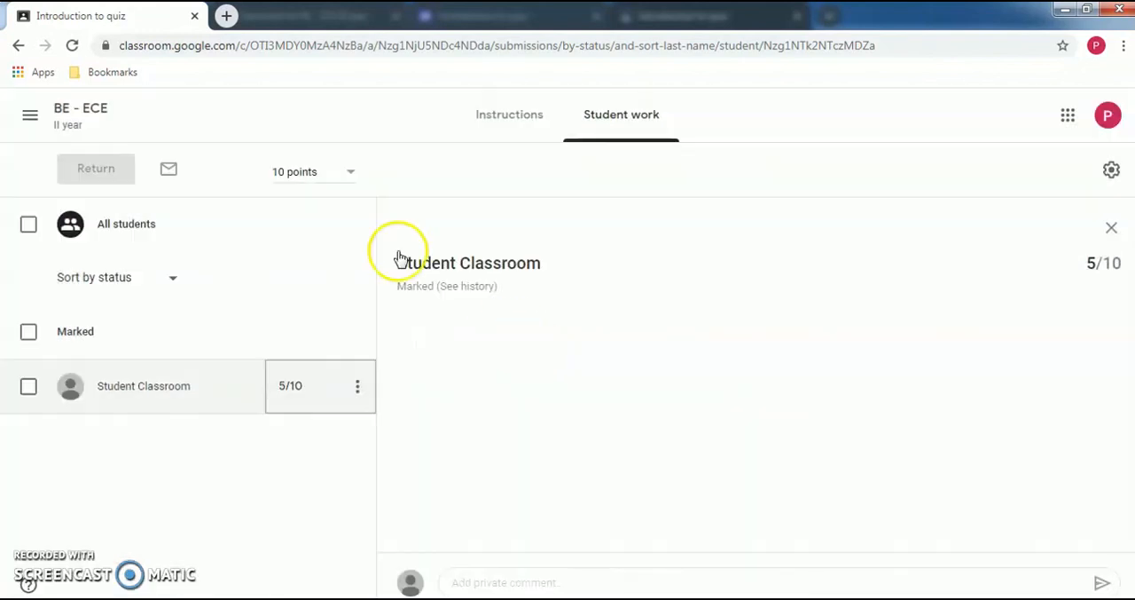
- Go back to the BE - ECE class and open its Classwork page
left_click(92, 118)
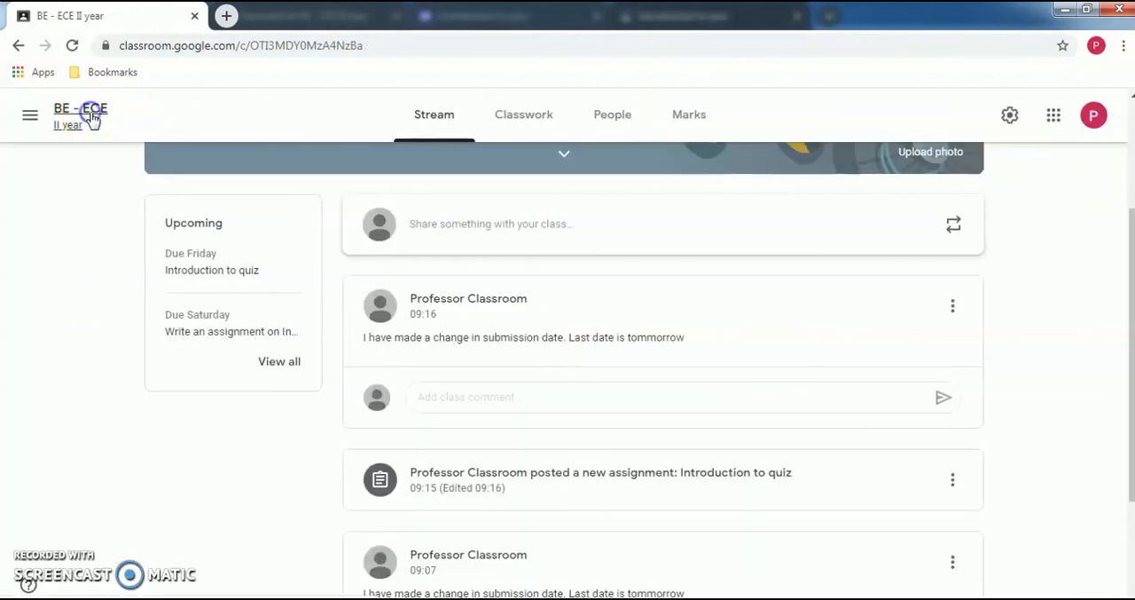
left_click(512, 119)
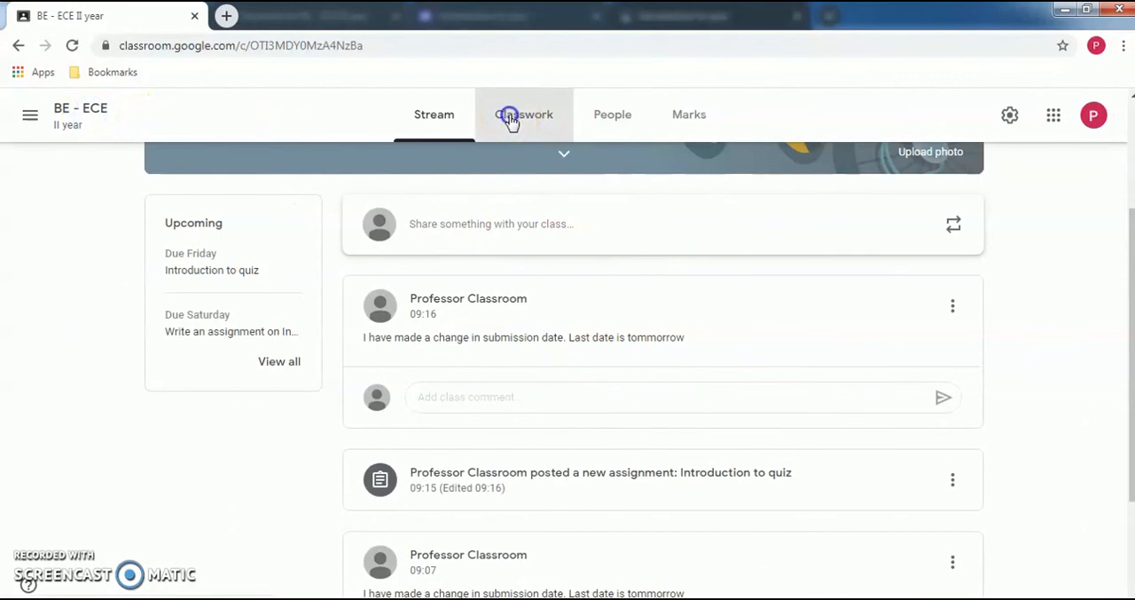